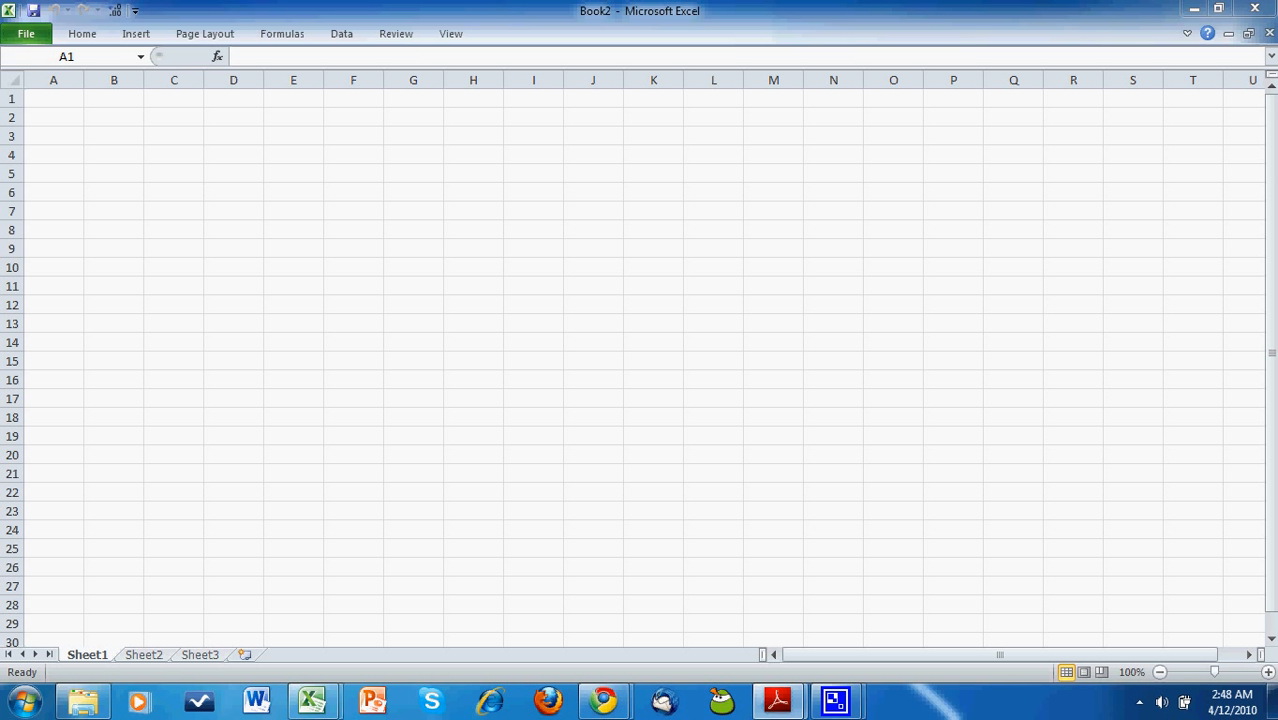
- Enter the title "The Hershey Company" in cell B1
click(125, 97)
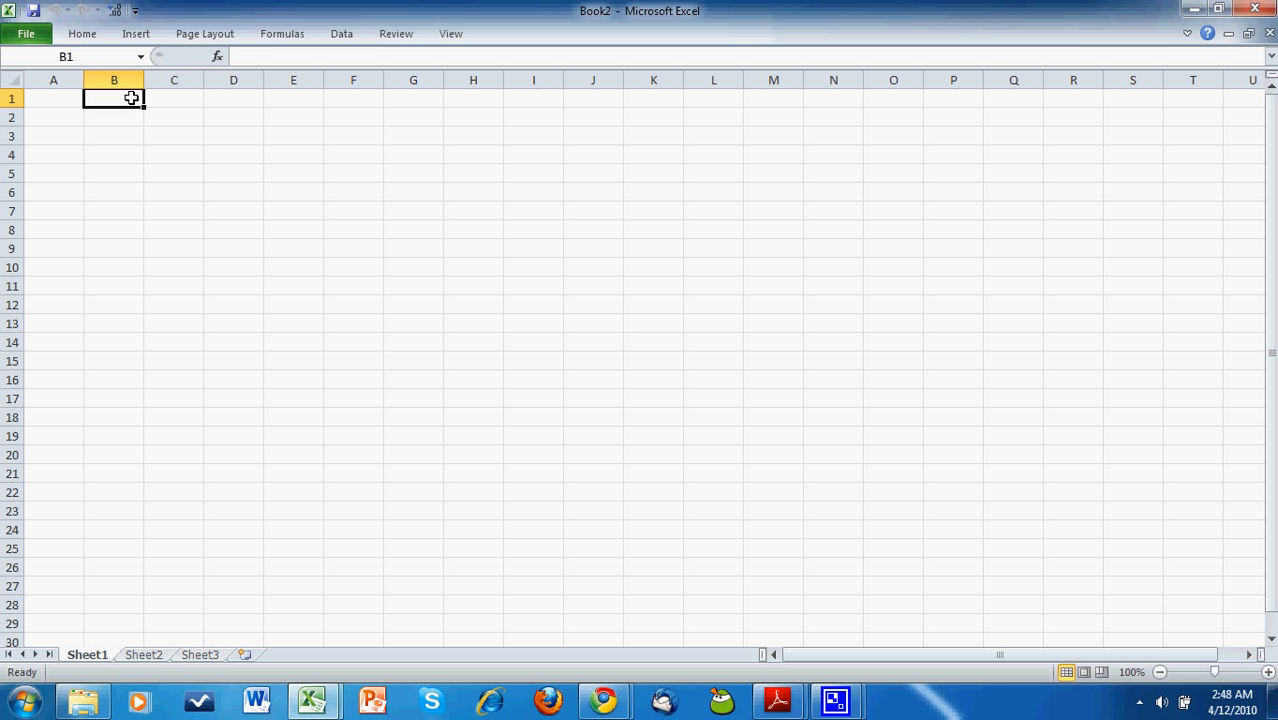
text(Hets)
key(BackSpace)
key(BackSpace)
key(BackSpace)
key(BackSpace)
text(The Hershey)
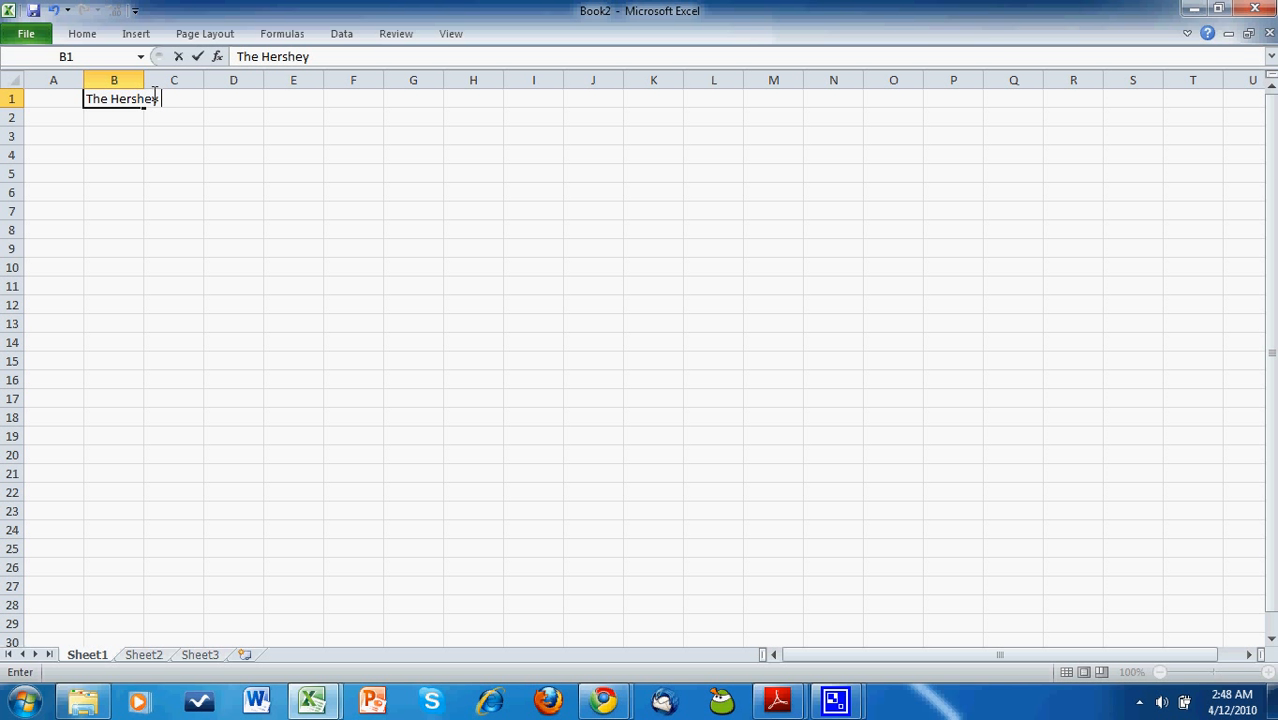
text( Company)
key(Return)
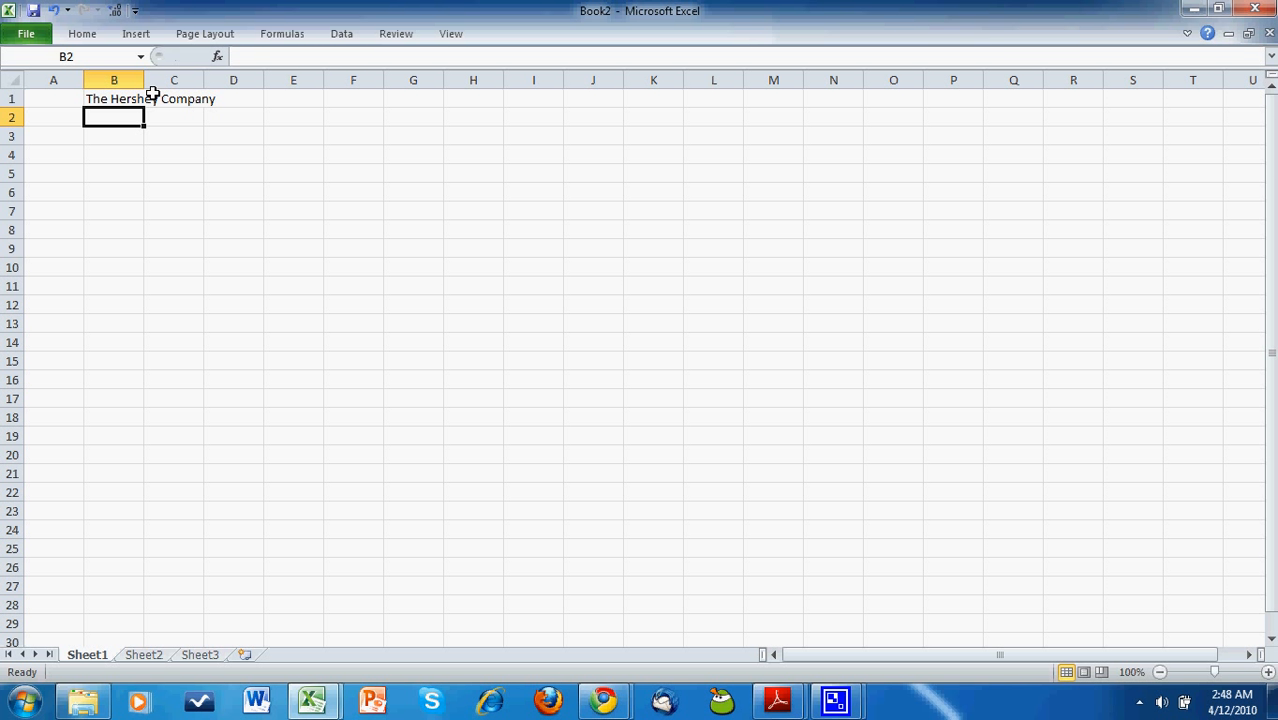
- Label cells A2 through A4 with "A.", "B." and "C."
key(Left)
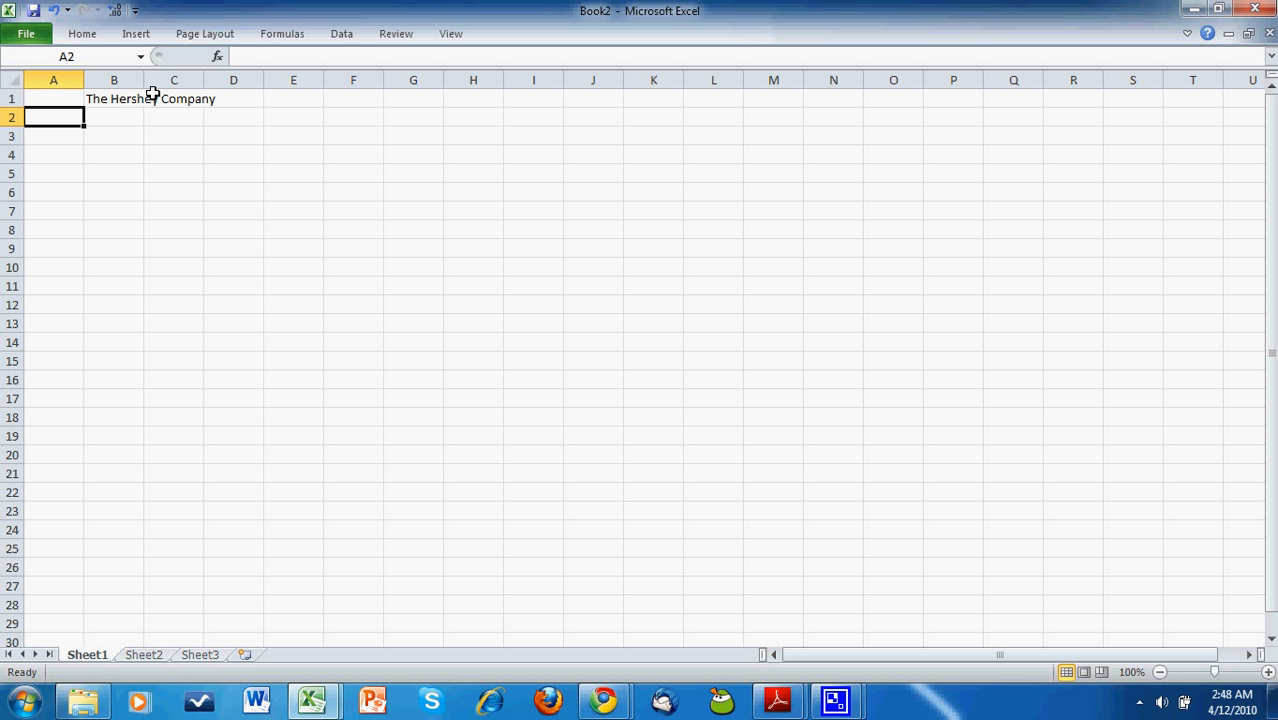
text(A.)
key(Return)
text(B.)
key(Return)
text(C.)
- Enter the product names "Mr. Goodbar", "Hershey's Milk Chocolate" and "Krackel" in cells B2 through B4
key(Tab)
key(Up)
key(Up)
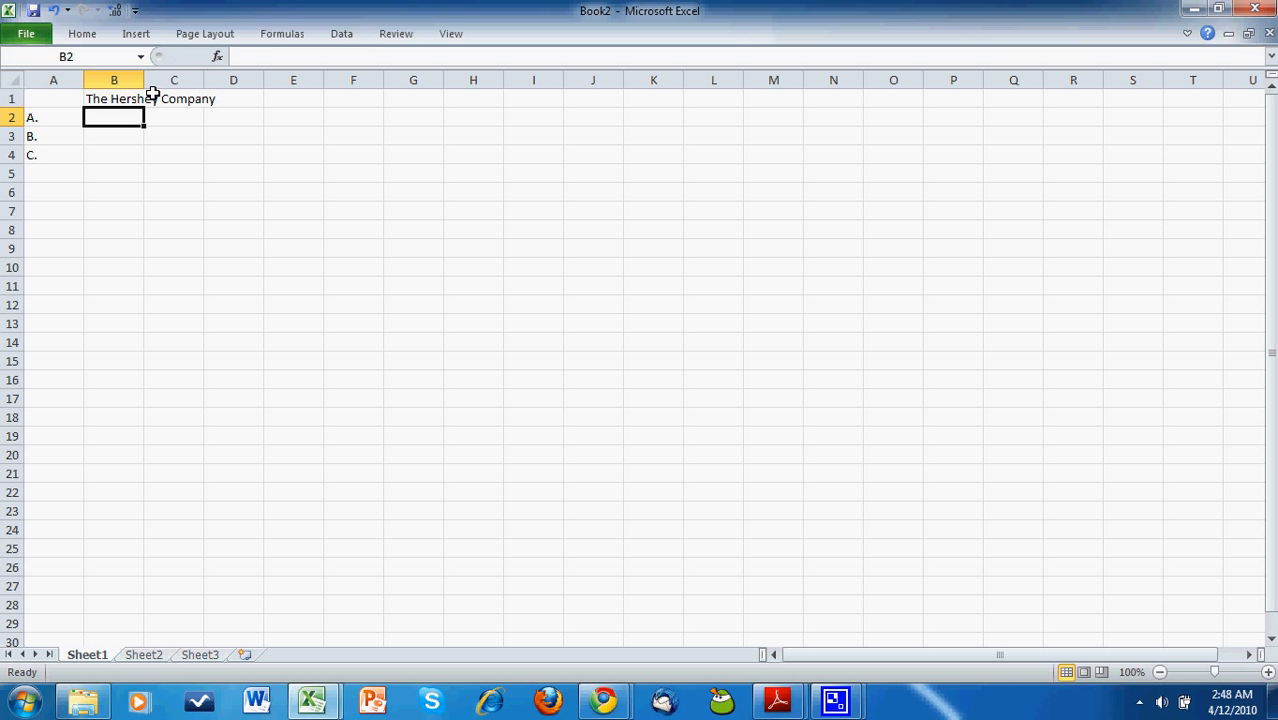
text(Mr. Goodbar)
key(Return)
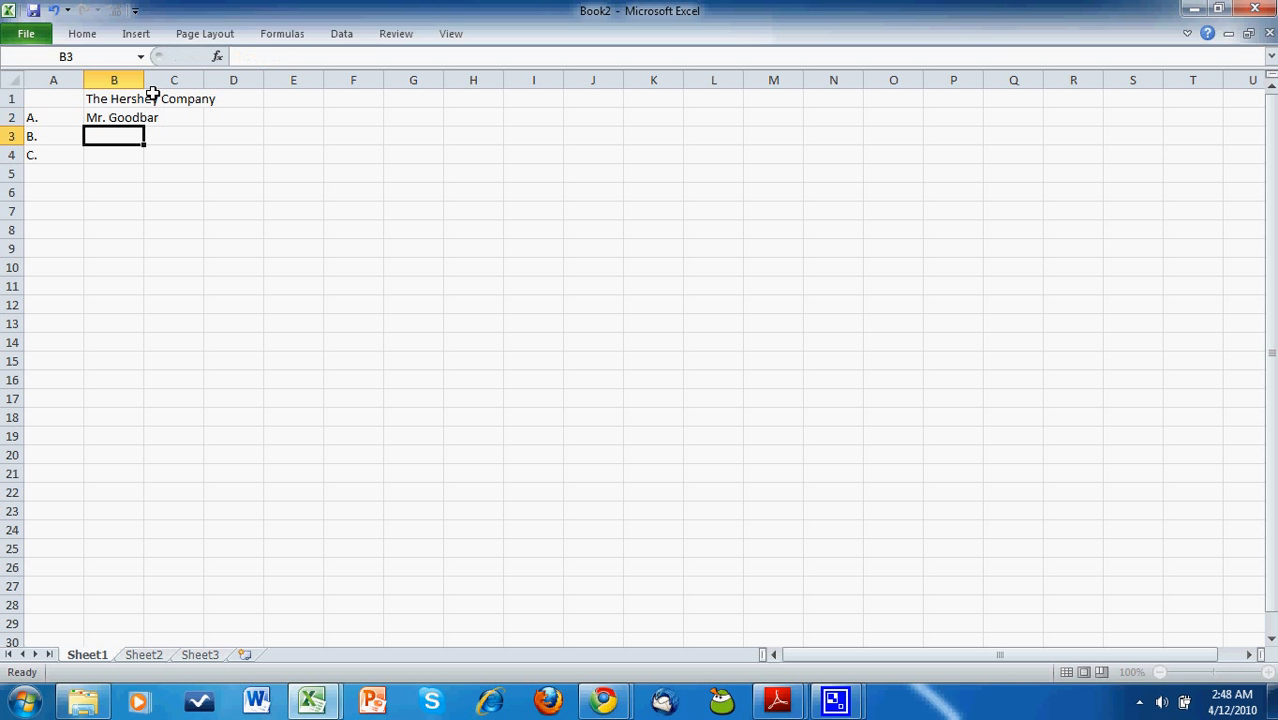
text(Hershey's)
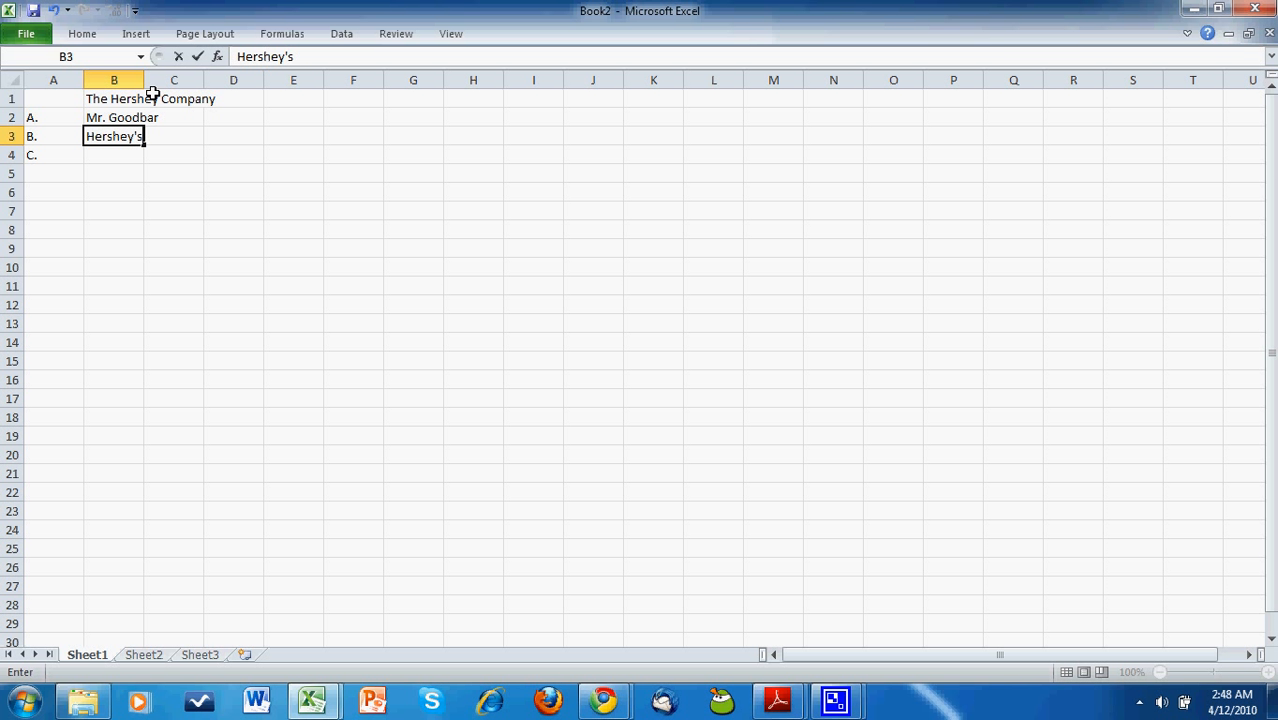
text( Milk Choco)
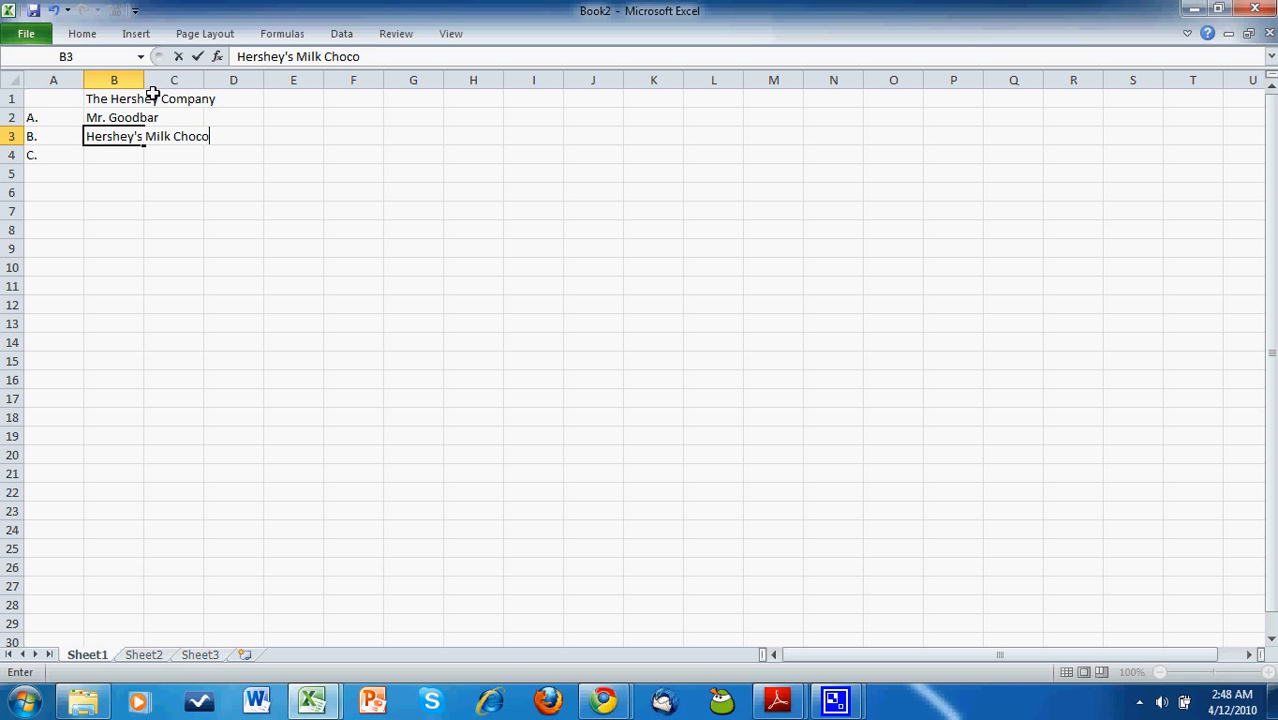
text(late)
key(Return)
text(Krackel)
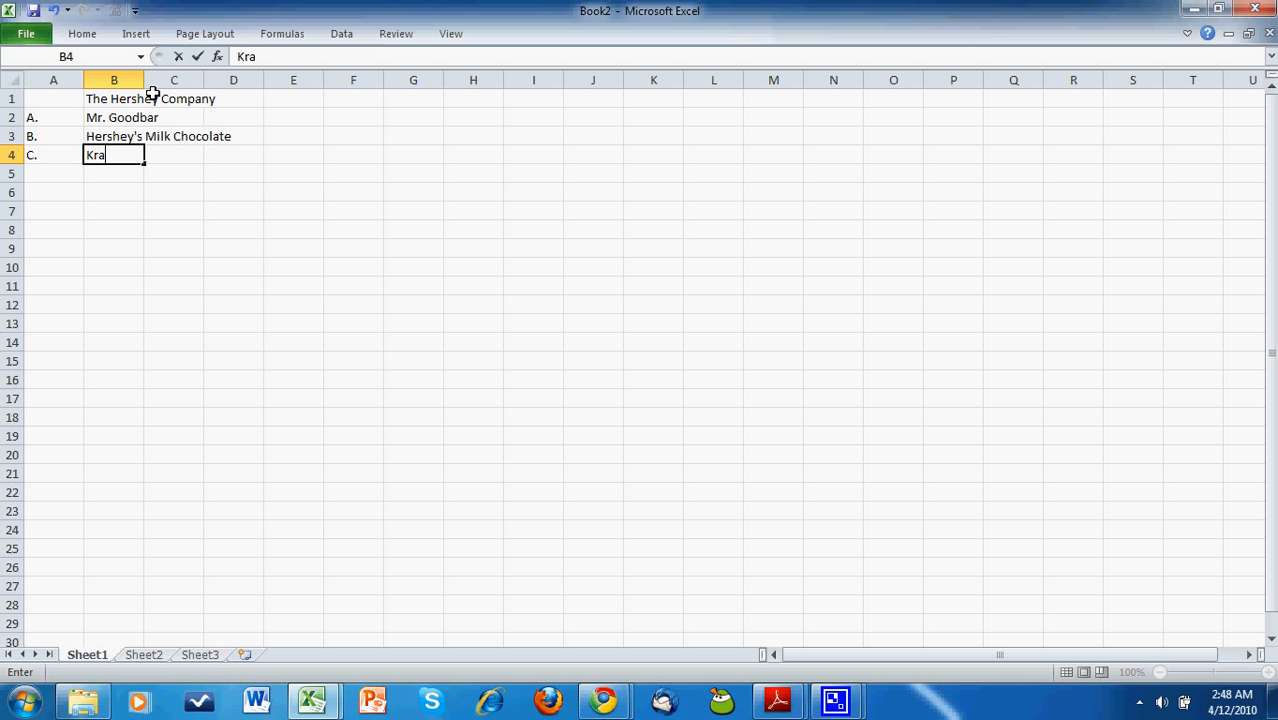
key(Up)
- Move the title "The Hershey Company" from B1 to A1 and make it bold
key(Up)
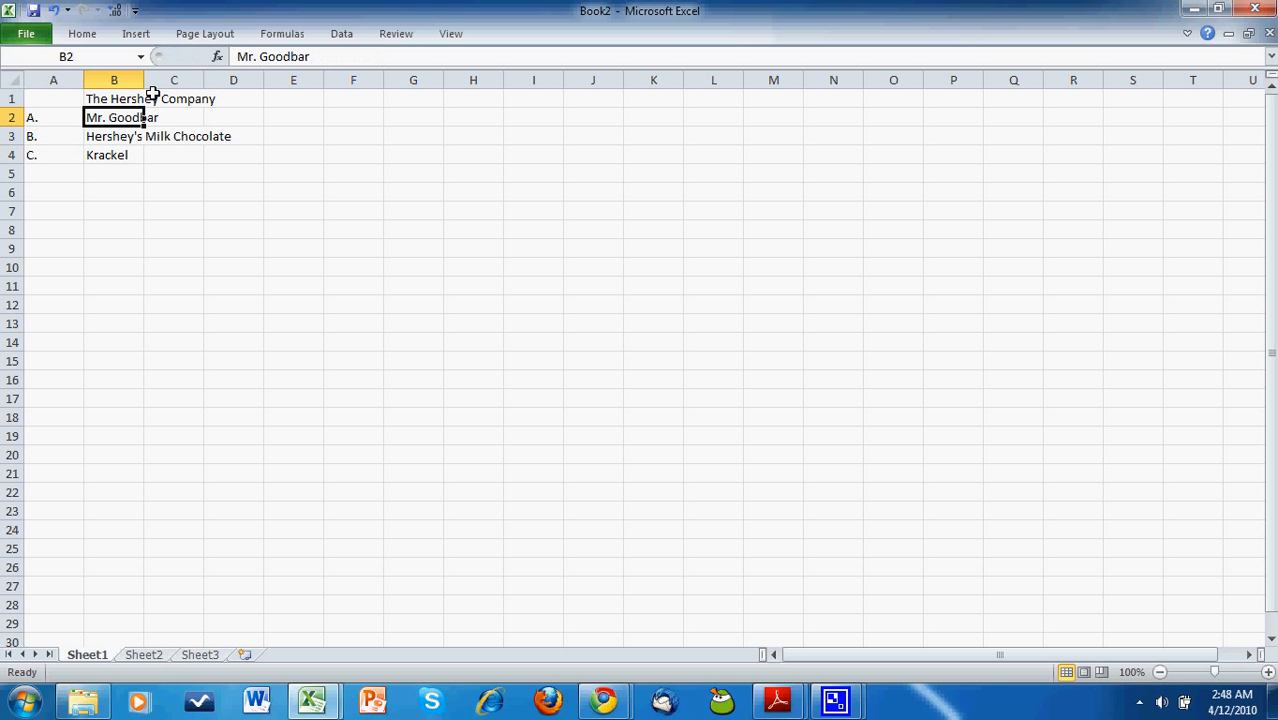
key(Up)
key(Left)
key(Right)
key(ctrl+c)
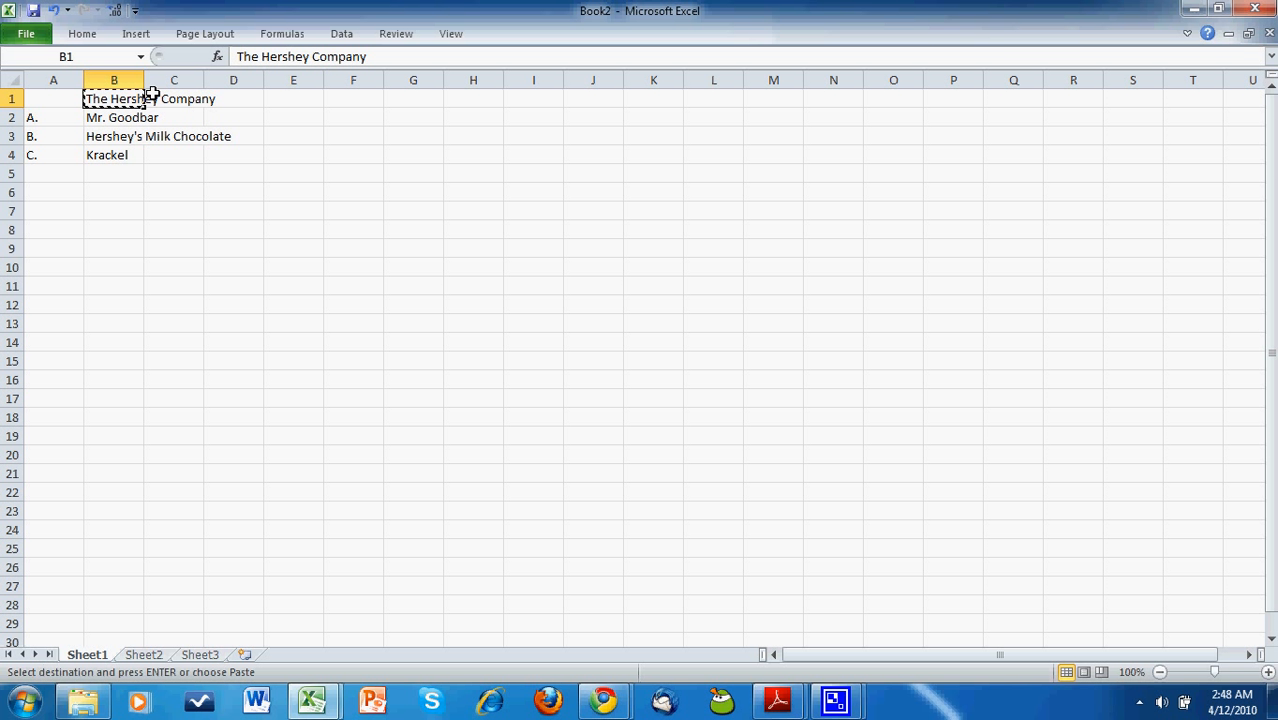
key(Left)
key(Escape)
key(Right)
key(ctrl+x)
key(Left)
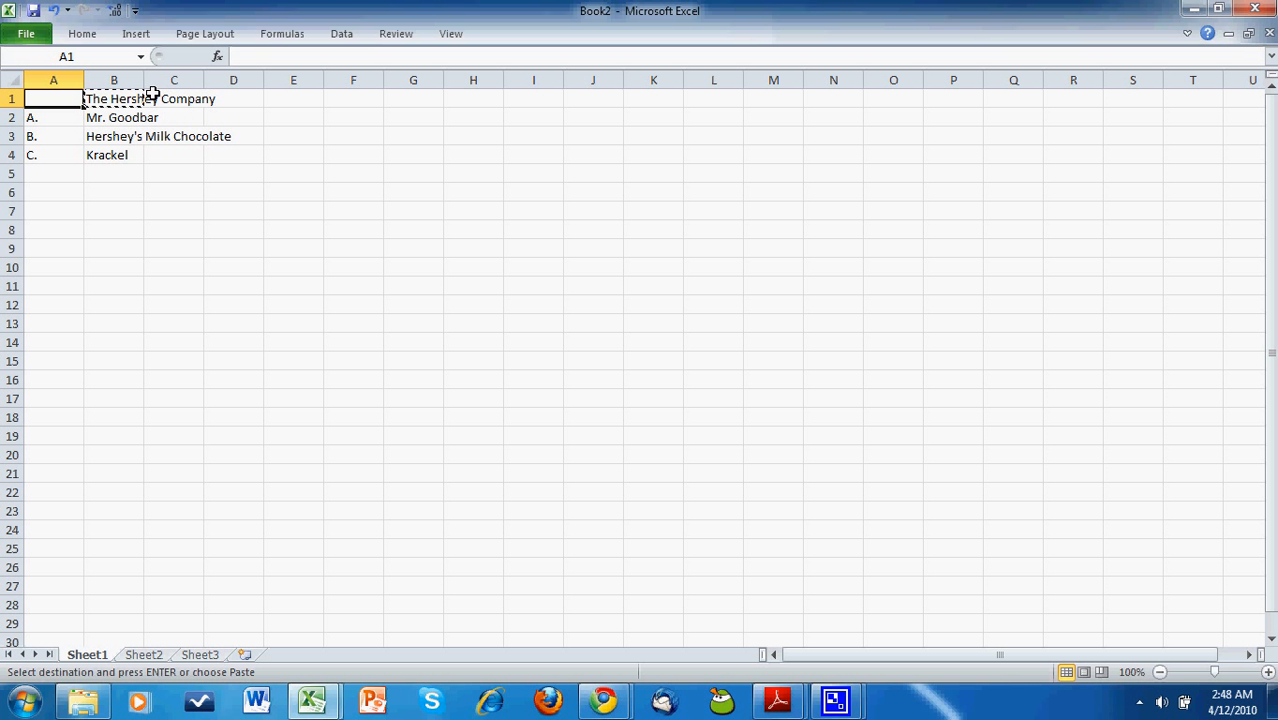
key(ctrl+v)
key(ctrl+b)
- Move the lettered product list in A2:B4 down one row so it starts in A3
key(Down)
key(Right)
key(Left)
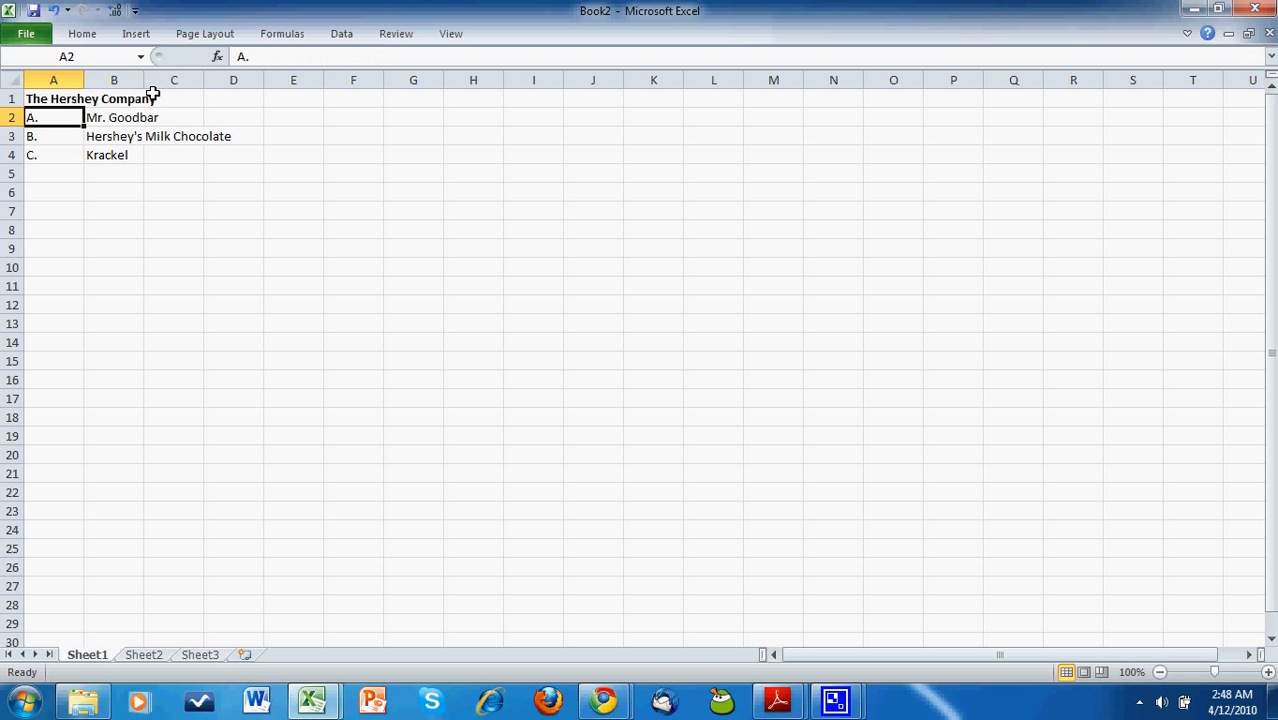
key(shift+Right)
key(shift+Down)
key(shift+Down)
key(ctrl+x)
key(Down)
key(ctrl+v)
- AutoFit the width of column B to the product names
key(Right)
key(Right)
key(Left)
key(ctrl+space)
key(alt+o)
key(c)
key(a)
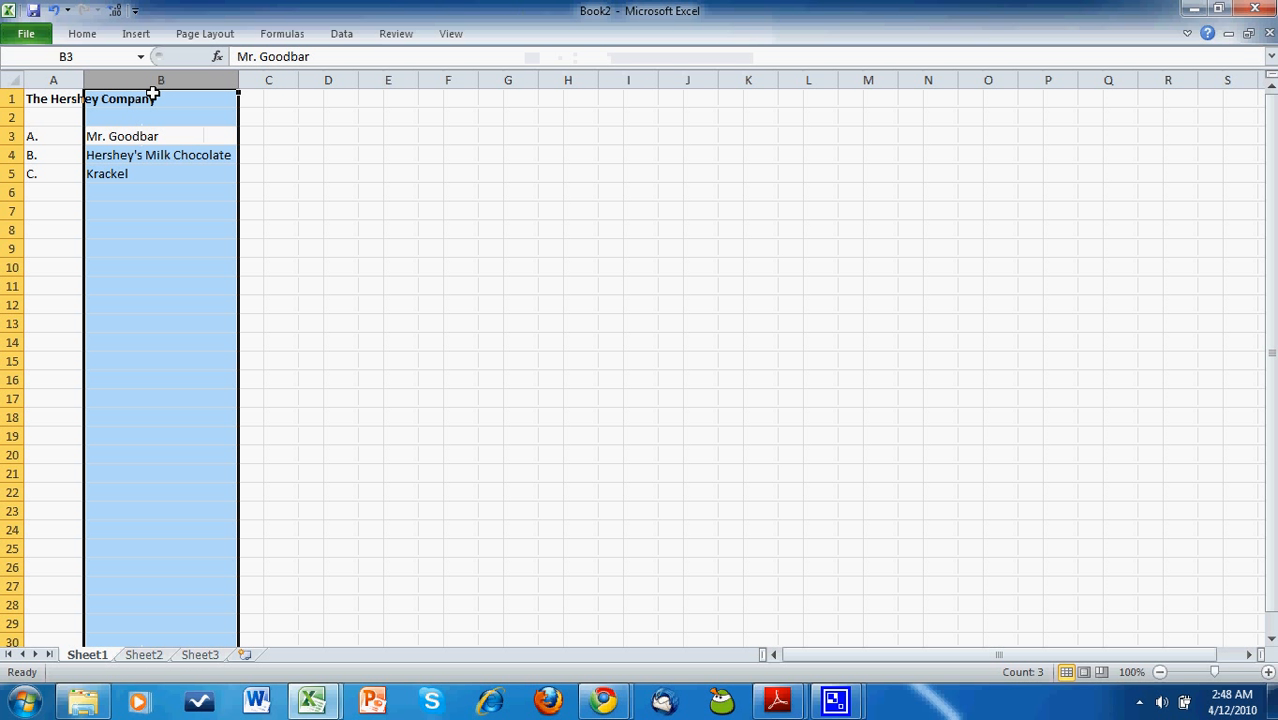
- Enter the column header "Consumers" in cell C2
key(Right)
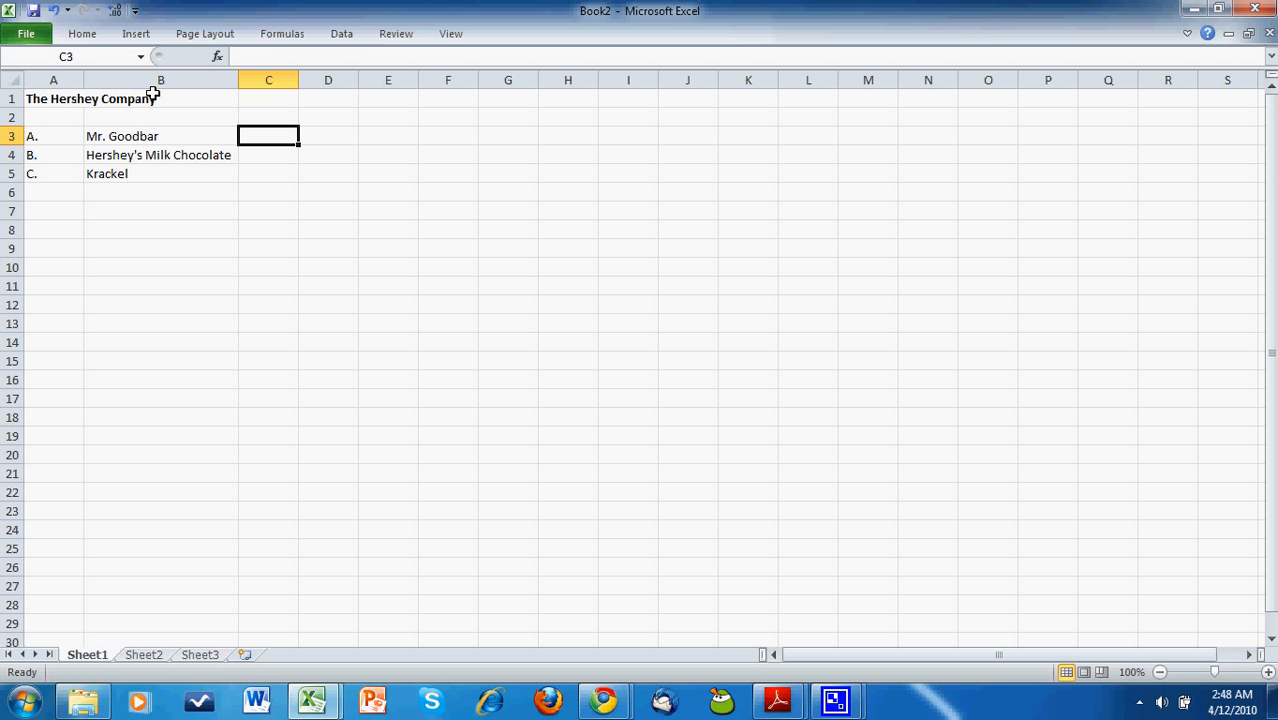
key(Down)
key(Down)
key(Left)
key(Left)
key(Down)
key(Right)
key(Up)
key(Up)
key(Right)
key(Up)
key(Up)
text(Consumers)
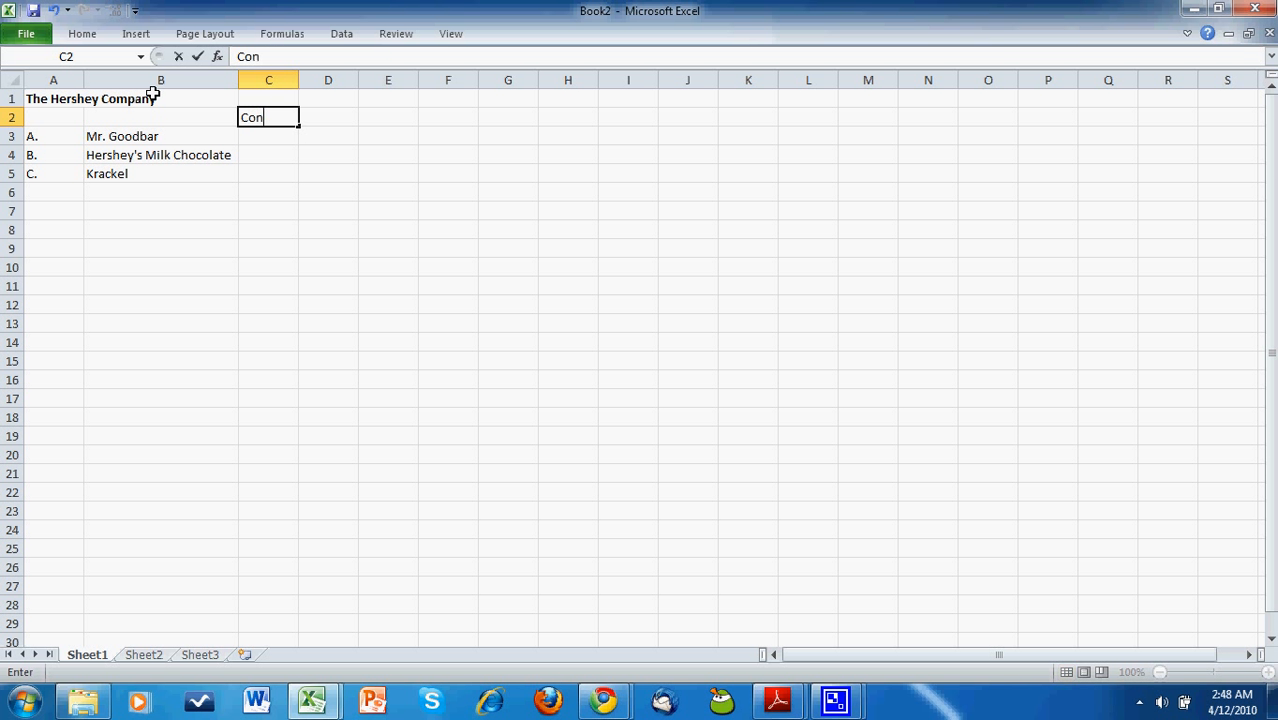
key(Return)
- AutoFit the width of column C to its header
key(ctrl+space)
key(alt+o)
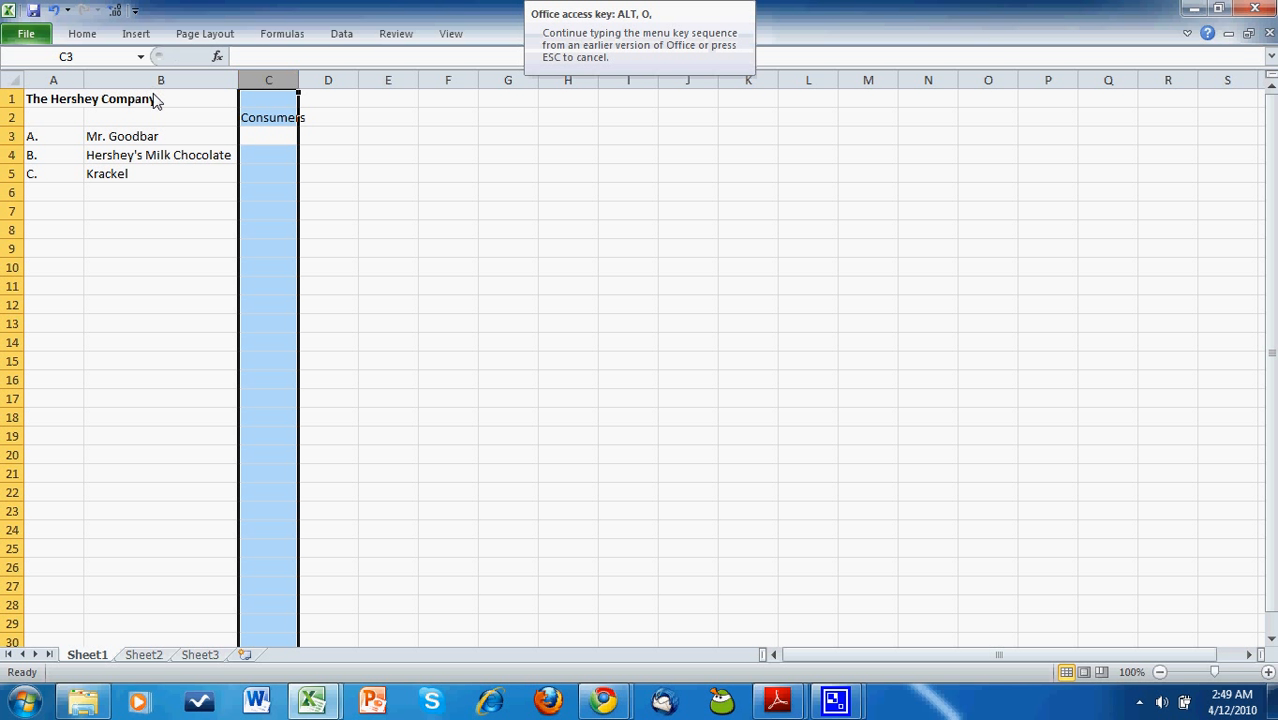
key(c)
key(a)
- Enter 140 as the total number of consumers in cell C6
key(Down)
key(Down)
key(Down)
text(140)
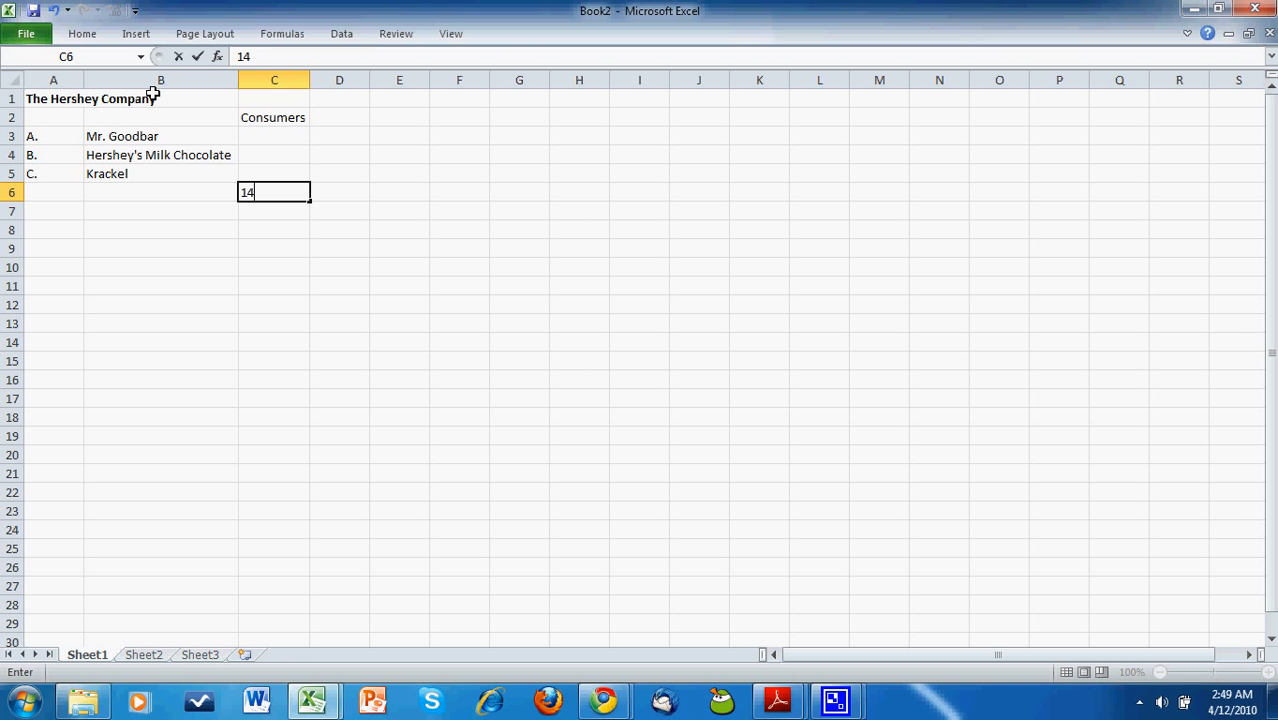
key(Return)
- Make the "Consumers" header in C2 bold
key(Up)
key(Up)
key(Up)
key(Up)
key(Up)
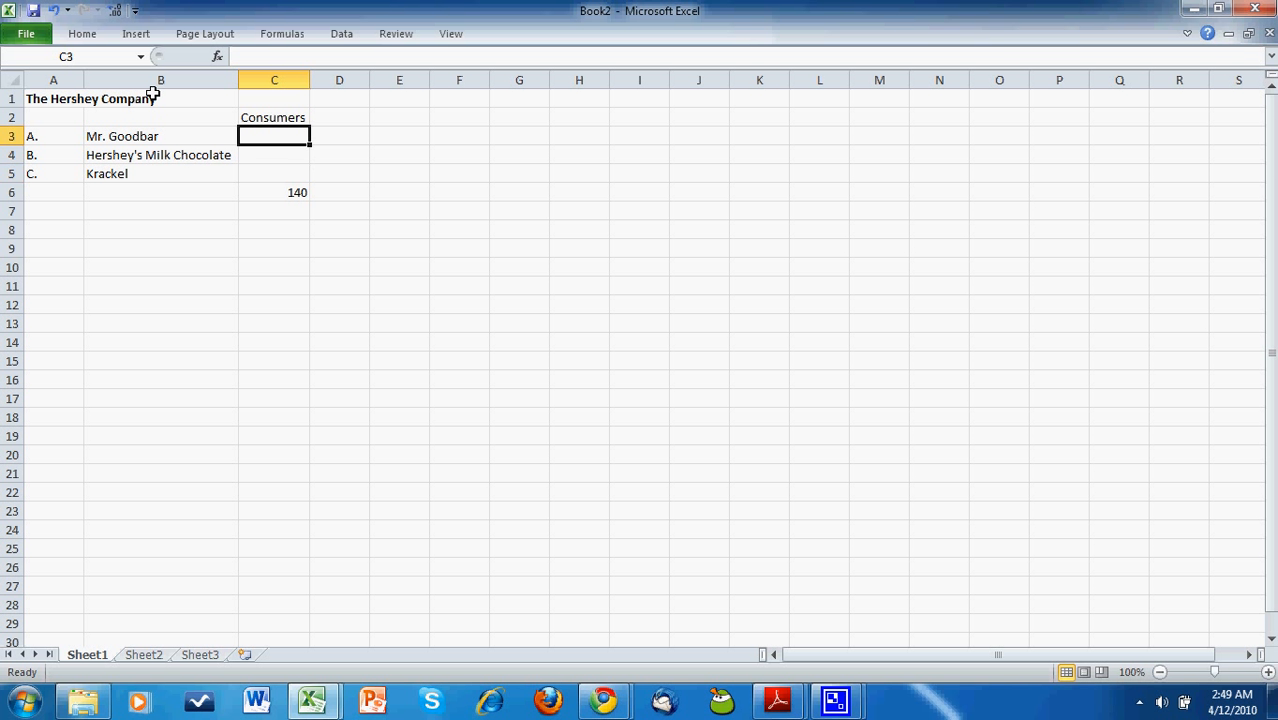
key(ctrl+b)
- Enter the consumer counts 43, 53 and 44 in C3:C5 and total them in C6 with =SUM(C3:C5)
key(Down)
text(43)
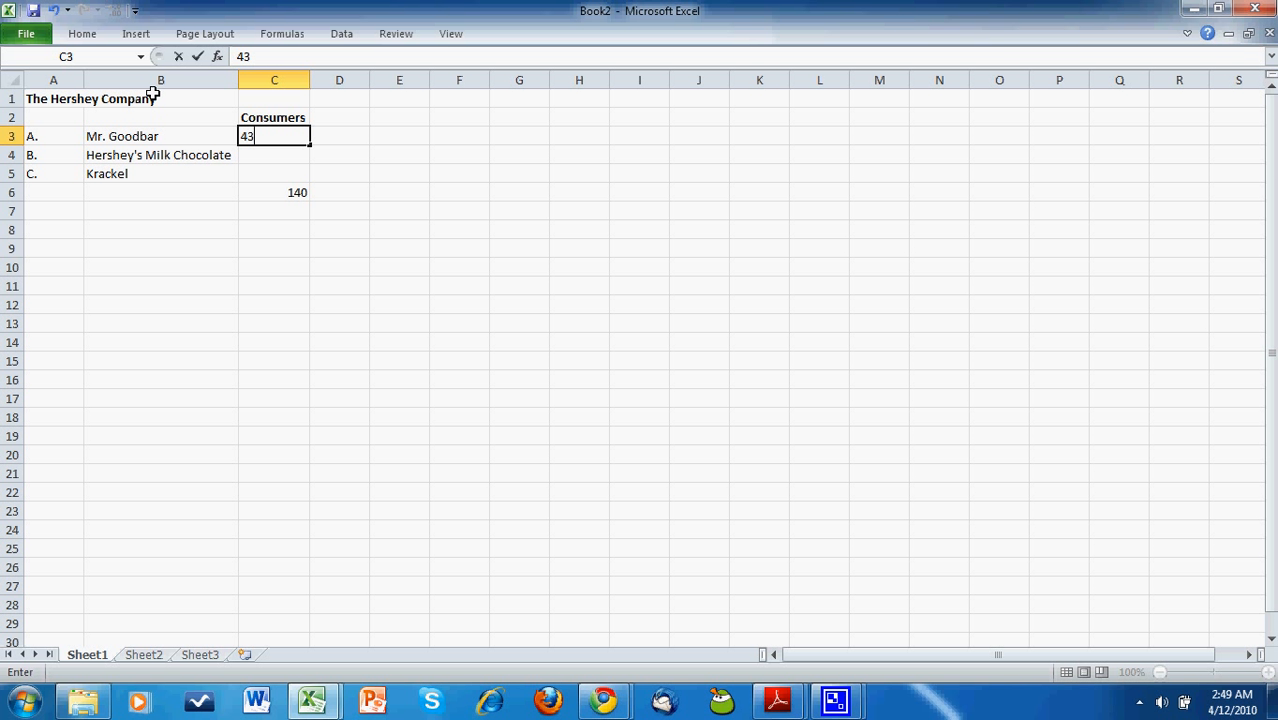
key(Return)
text(53)
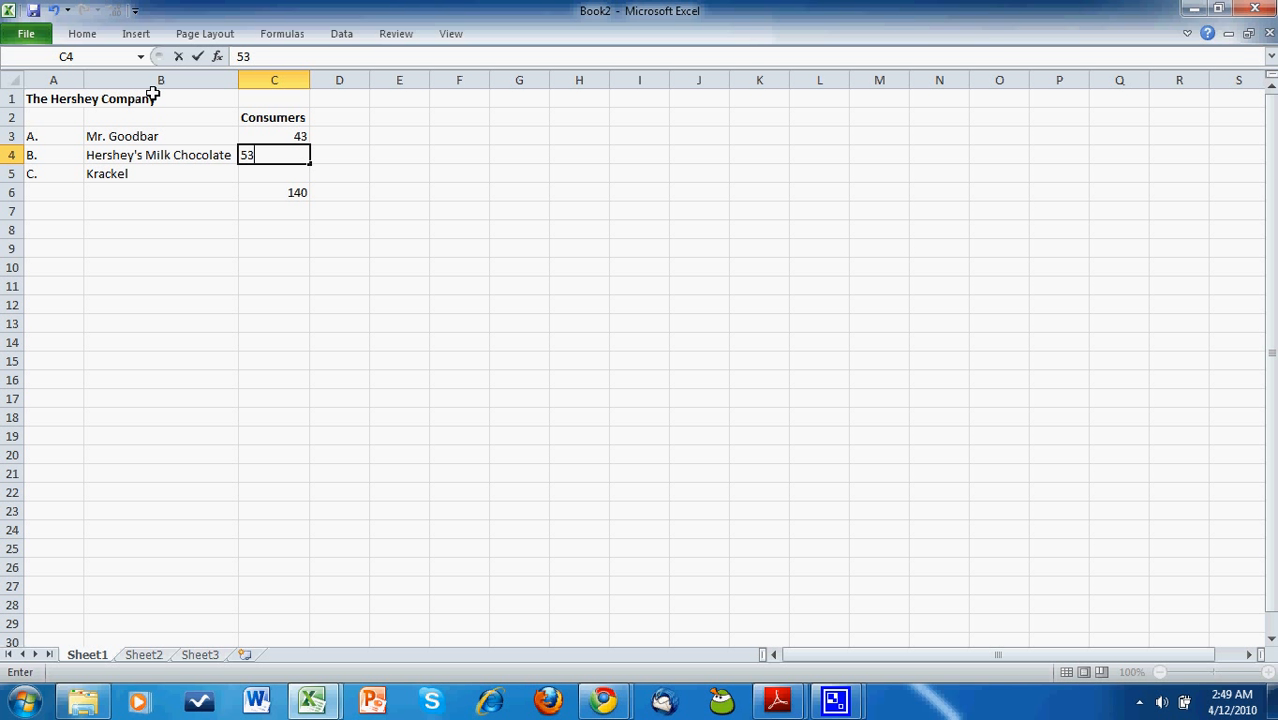
key(Return)
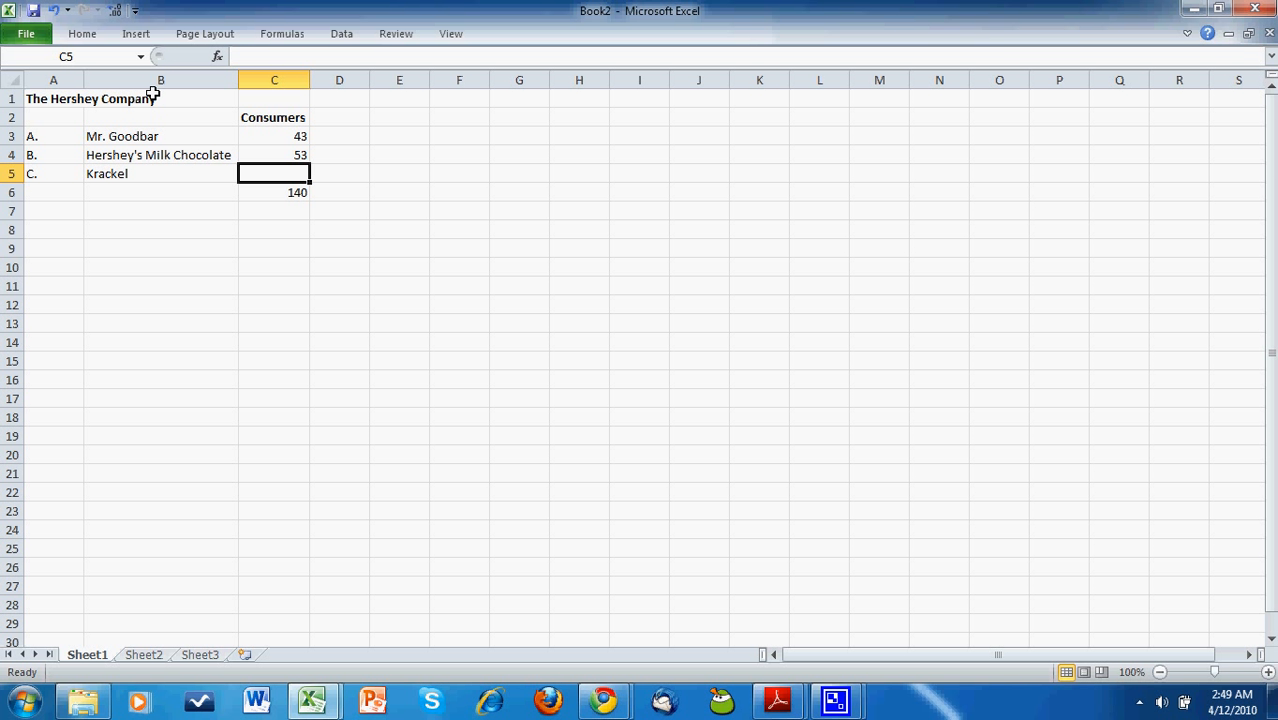
text(44)
key(Return)
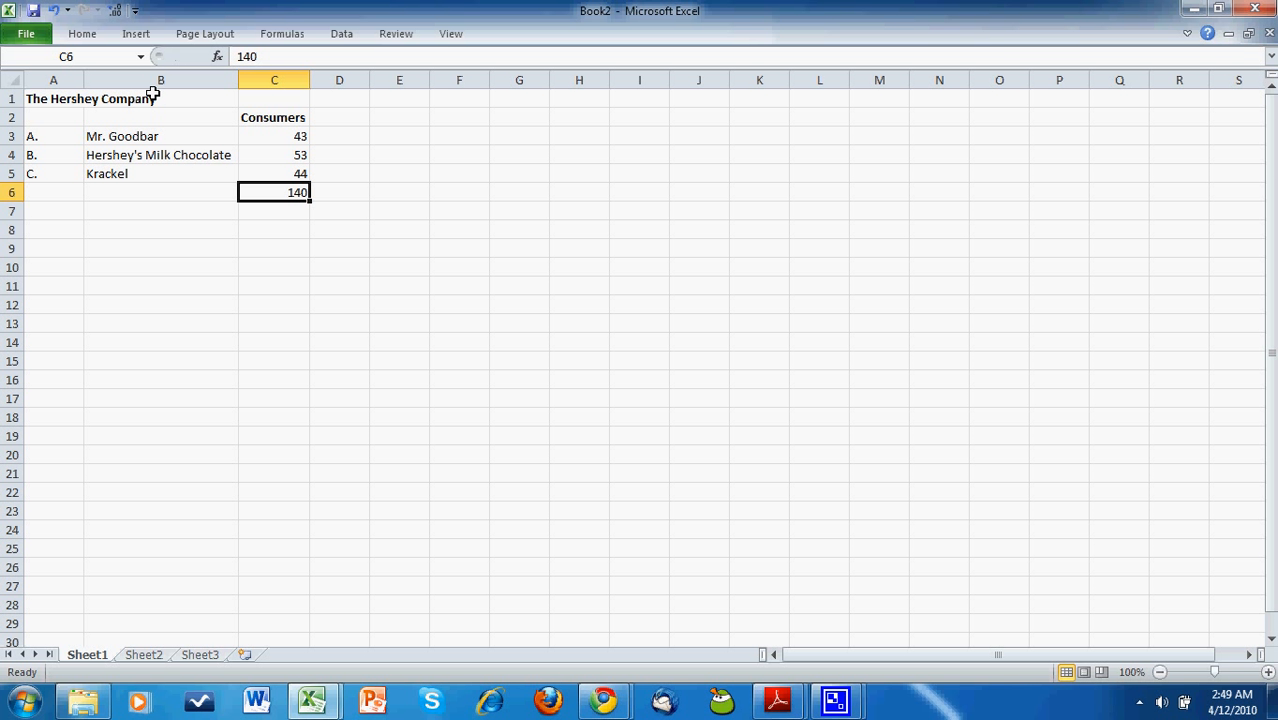
key(alt+equal)
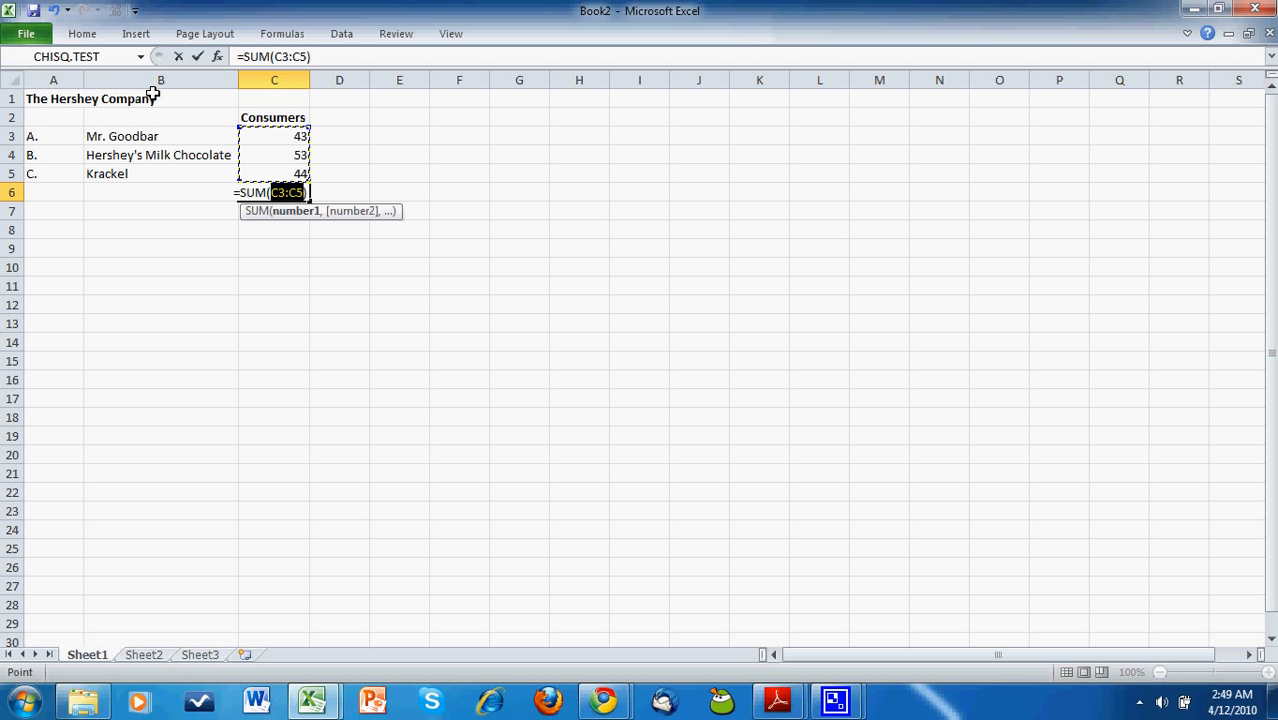
key(Return)
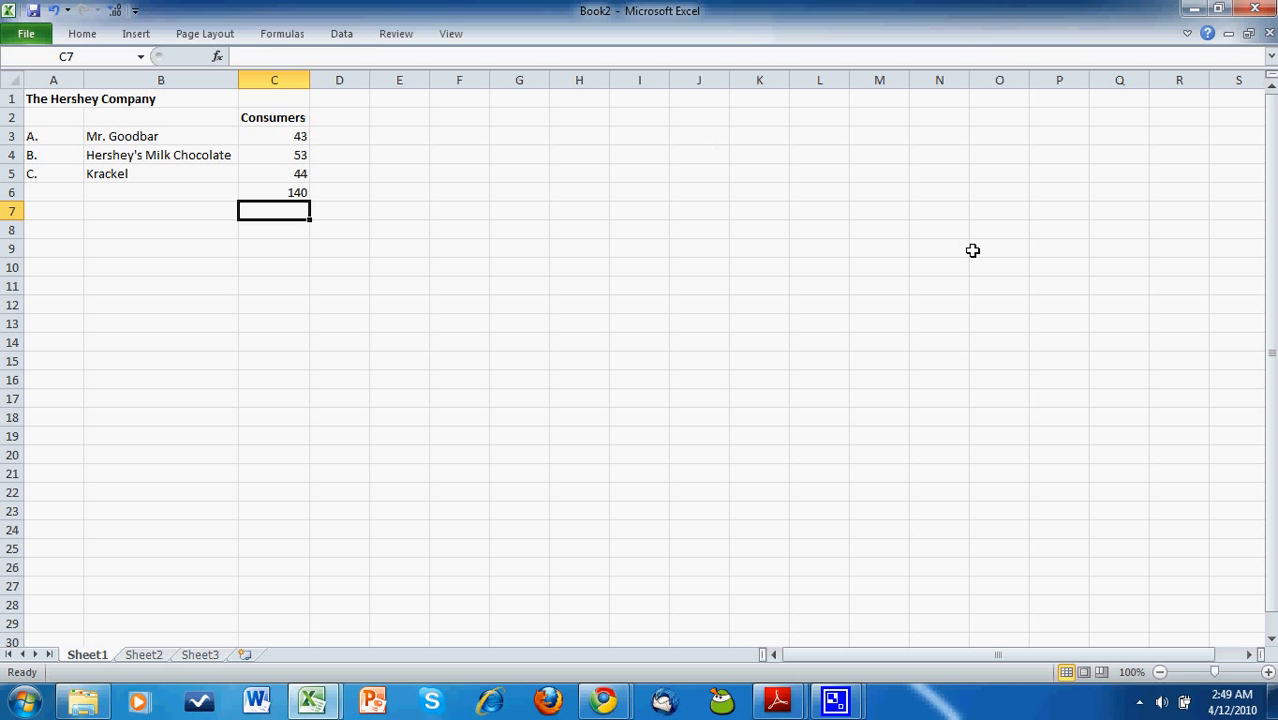
- Add the bold column header "Hypothesized Proportions" in cell D2
key(alt+Tab)
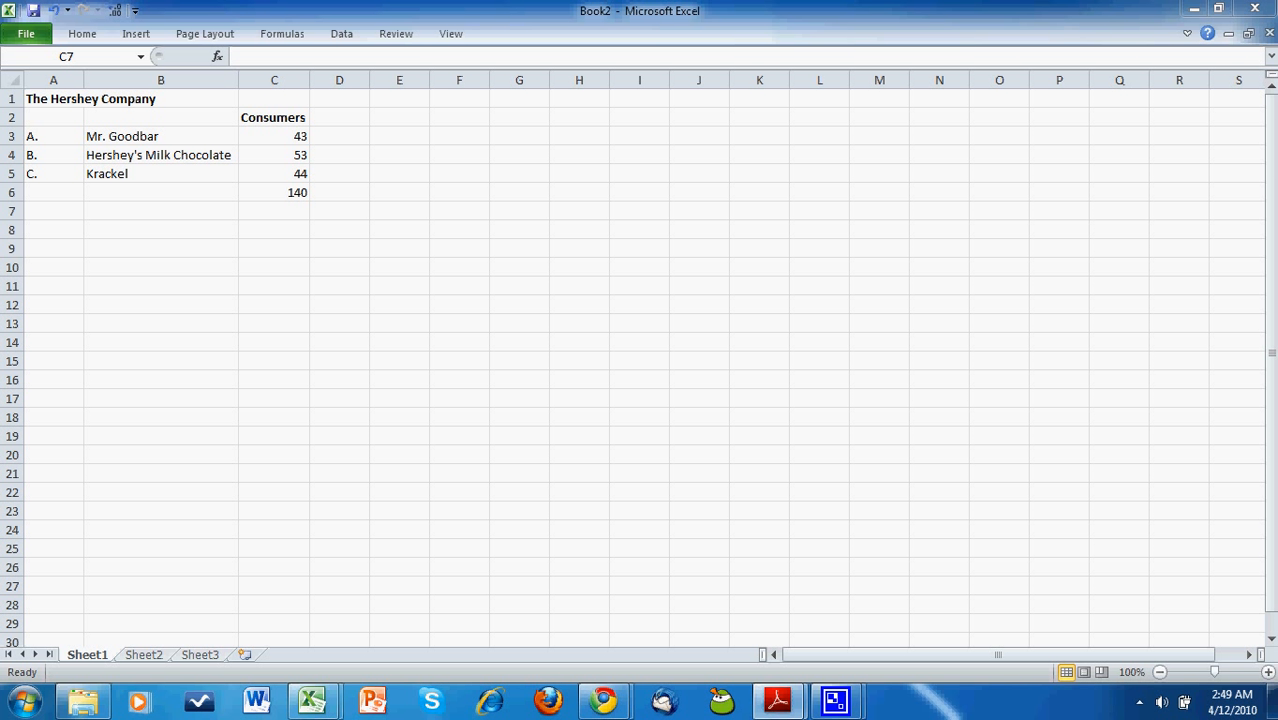
click(360, 118)
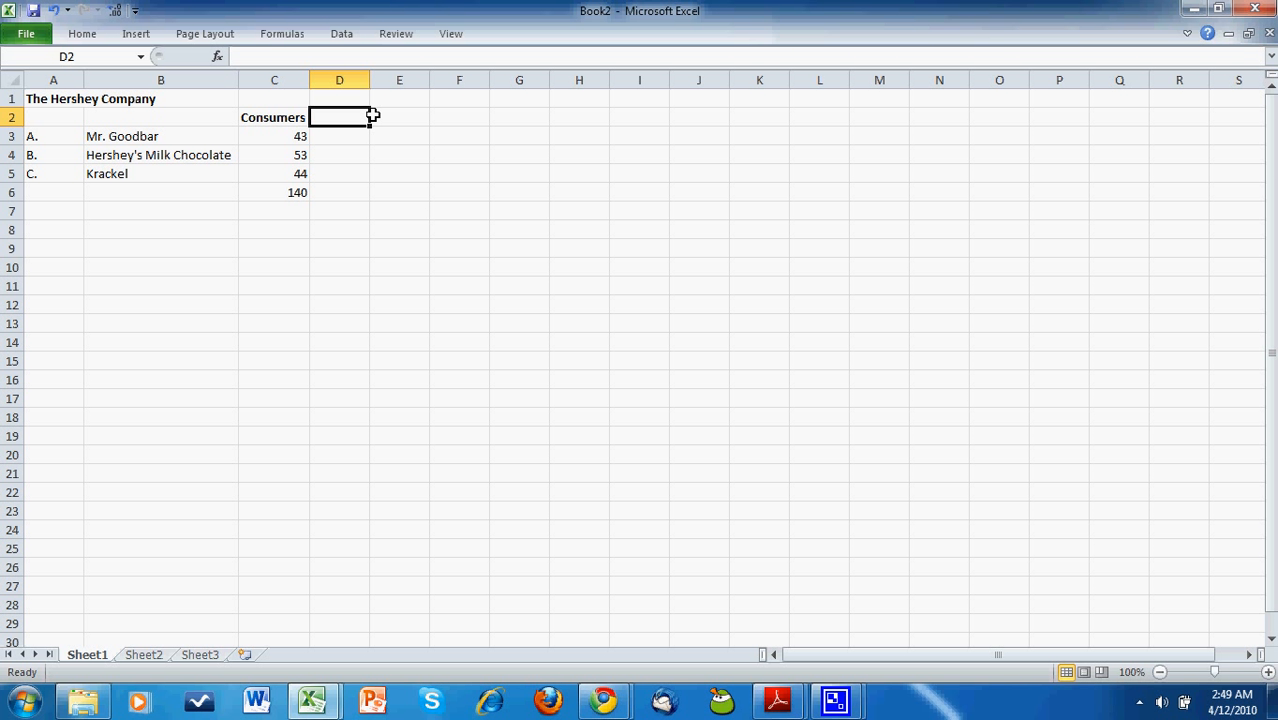
text(Hypo)
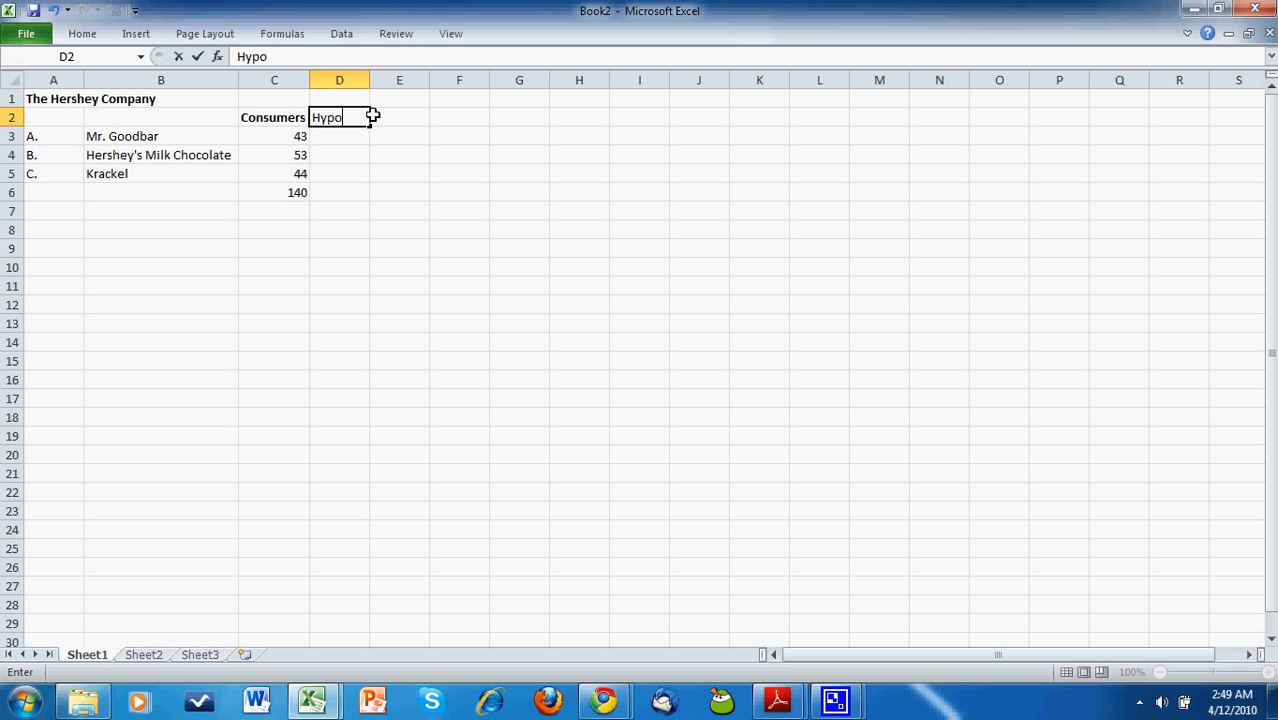
text(thesized P)
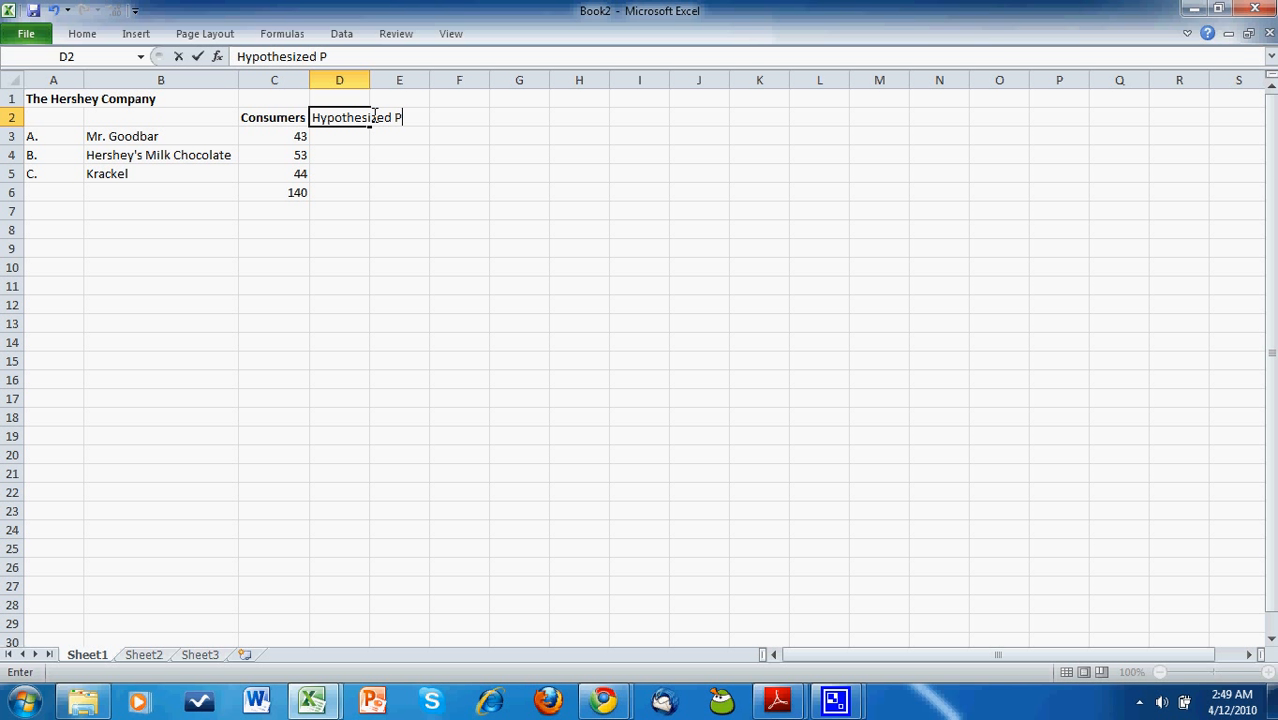
text(roportions)
key(Return)
click(368, 117)
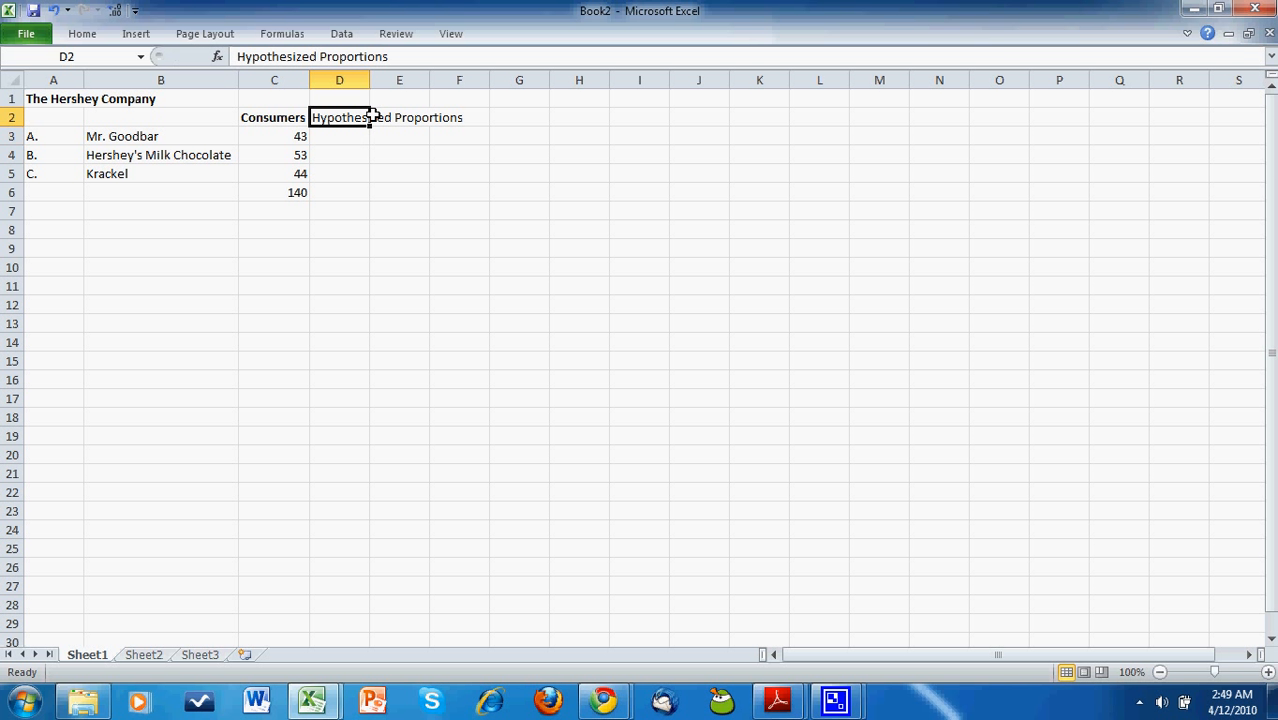
key(ctrl+b)
- Turn on text wrapping for the header cells C2:H2
key(Left)
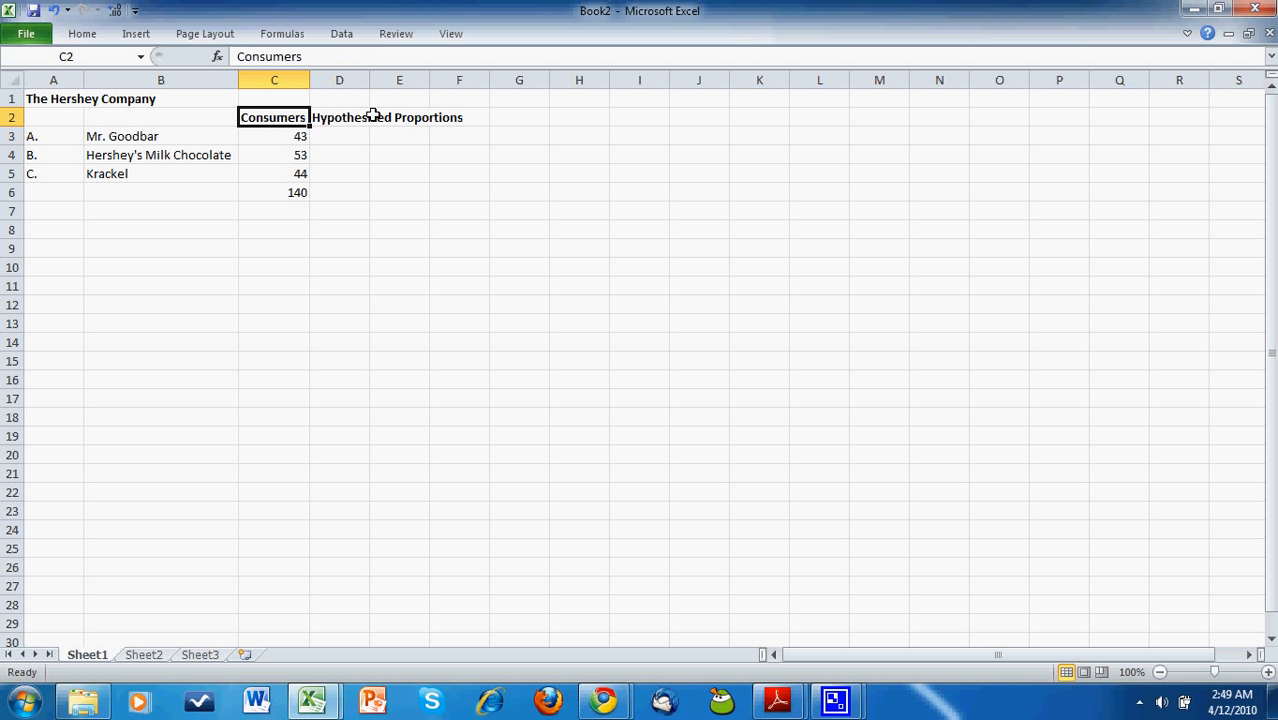
key(shift+Right)
key(shift+Right)
key(shift+Right)
key(shift+Right)
key(shift+Right)
key(ctrl+1)
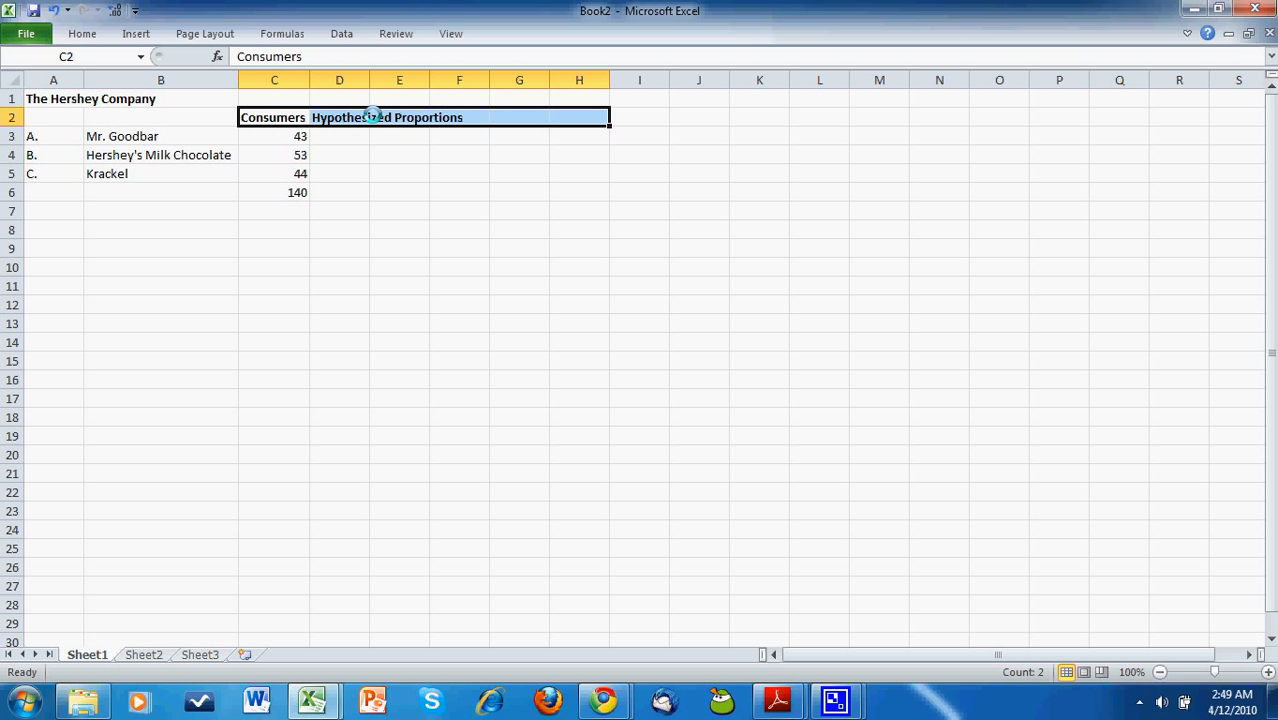
key(ctrl+Tab)
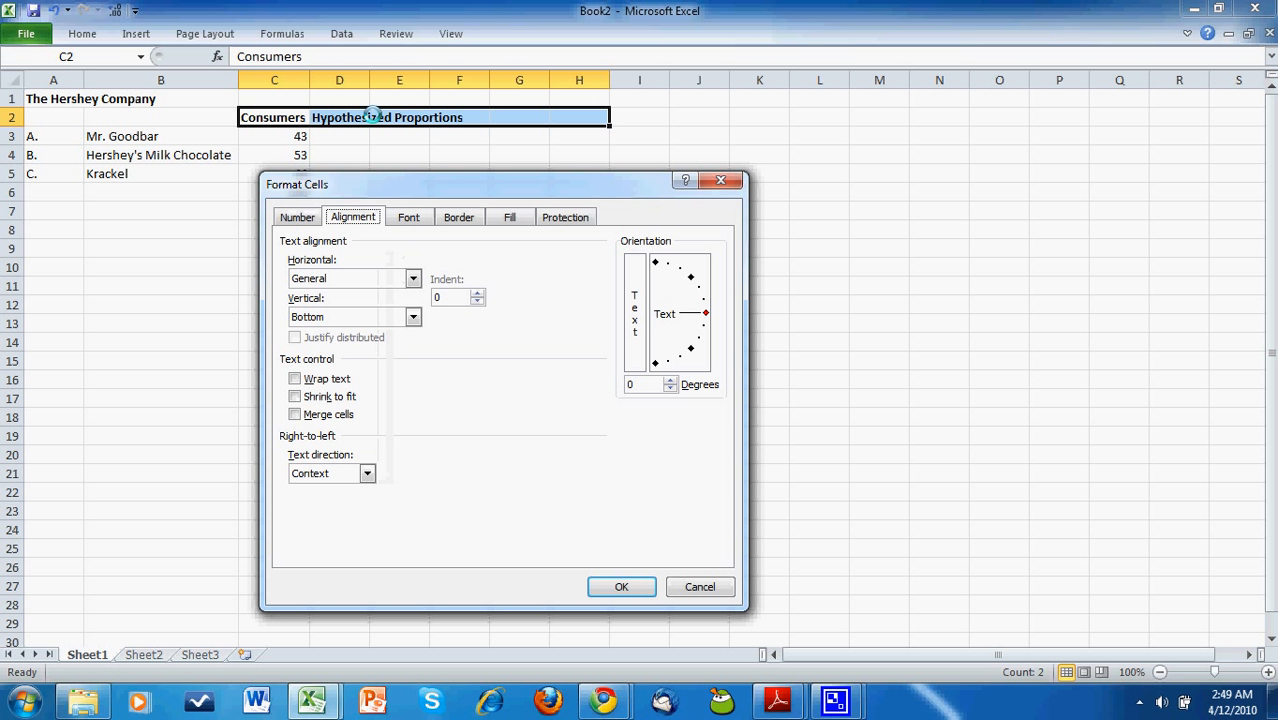
key(Tab)
key(Tab)
key(Tab)
key(Tab)
key(shift+Tab)
key(space)
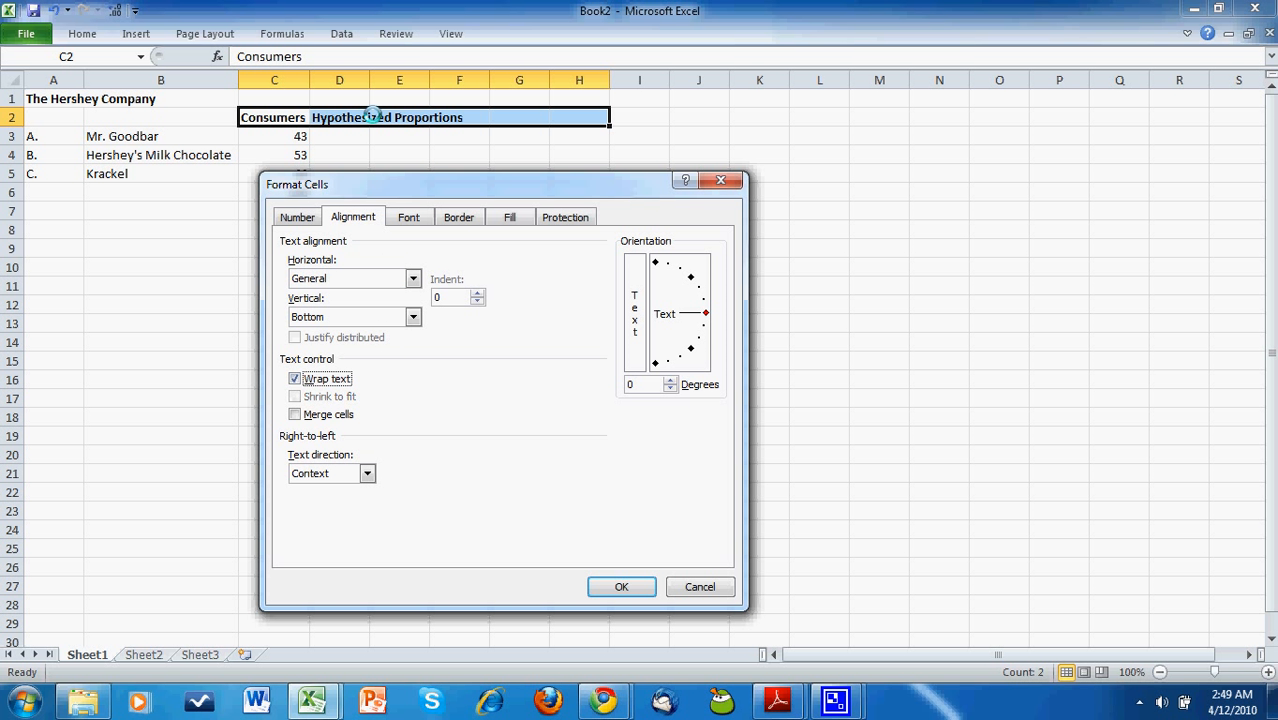
key(Return)
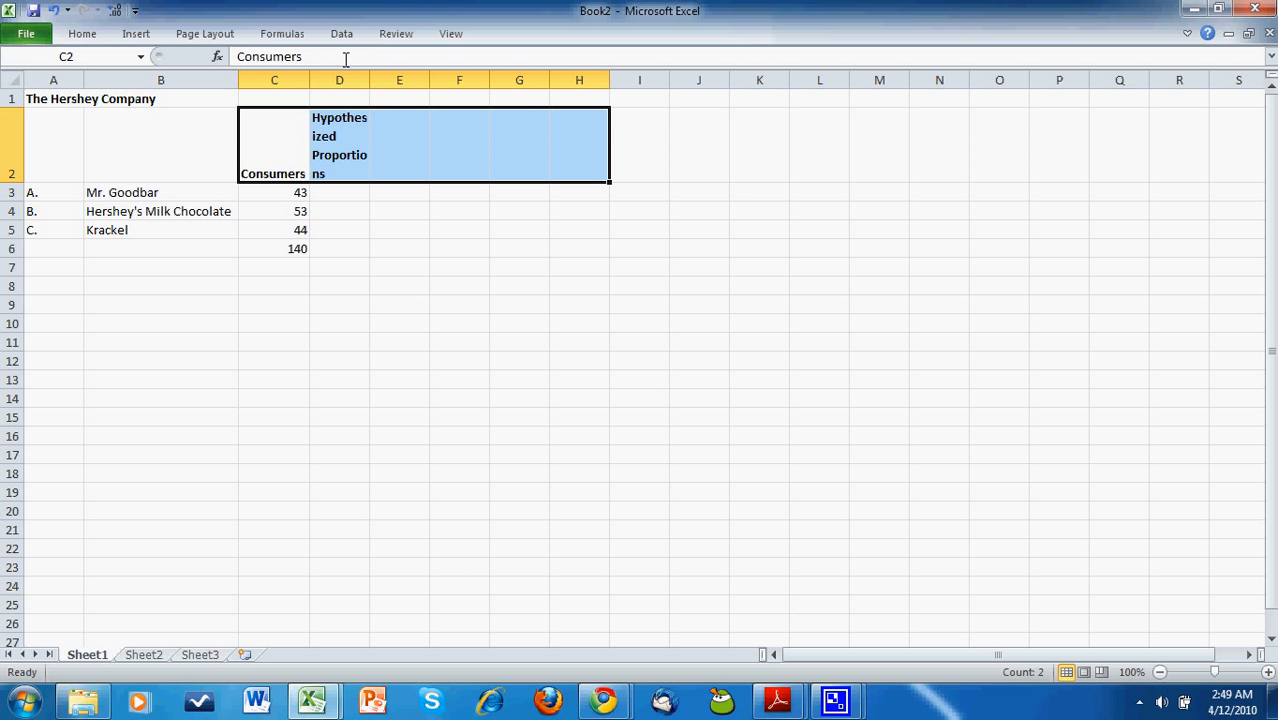
- Widen column D so each word of its header fits on one line, and enter =1/3 in D3
click(362, 128)
drag(366, 72, 408, 63)
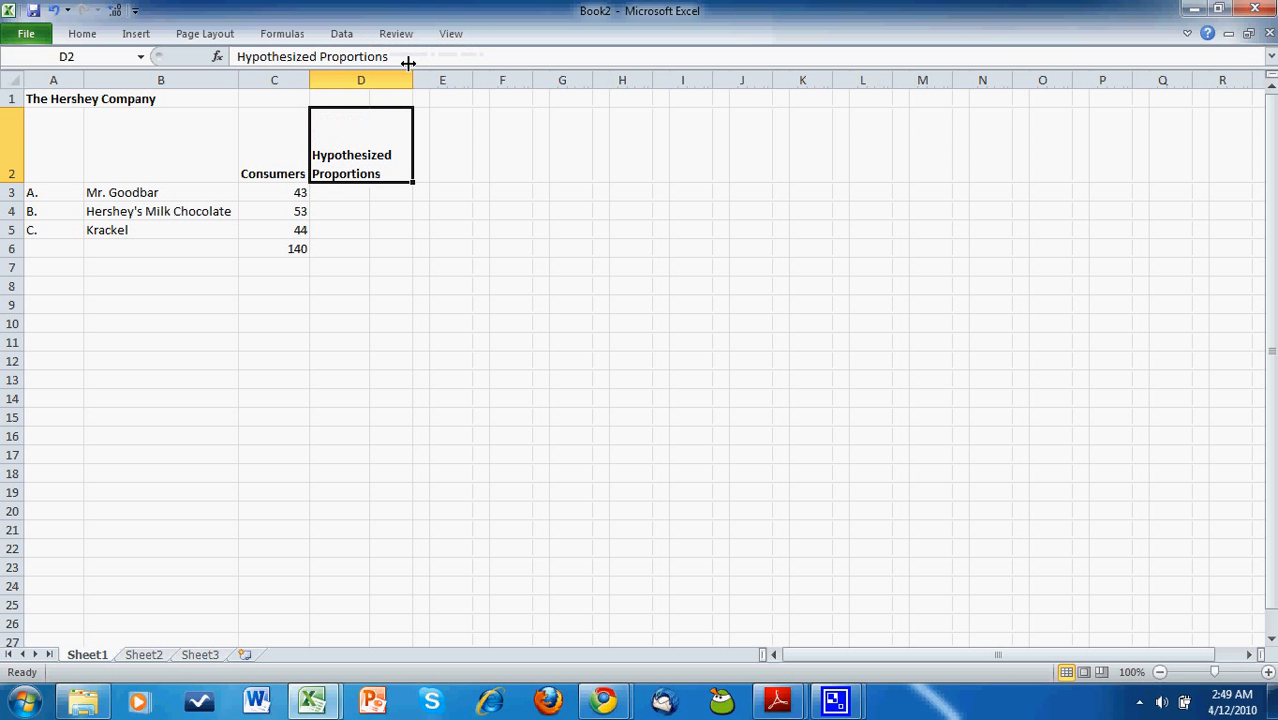
click(374, 191)
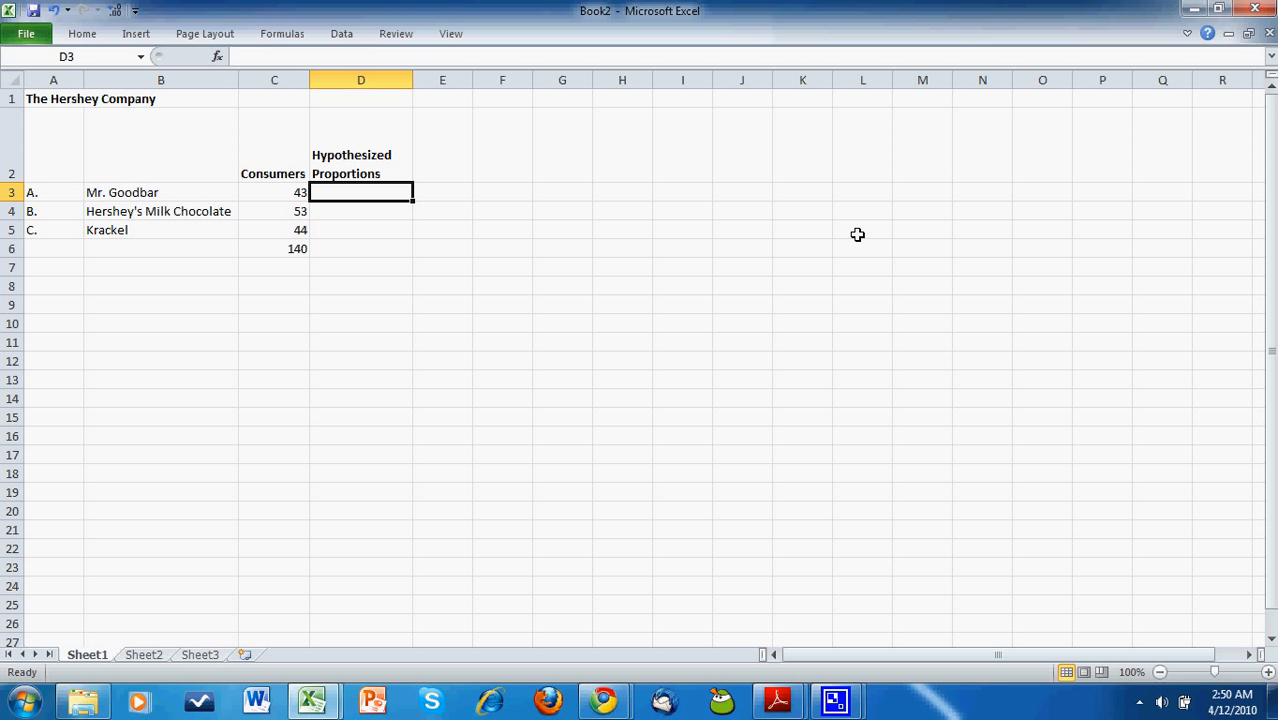
text(=1/3)
key(Return)
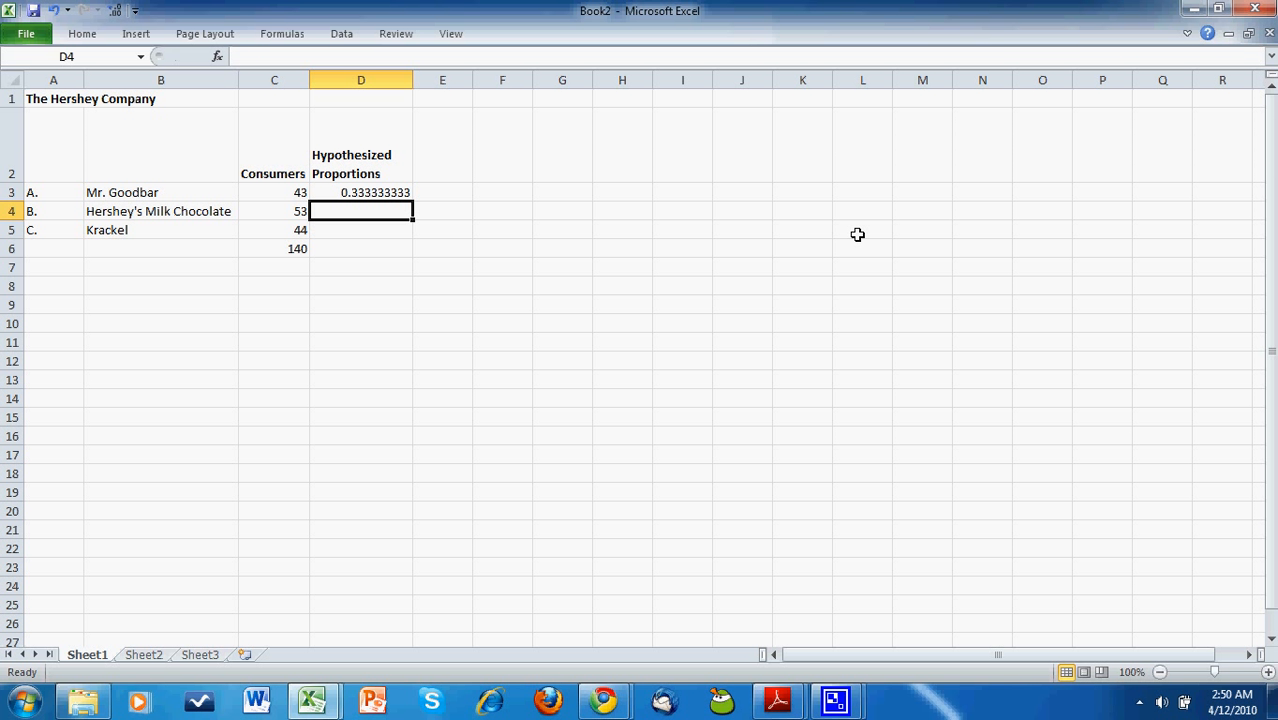
- Copy the hypothesized proportion formula from D3 into D4:D5
key(Up)
key(ctrl+c)
key(Down)
key(shift+Down)
key(ctrl+v)
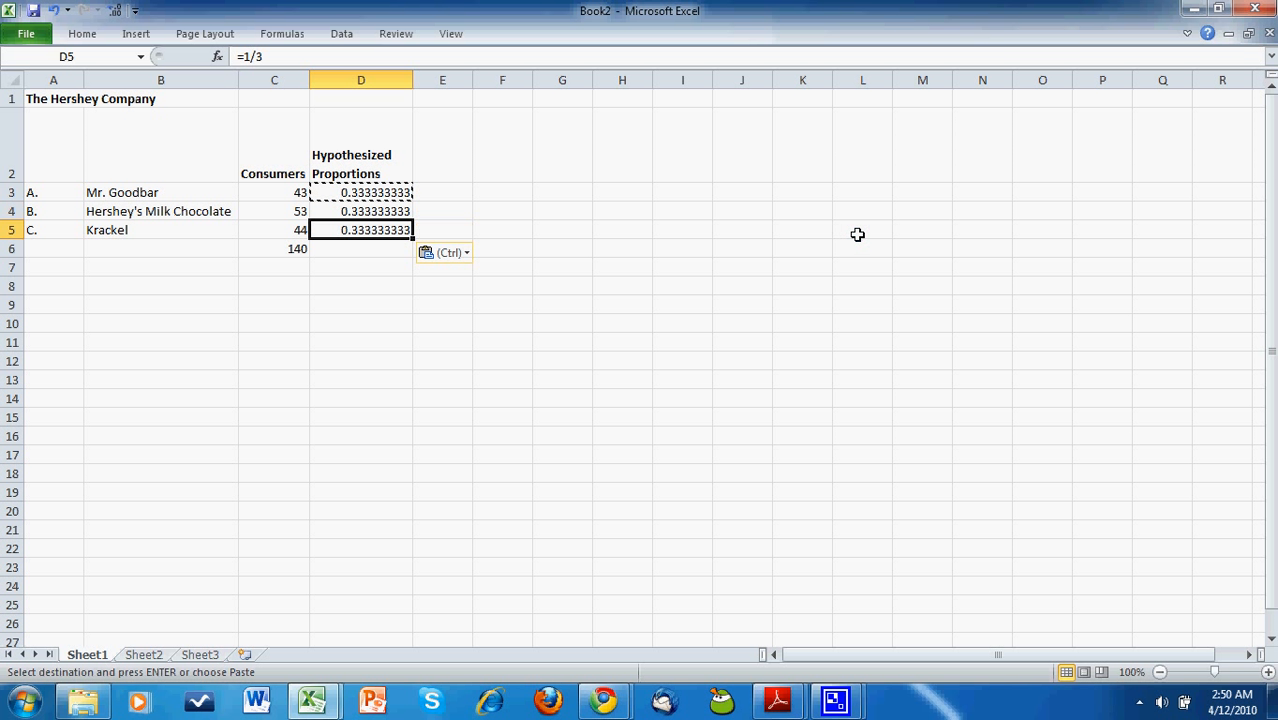
- Format the proportions in D3:D5 as Number with two decimal places
key(shift+Up)
key(shift+Up)
key(shift+Down)
key(ctrl+1)
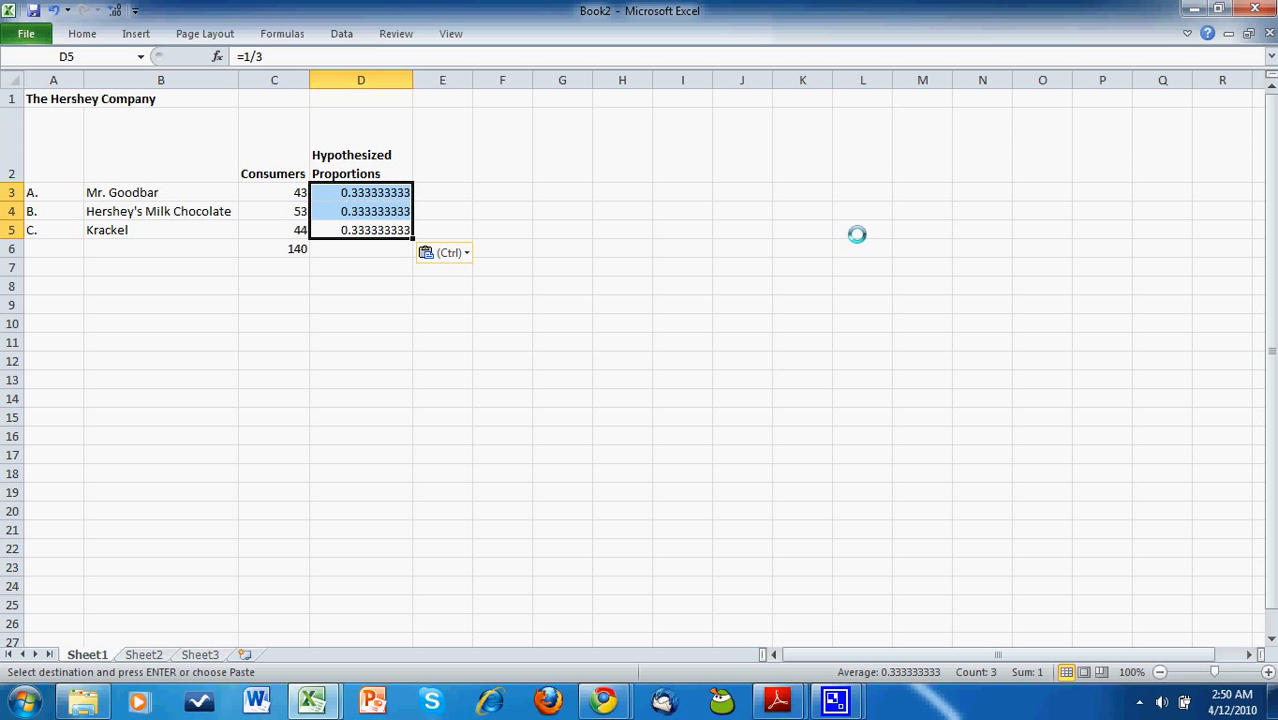
key(ctrl+shift+Tab)
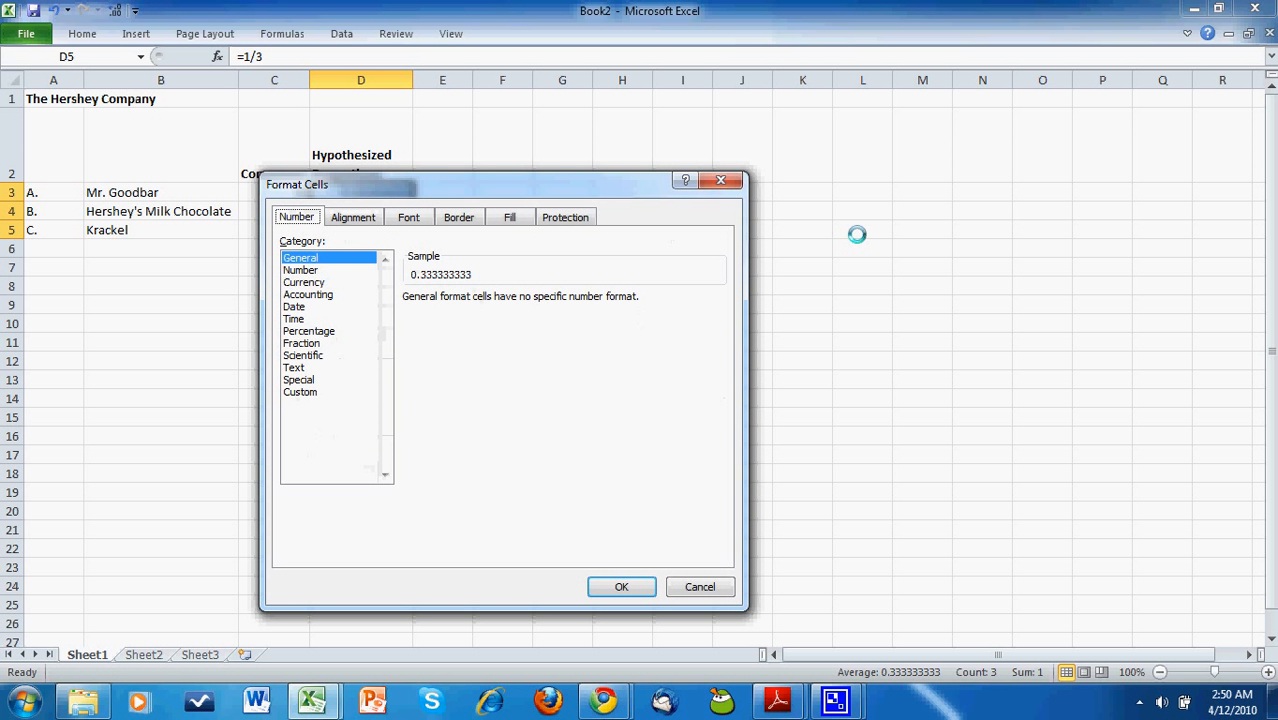
key(Tab)
key(Down)
key(Tab)
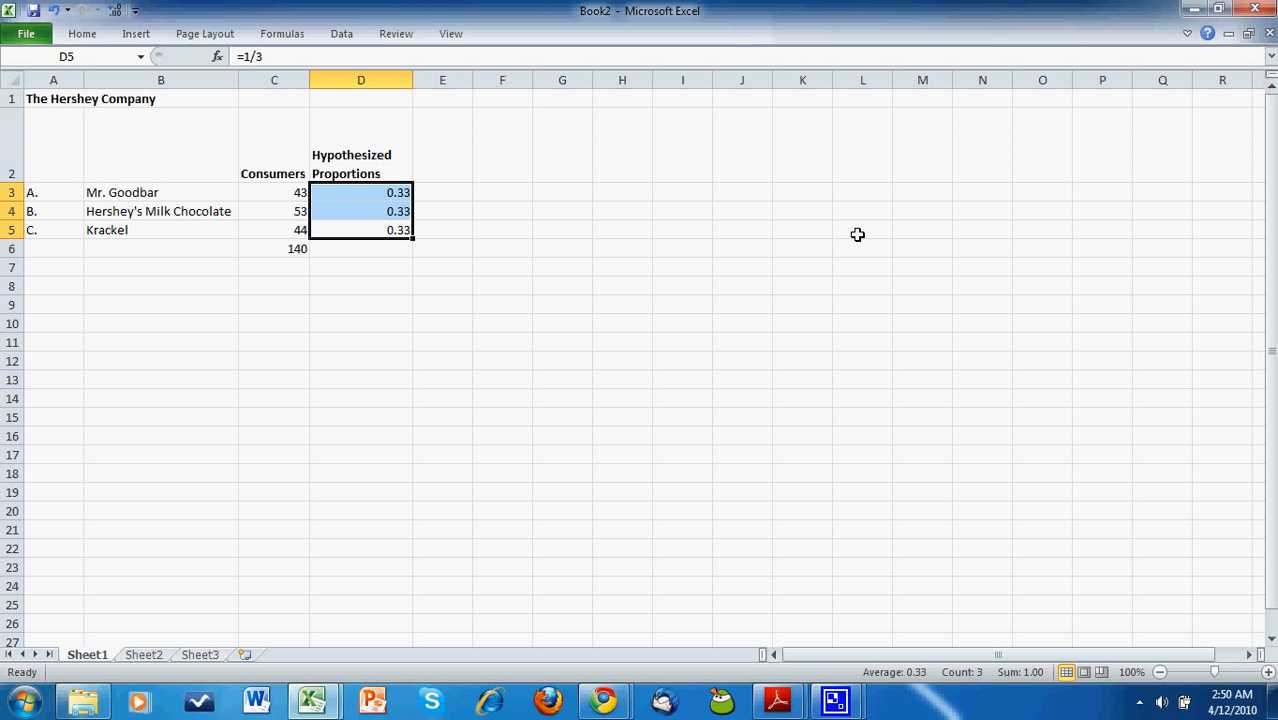
- Add the column header "Expected Counts (Ei)" in cell E2
key(Right)
key(Up)
key(Up)
key(Up)
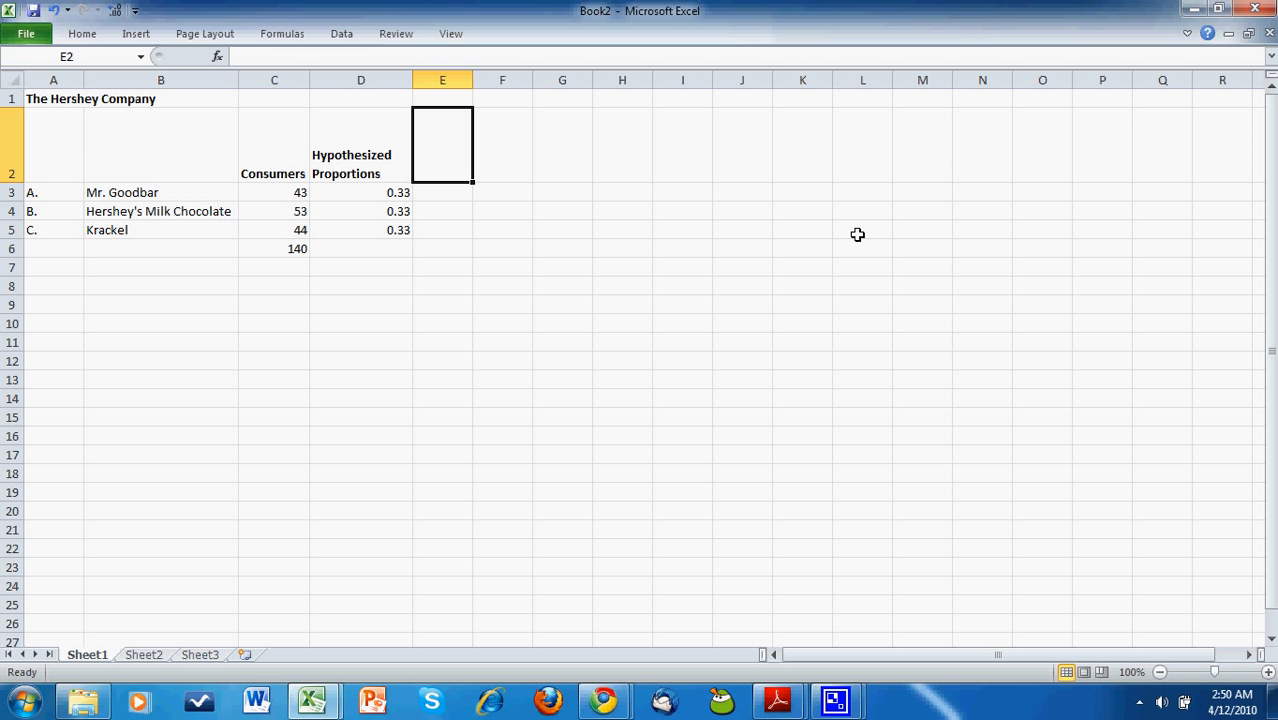
text(Expected Counts)
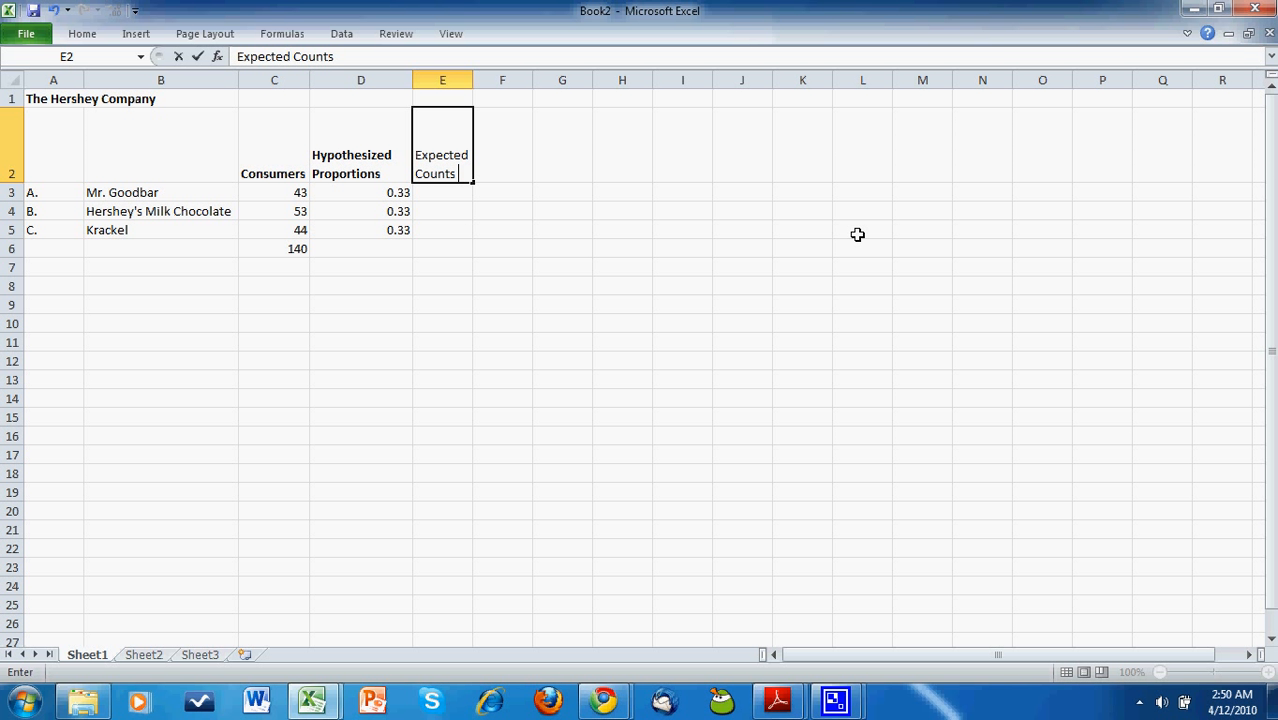
text( (ei)
key(BackSpace)
key(BackSpace)
text(Ei)
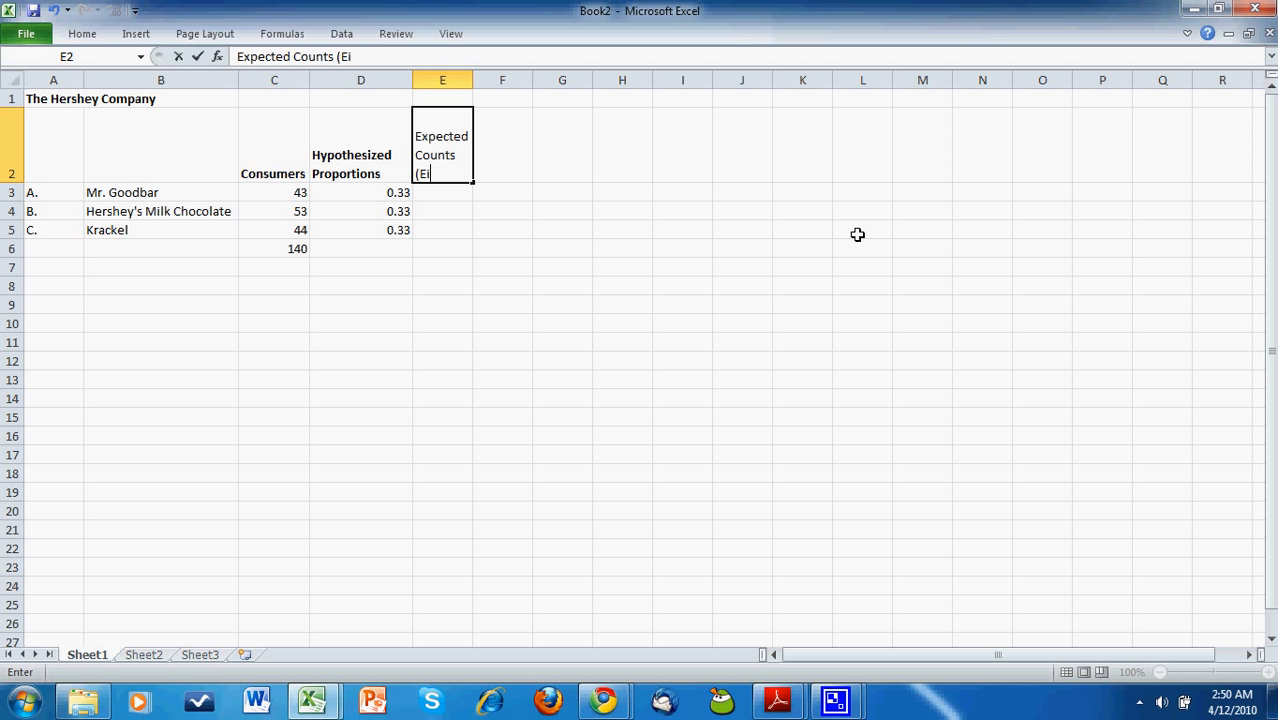
text())
key(Return)
- Make the E2 header bold and widen column E slightly so the header fits on two lines
key(Up)
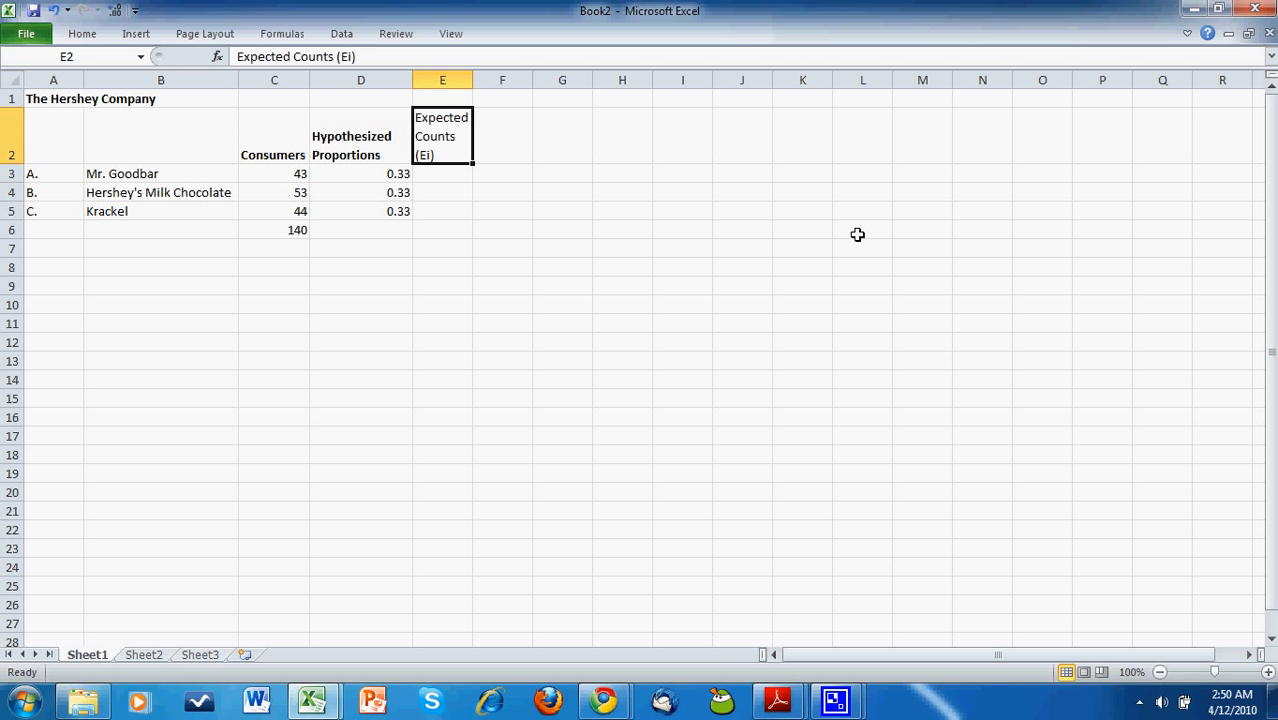
key(ctrl+b)
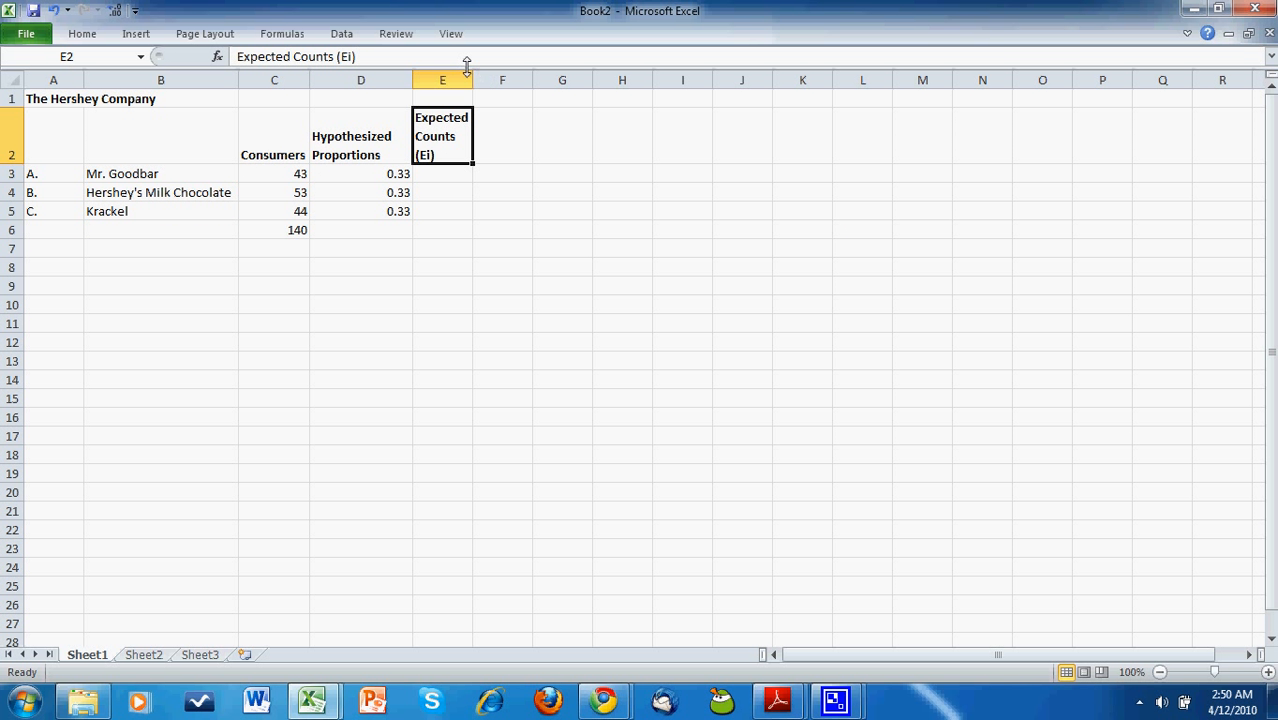
drag(472, 80, 483, 79)
- Enter the expected count formula =D3*$C$6 in E3, with an absolute reference to the consumer total
click(458, 177)
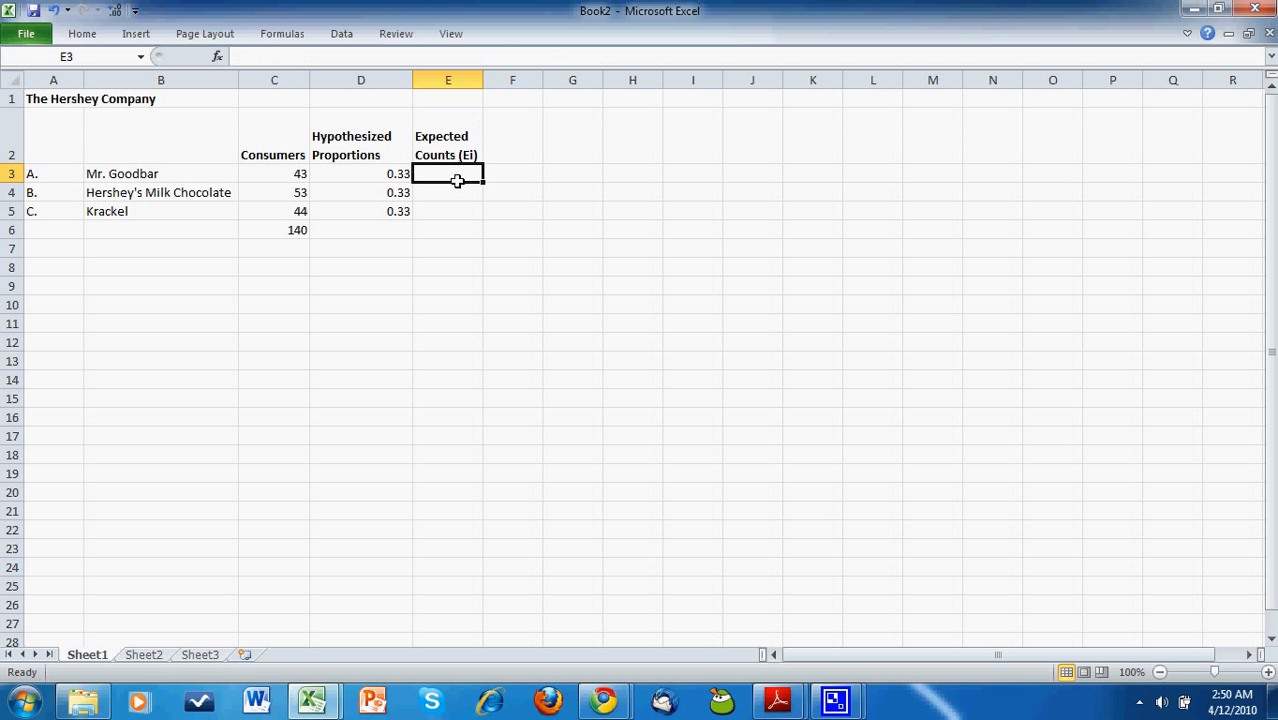
drag(395, 176, 388, 218)
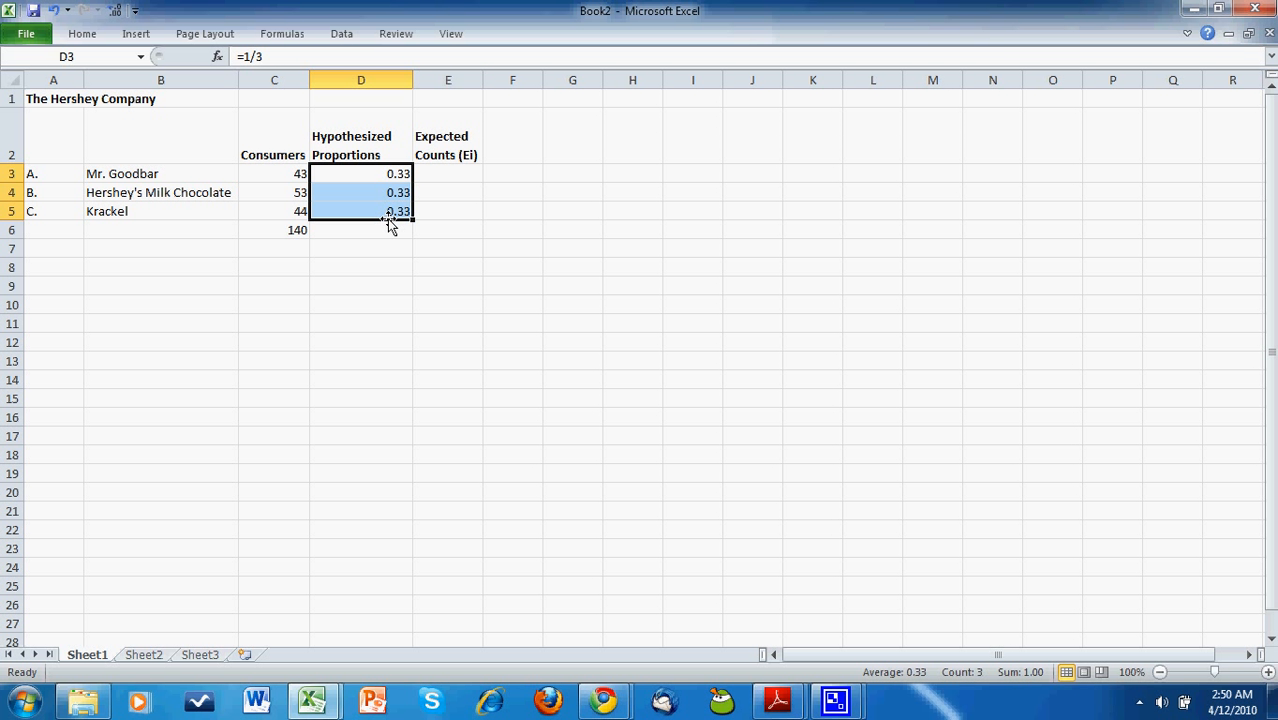
click(451, 172)
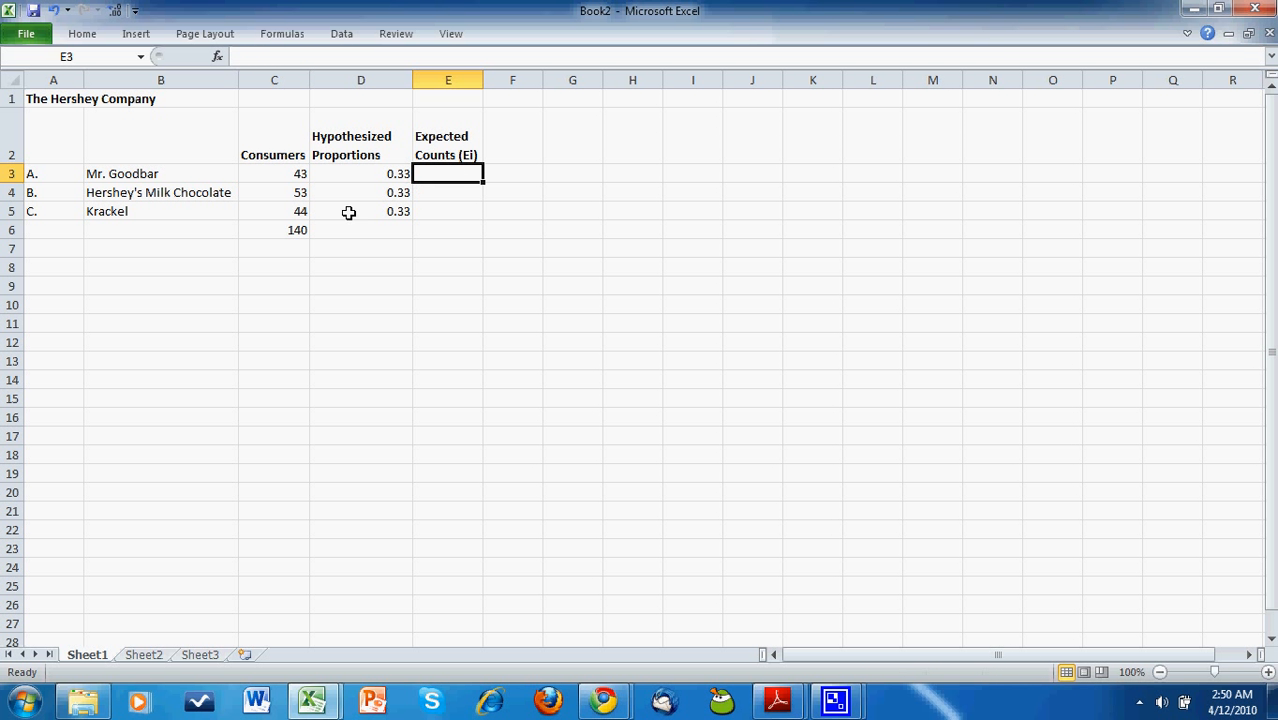
click(298, 232)
click(447, 175)
text(=)
key(Left)
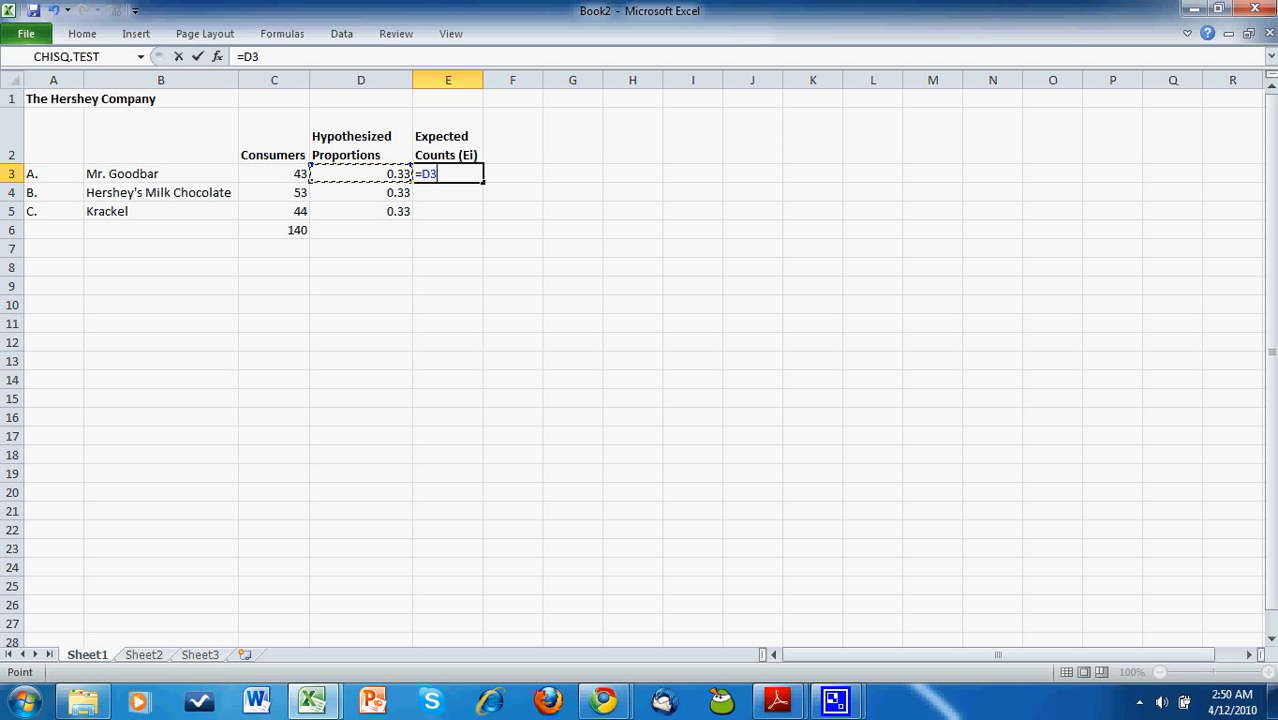
text(*)
key(Left)
key(Left)
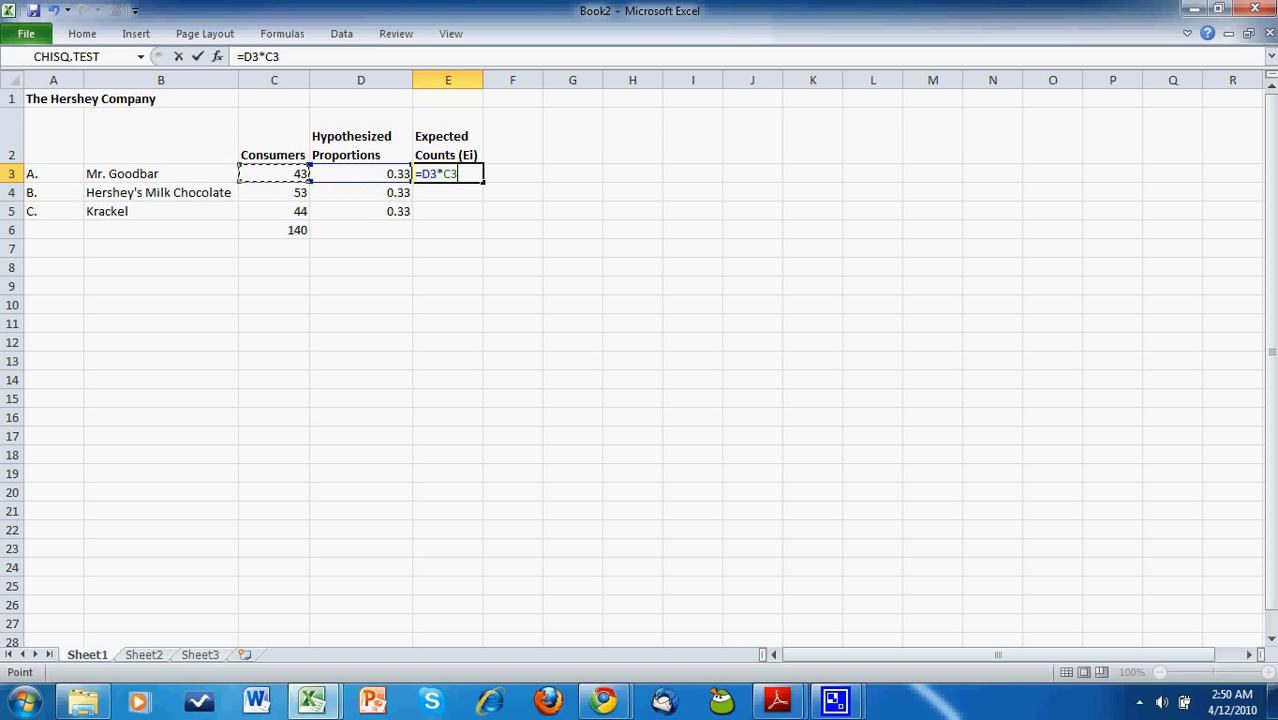
key(Down)
key(Down)
key(Down)
key(F4)
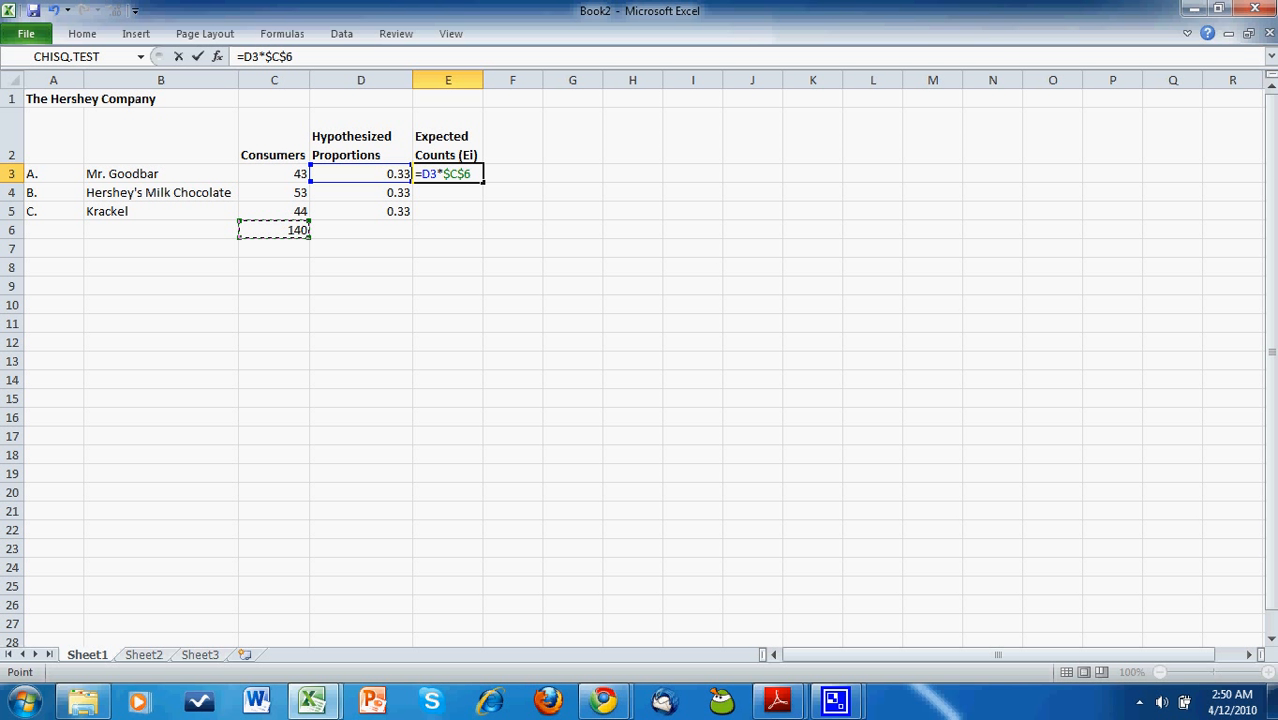
key(Return)
- Copy the expected count formula from E3 into E4 and E5
key(Up)
key(ctrl+c)
key(Down)
key(ctrl+v)
key(Down)
key(ctrl+v)
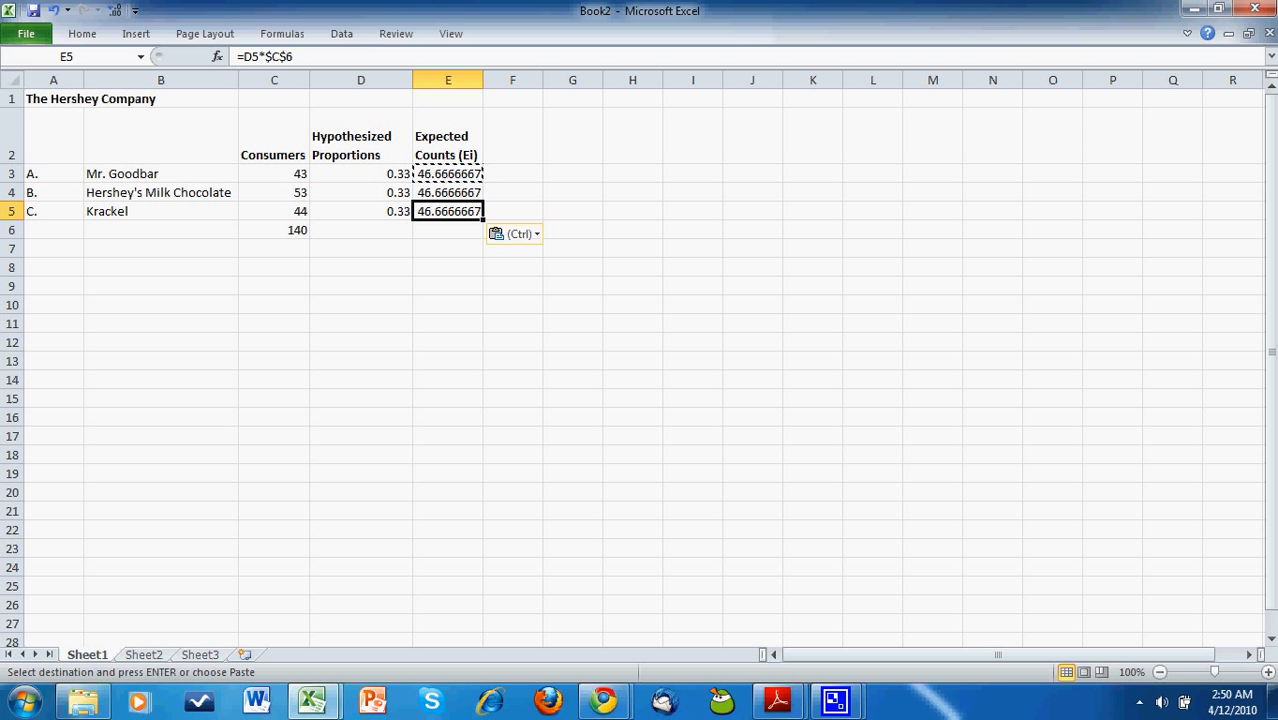
- Format the expected counts in E3:E5 as Number with two decimal places
key(shift+Up)
key(shift+Up)
key(ctrl+1)
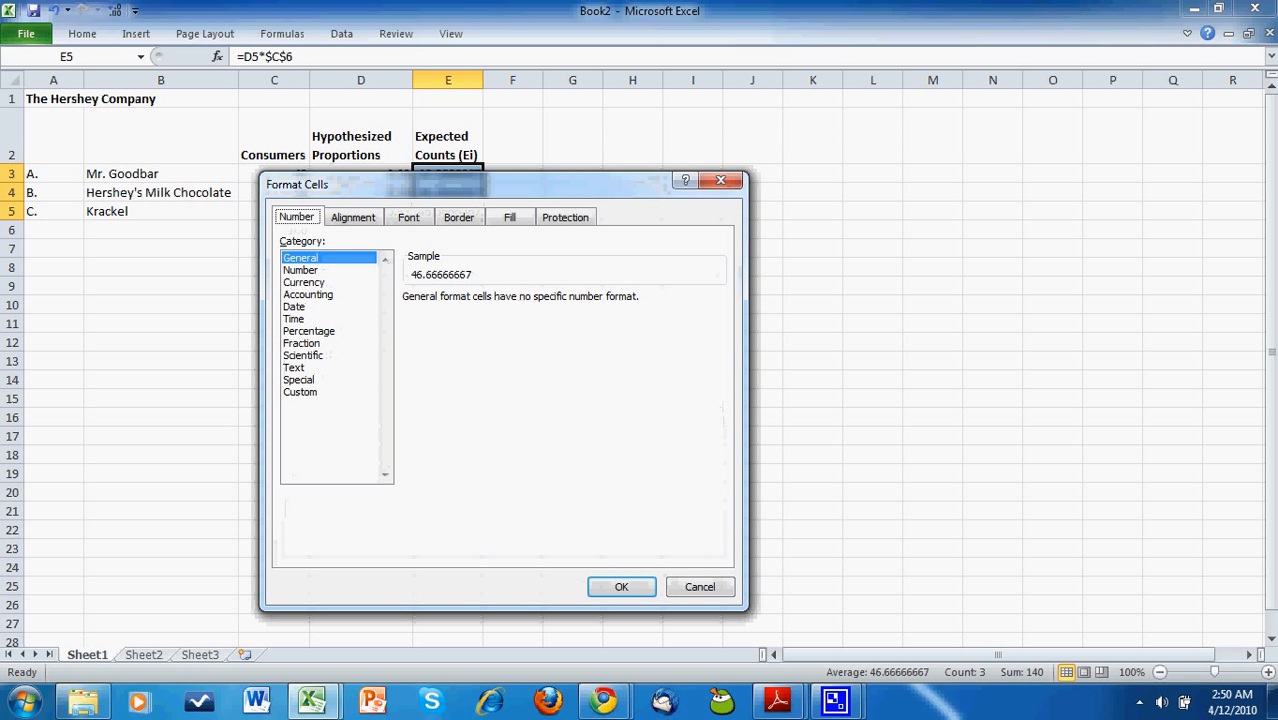
key(Down)
key(Return)
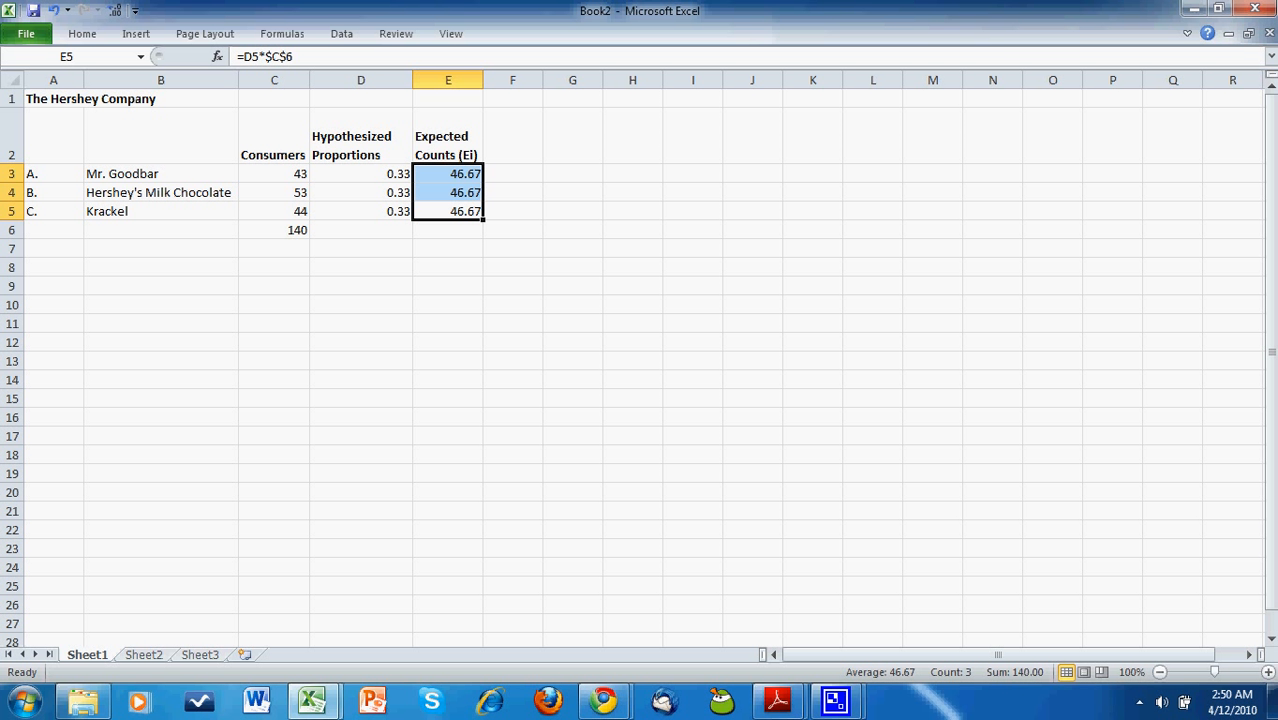
- Enter the label "Alpha" in D8 and the value .05 beside it in E8
key(alt+Tab)
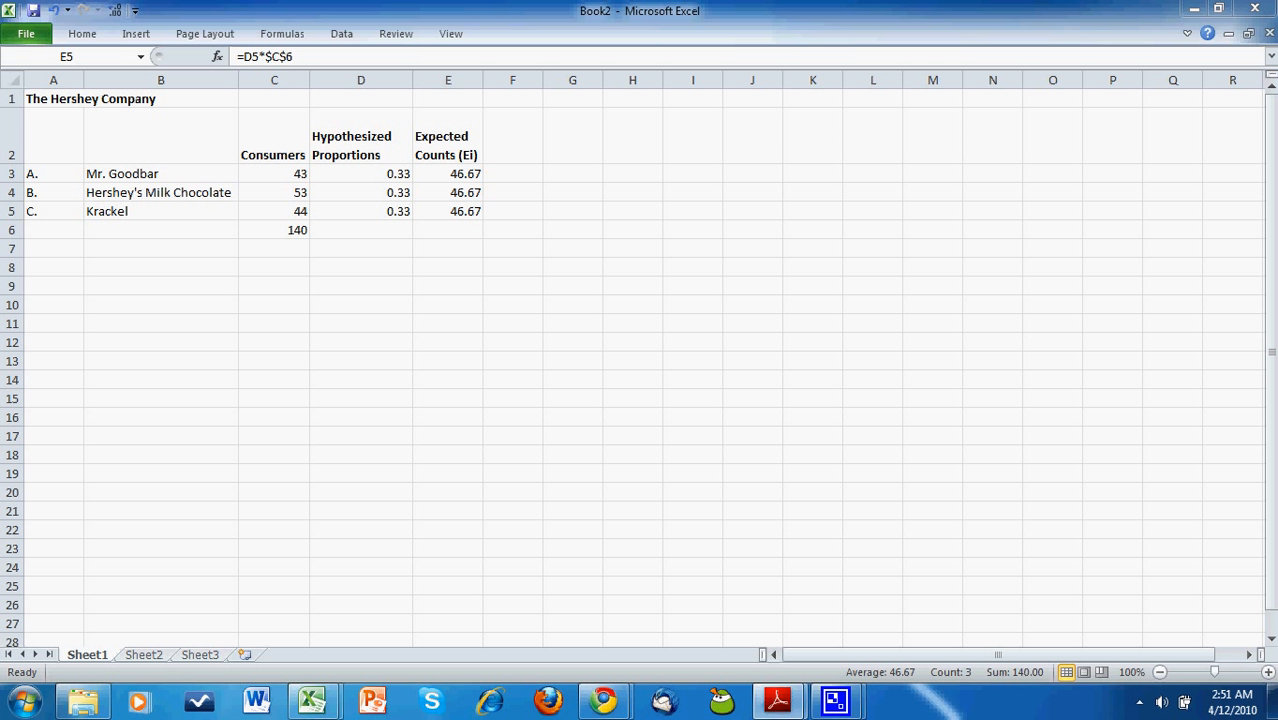
key(alt+Tab)
click(360, 252)
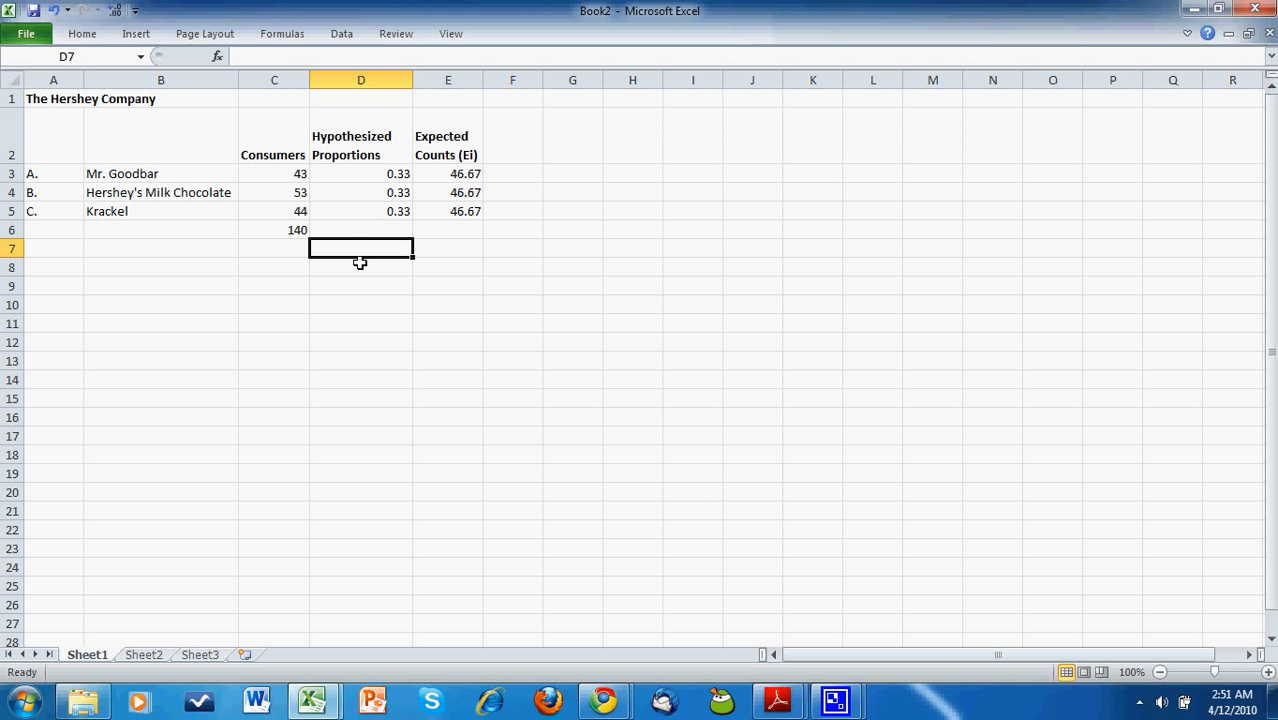
key(Return)
text(Alpha)
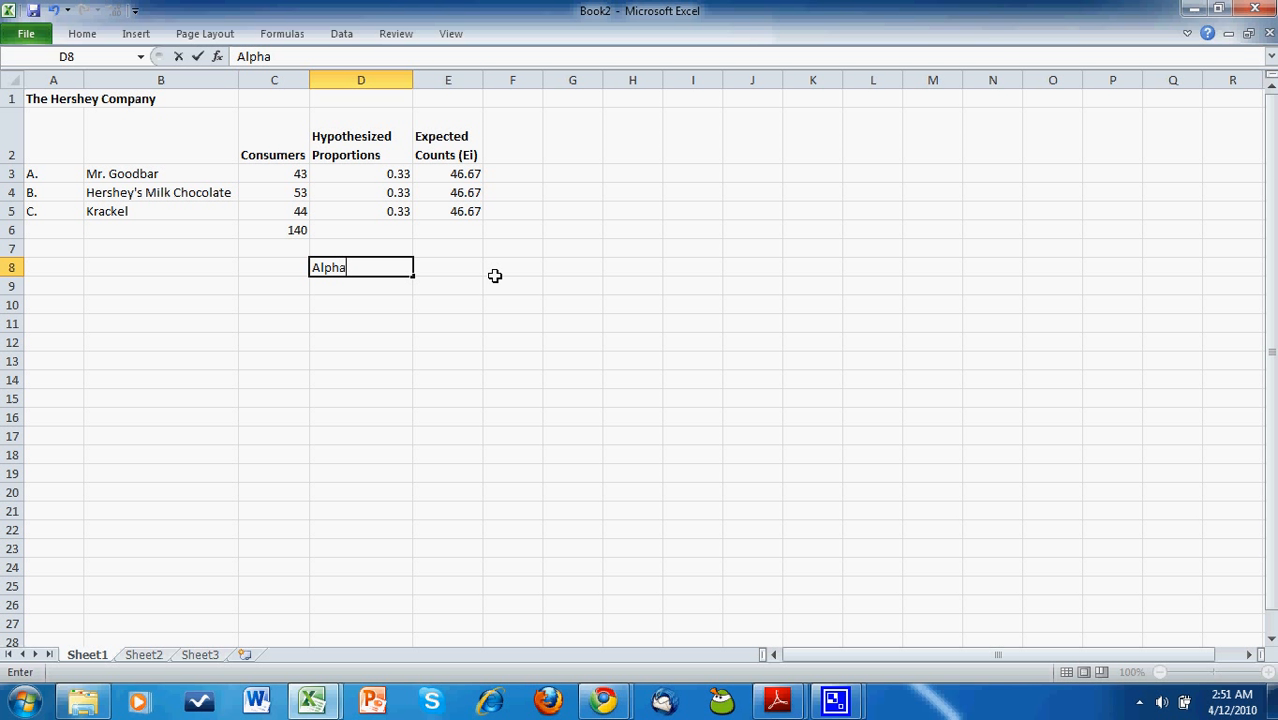
key(Tab)
text(.05)
key(Return)
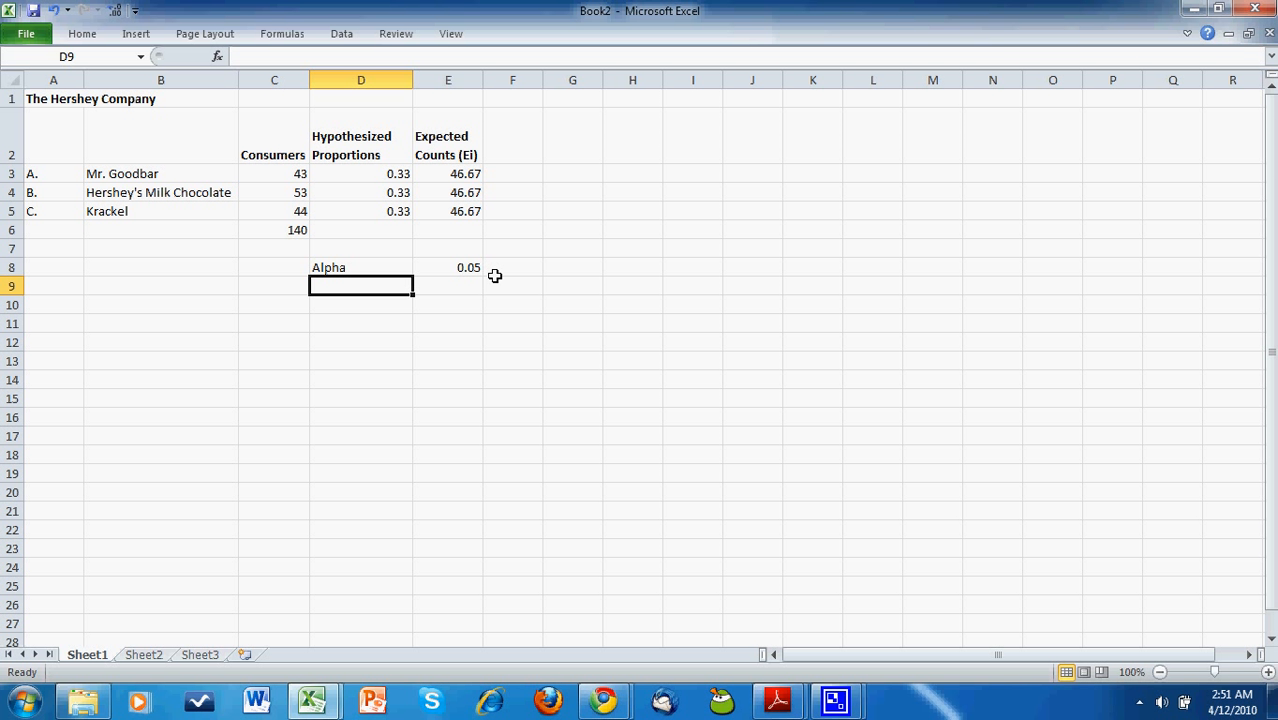
- Move the Alpha label and its value from D8:E8 down to D10:E10
key(Right)
key(Up)
key(Left)
key(Up)
key(Down)
key(Right)
key(Left)
key(ctrl+x)
key(Down)
key(Down)
key(ctrl+v)
- Add the column header "(Oi - Ei)^2 / Ei" in F2 and widen column F slightly
key(Up)
key(Up)
key(Right)
key(Right)
key(Up)
key(Up)
key(Up)
key(Up)
key(Up)
key(Up)
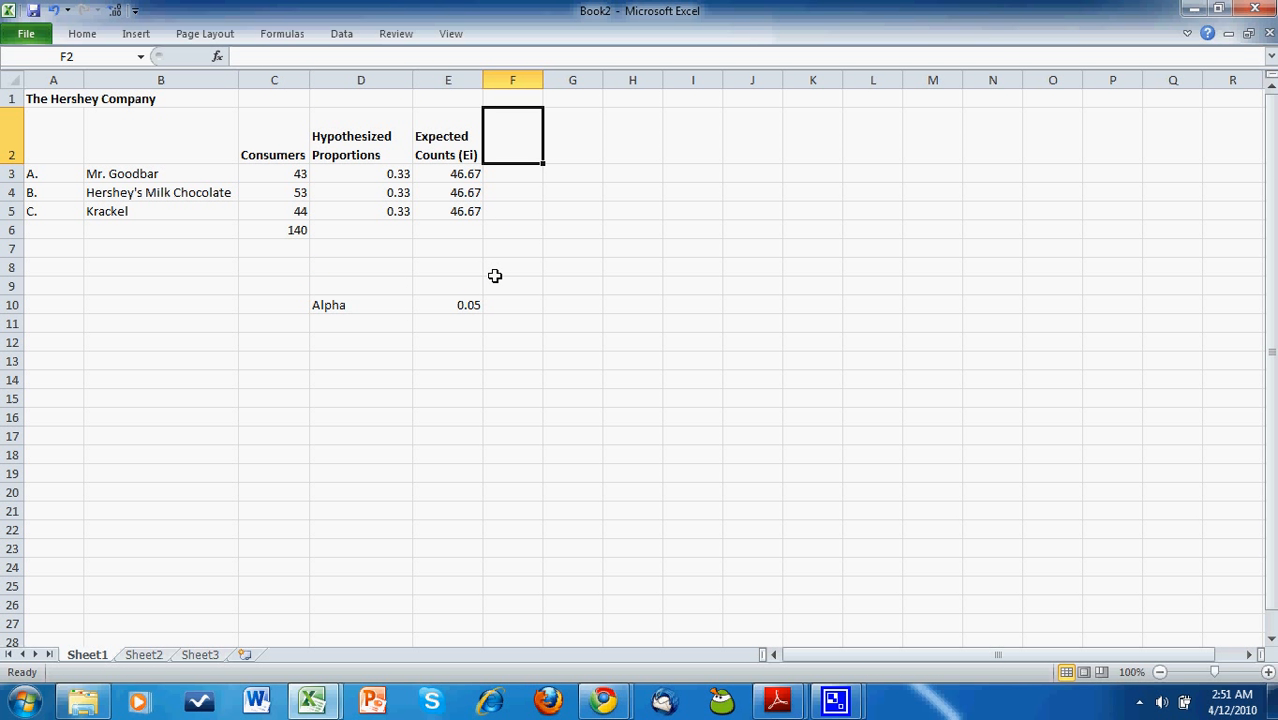
text((O)
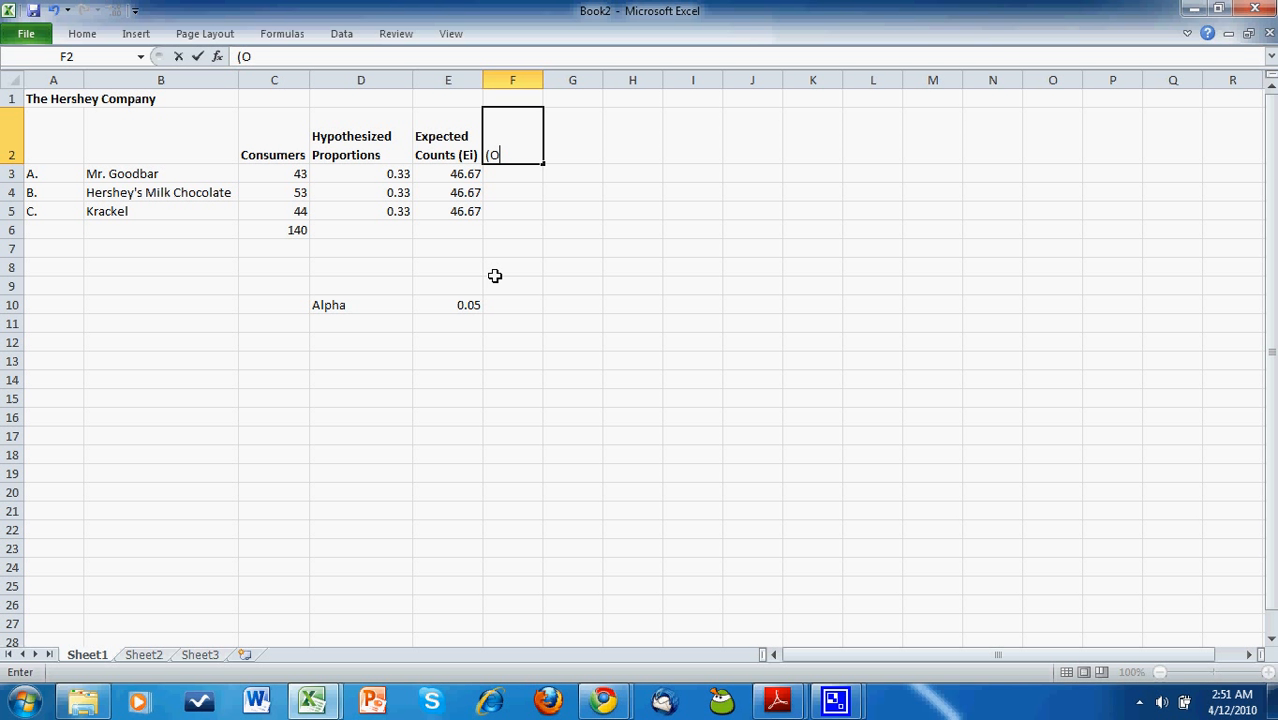
text(i - Ei)^2 / Ei)
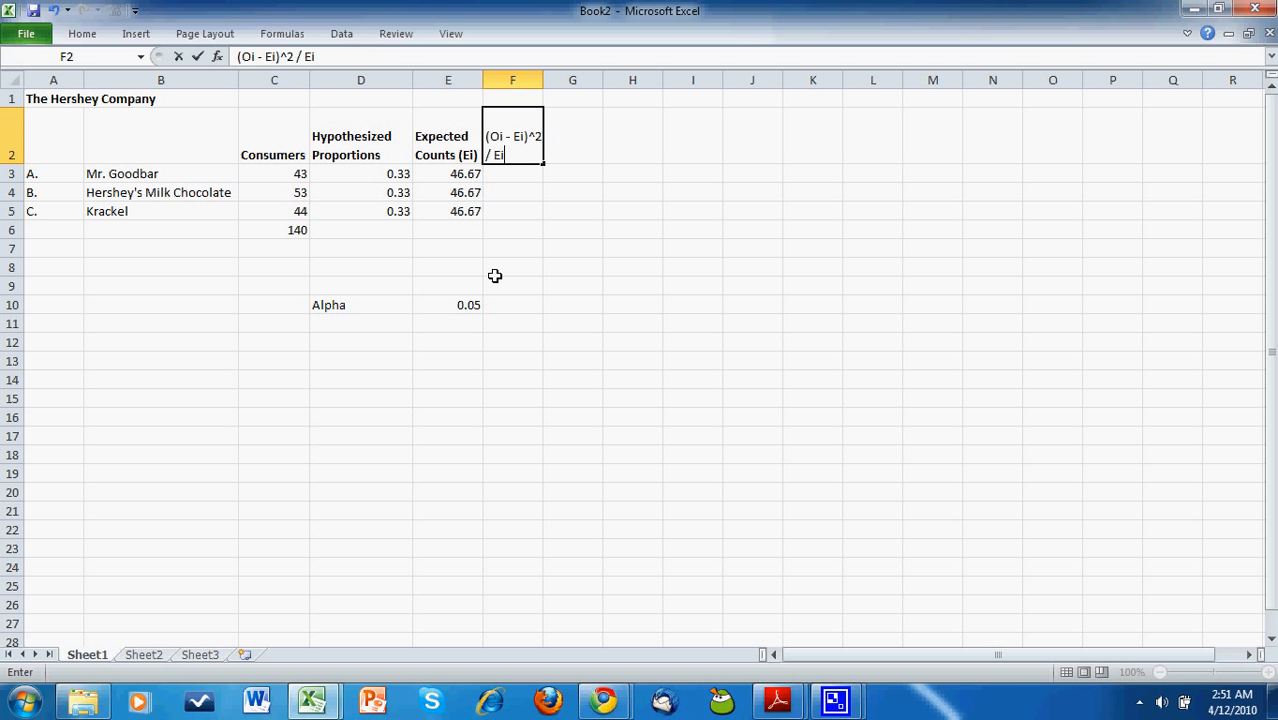
key(Return)
key(Up)
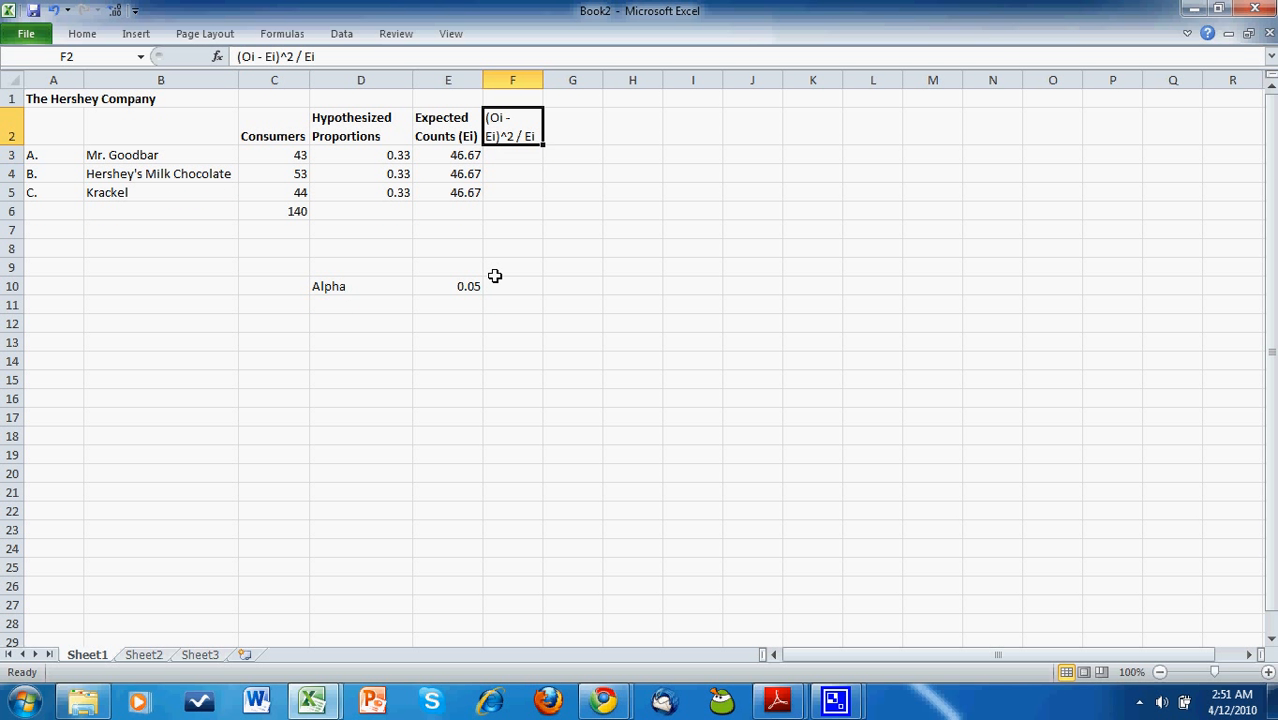
mouse_move(540, 78)
mouse_down()
mouse_move(521, 78)
mouse_move(554, 78)
mouse_up()
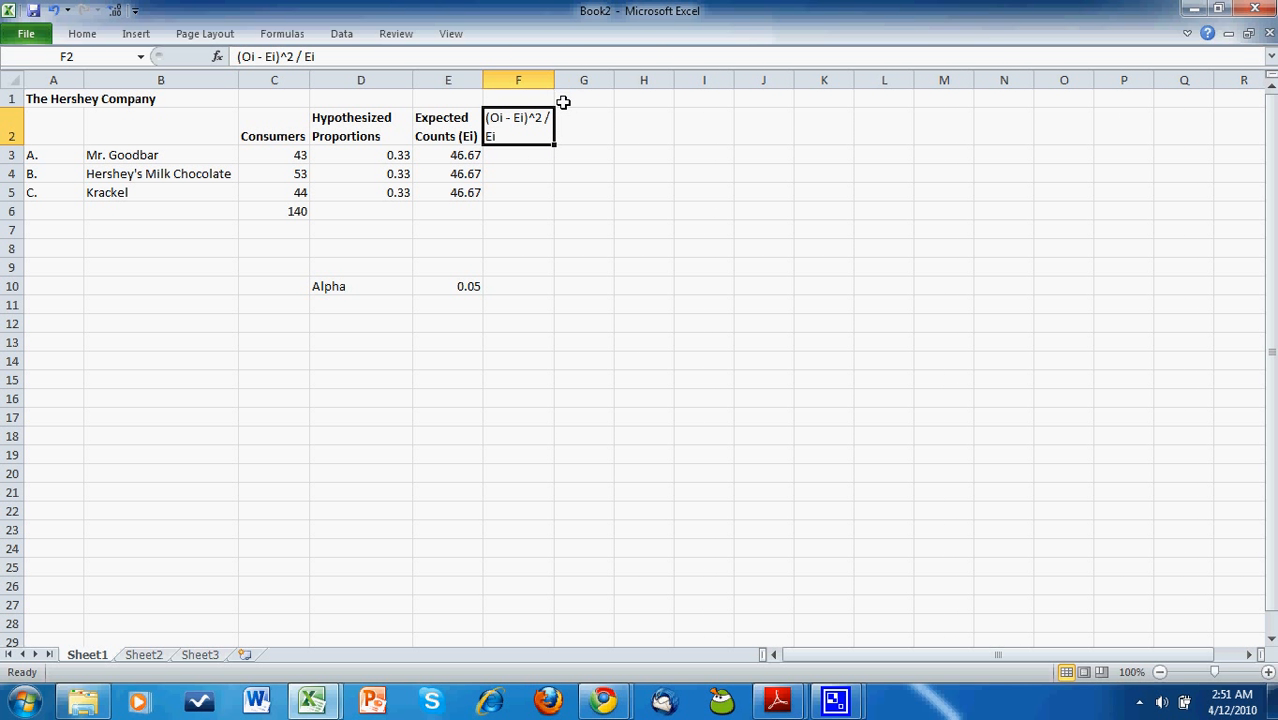
click(531, 153)
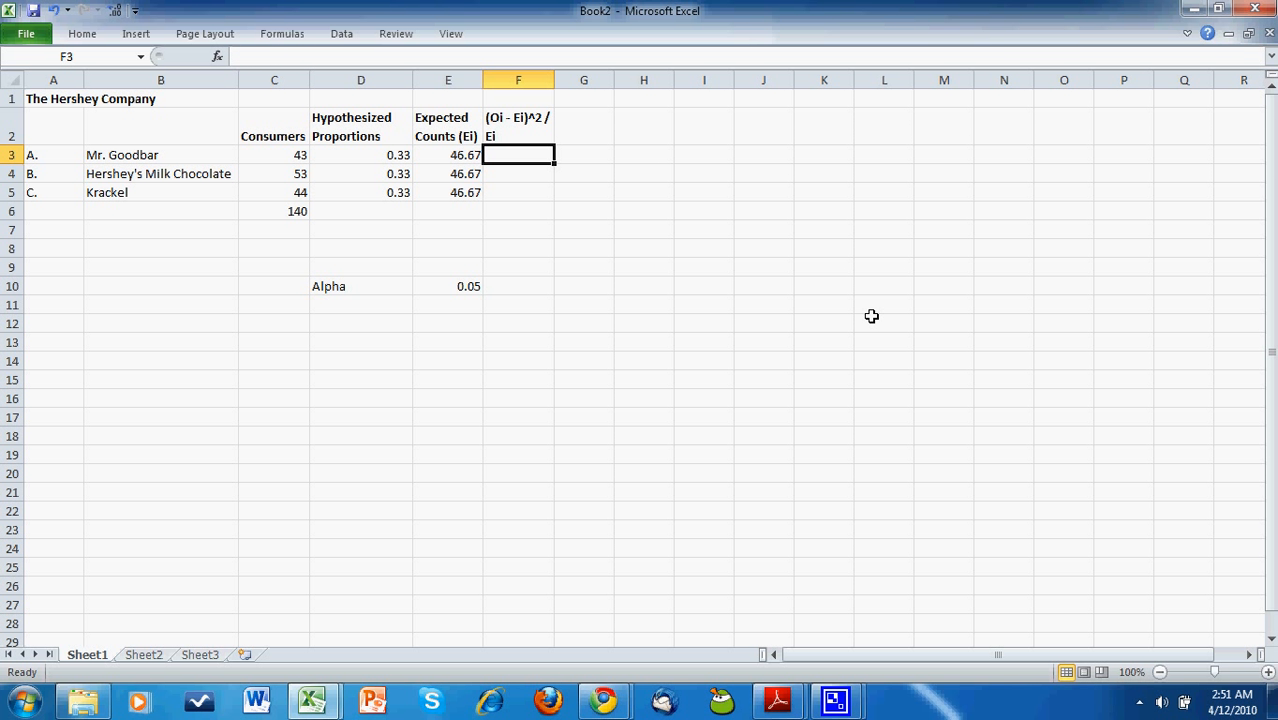
text(=()
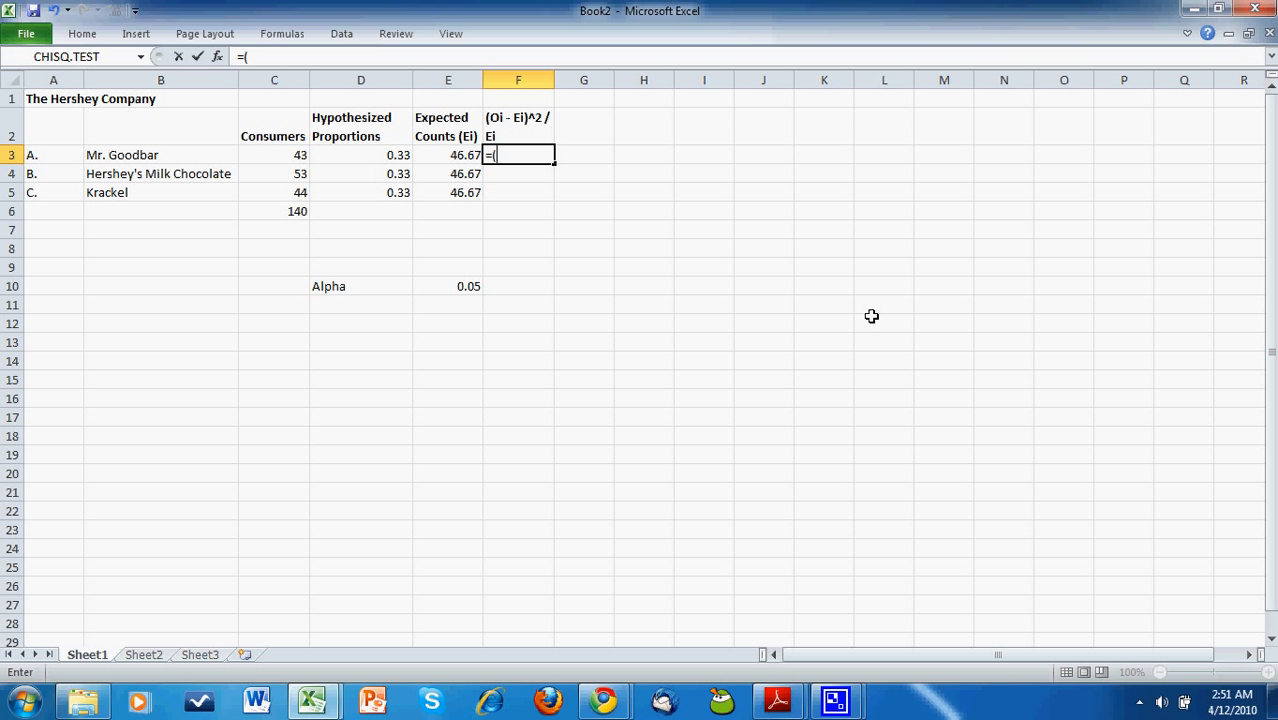
key(Escape)
- Replace the "Consumers" header in C2 with "Observed Counts (Oi)"
key(Up)
key(Left)
key(Left)
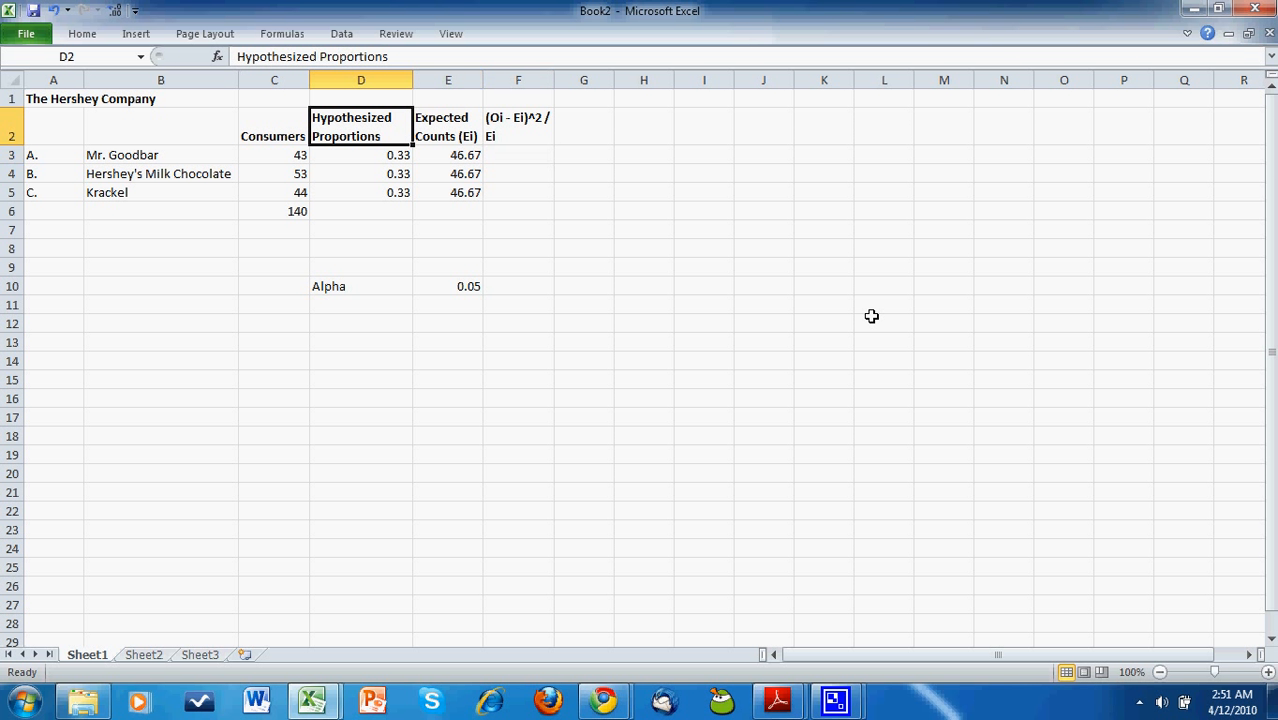
key(Left)
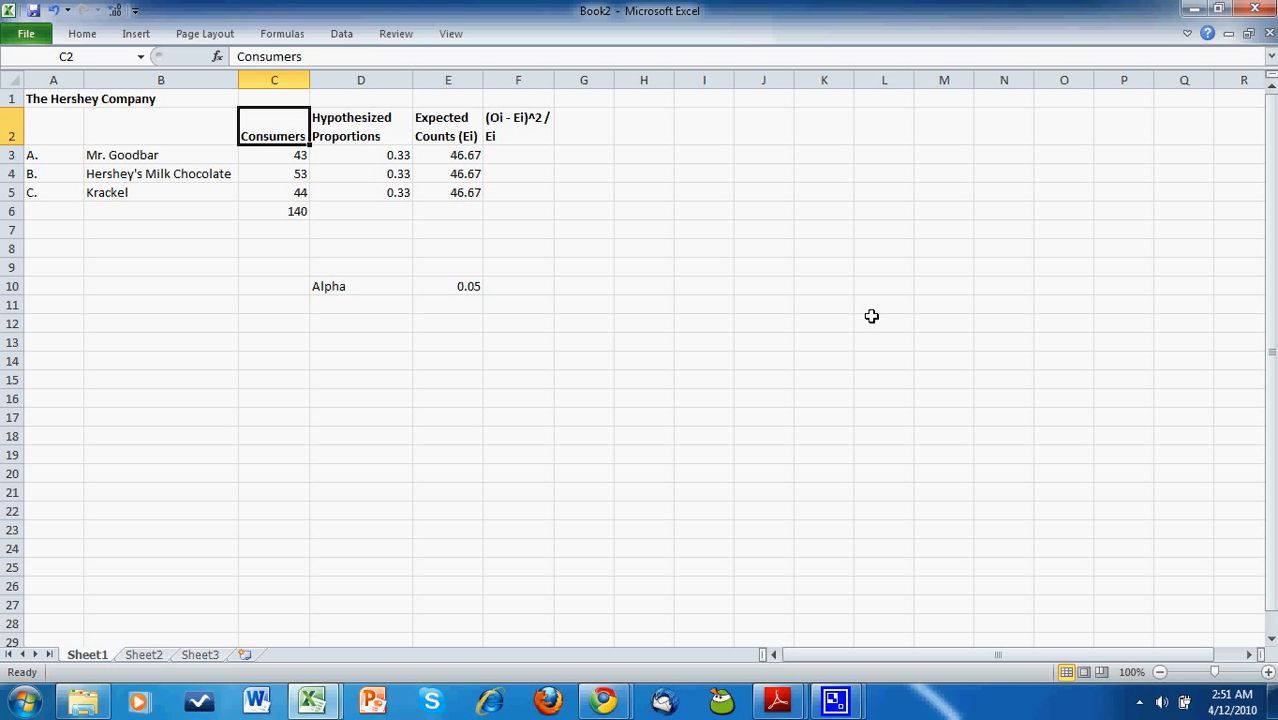
text(Obser)
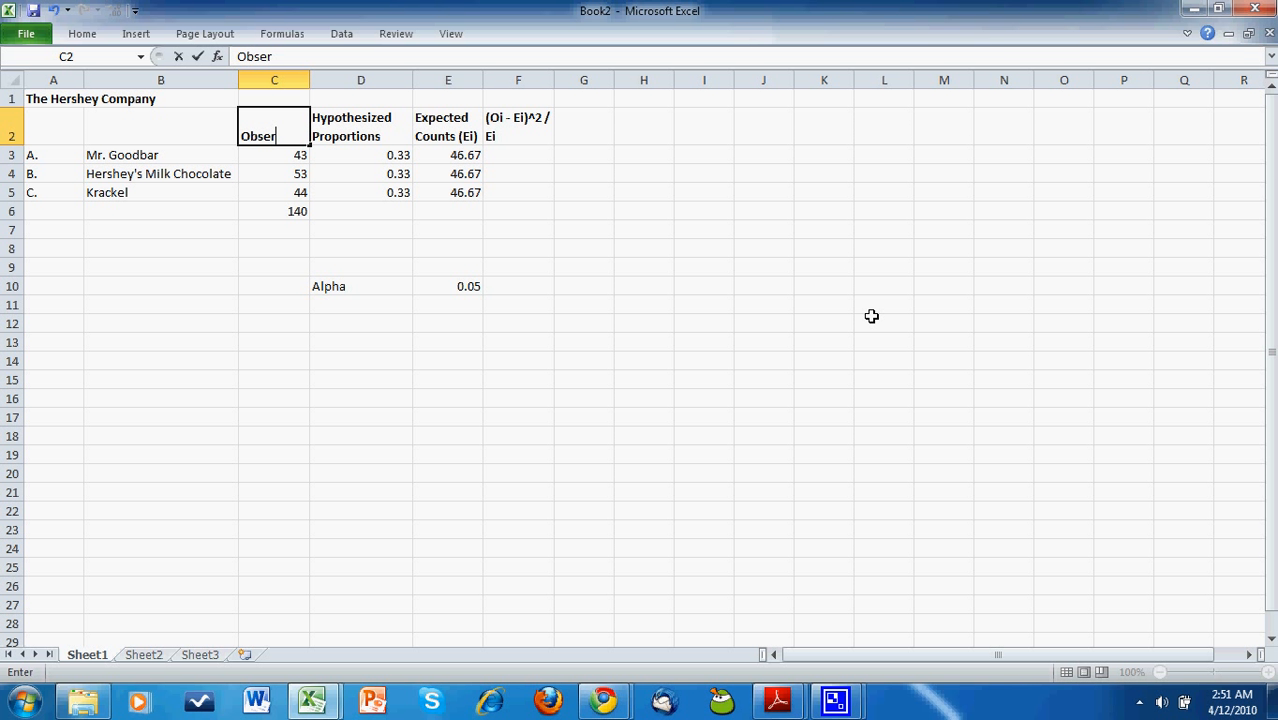
text(ved Counts ()
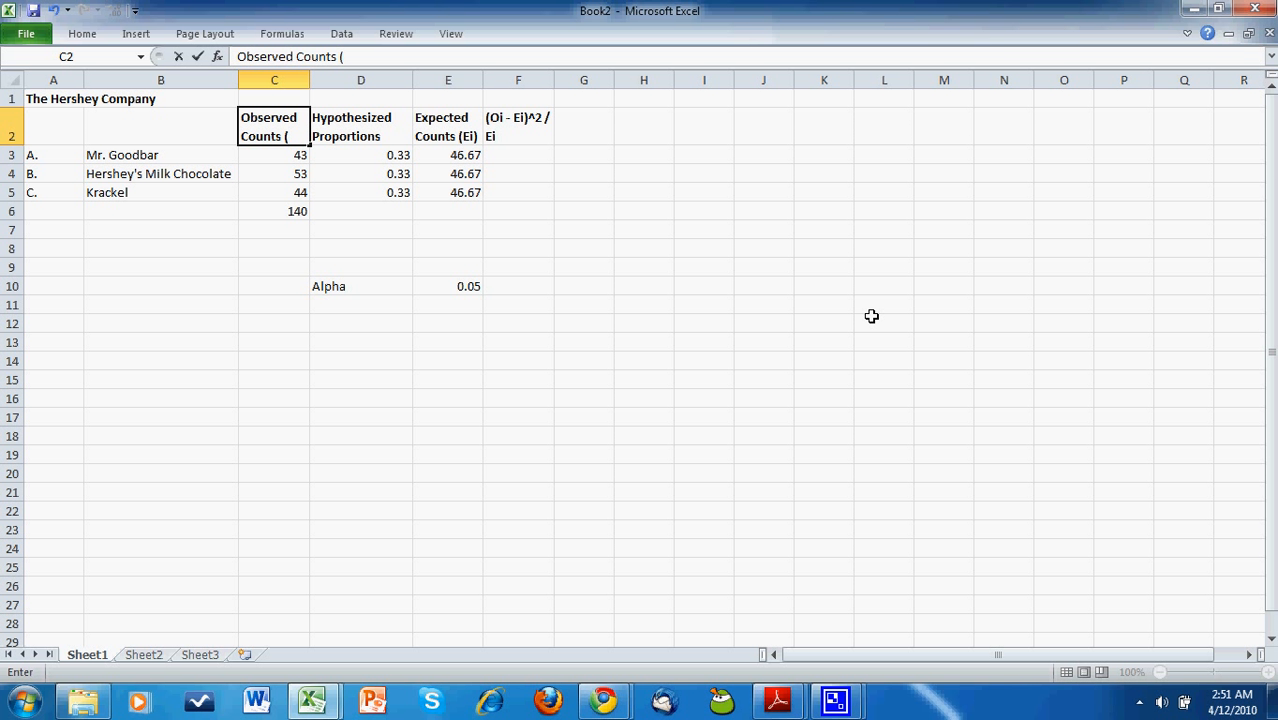
text(Oi))
key(Return)
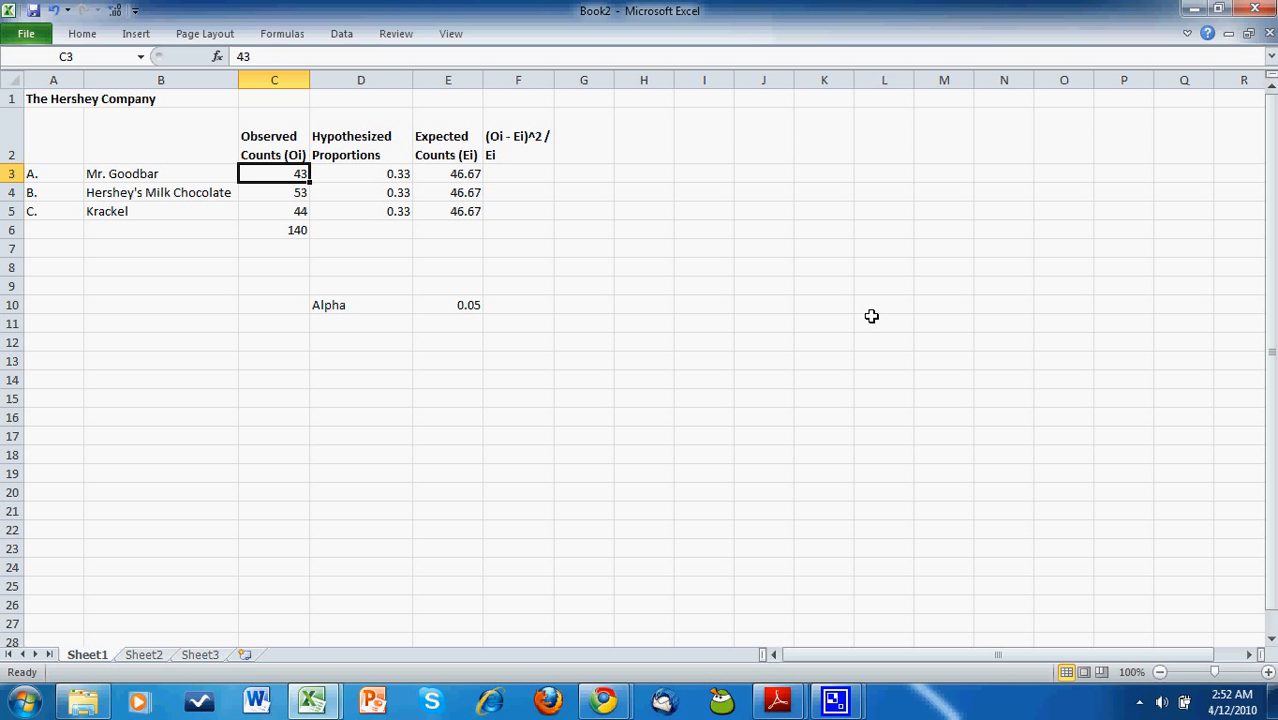
- Enter the formula =(C3-E3)^2/E3 in F3 for Mr. Goodbar's chi-square term
key(Right)
key(Right)
key(Down)
key(Up)
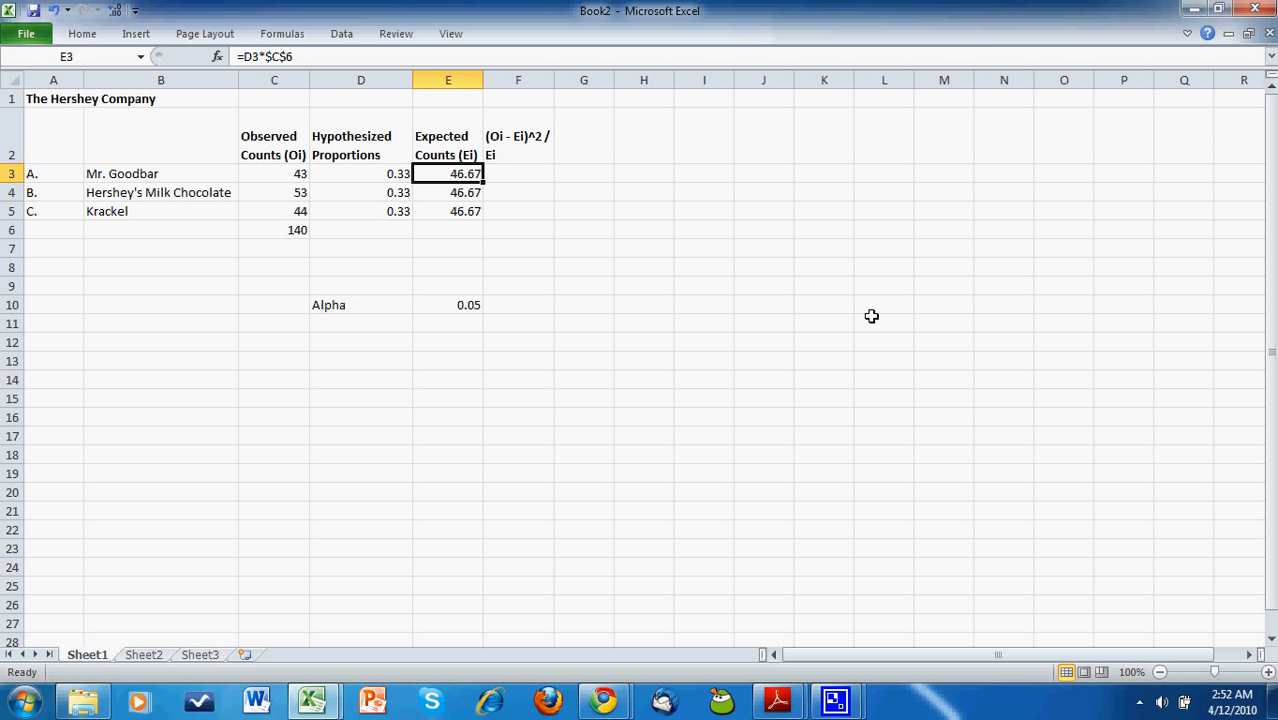
key(Right)
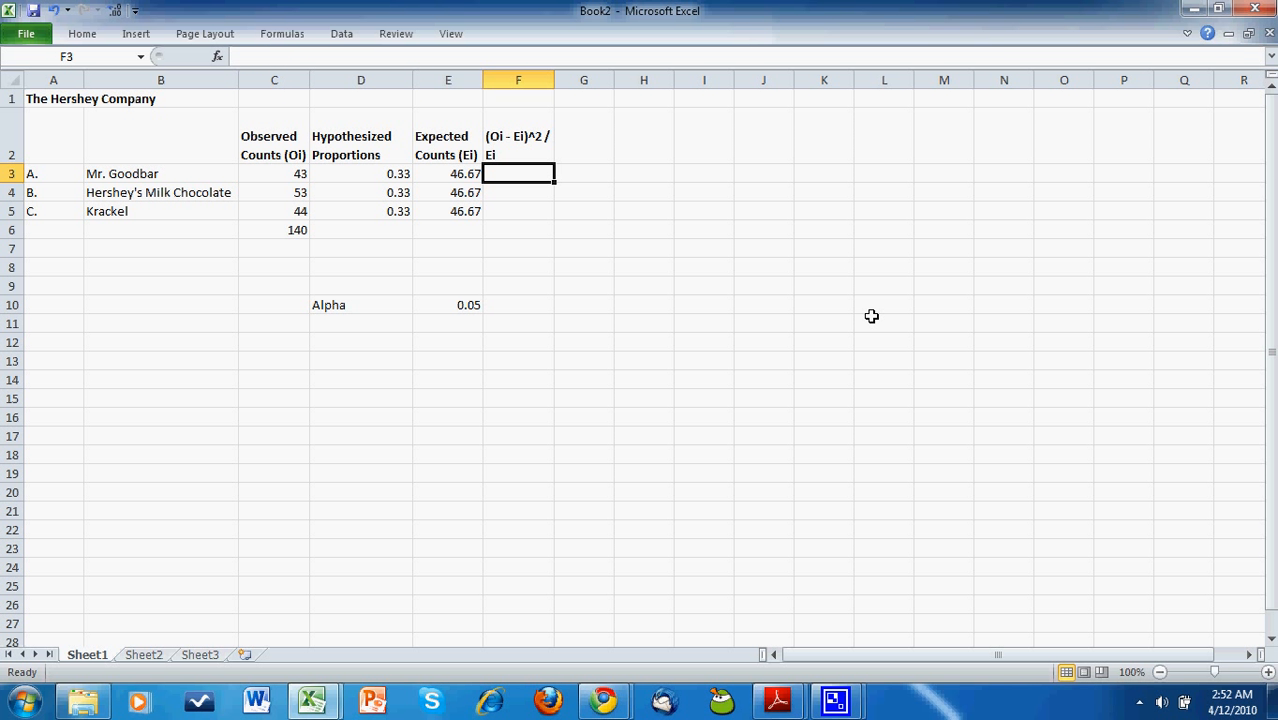
text(=()
key(Left)
key(Left)
key(Left)
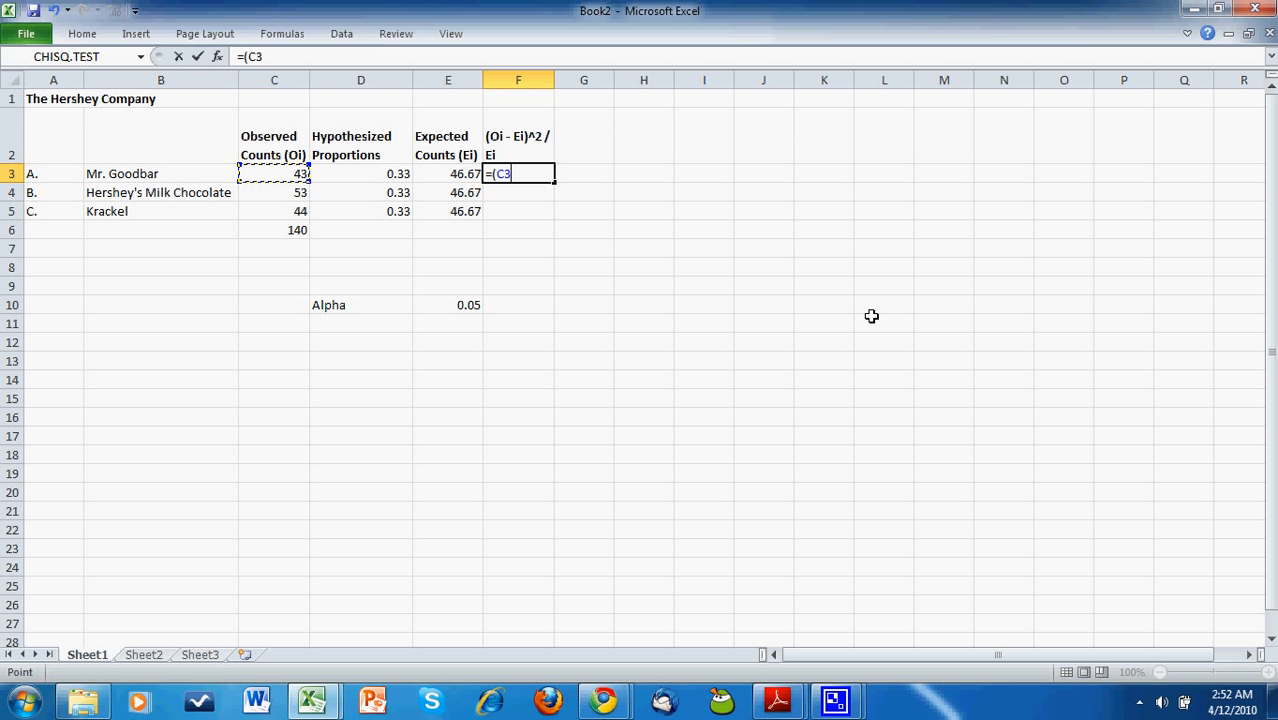
text(-)
key(Left)
text()^&)
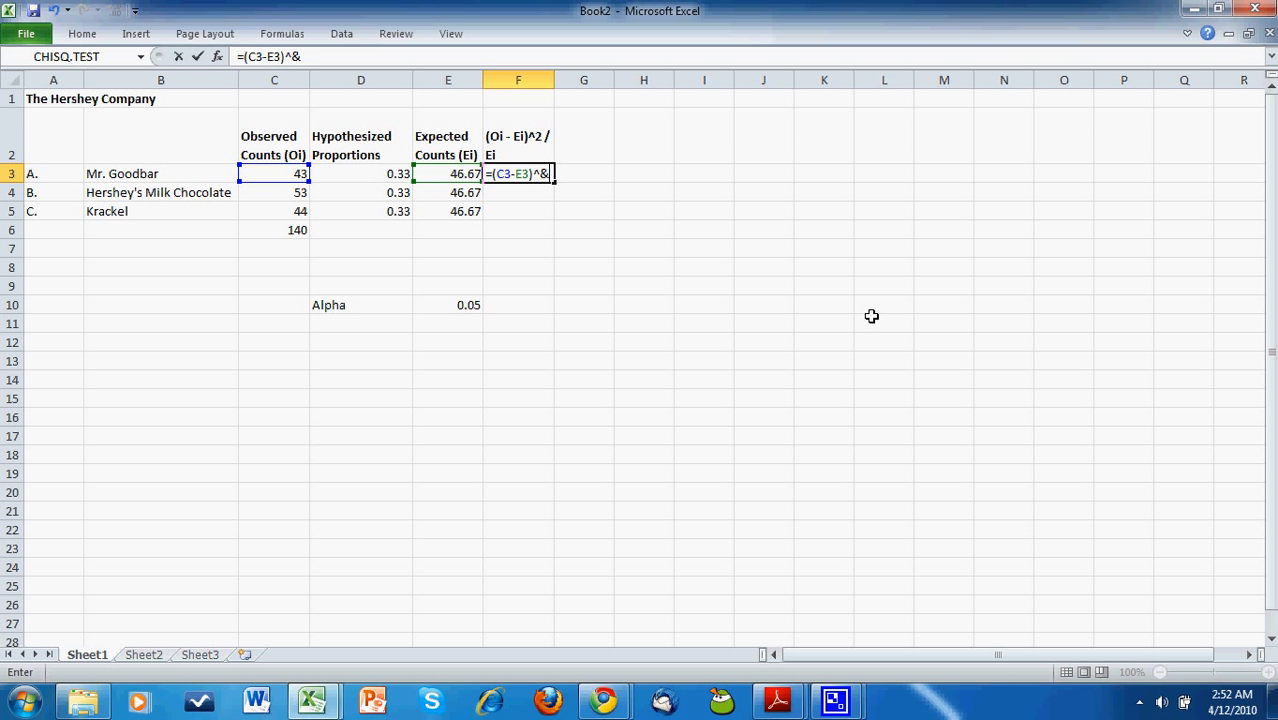
key(BackSpace)
text(2/)
key(Left)
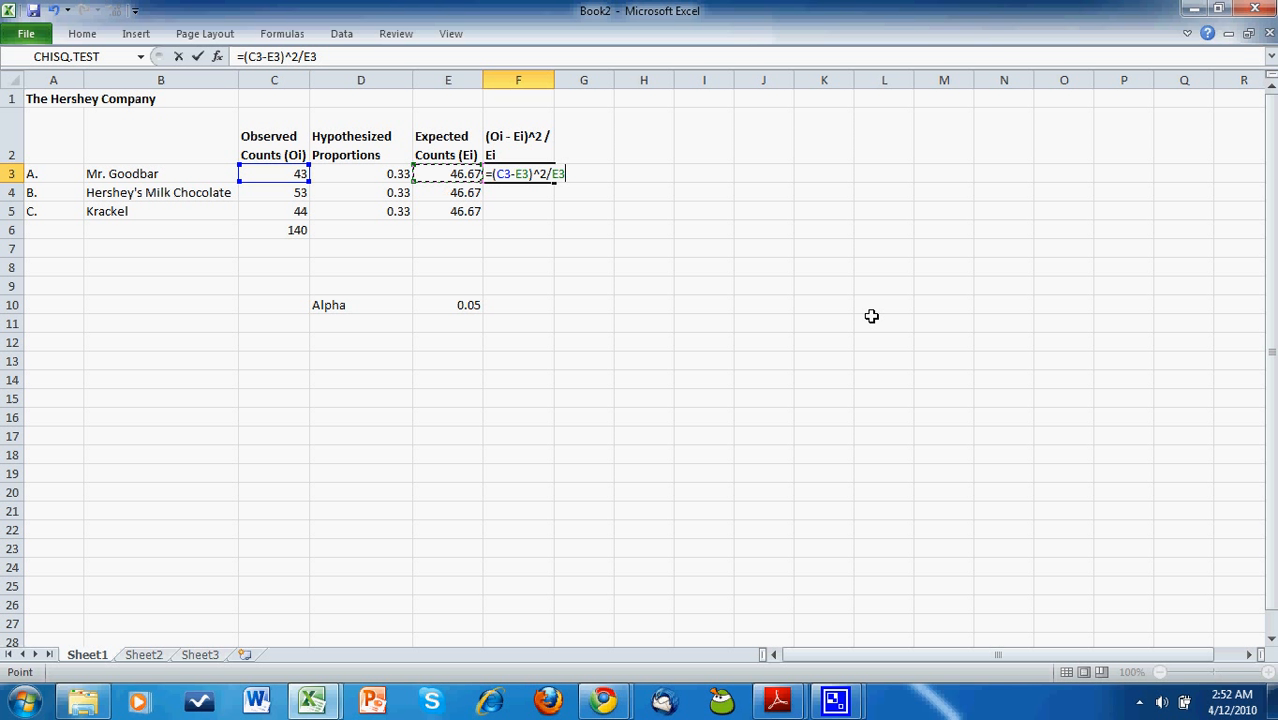
key(Return)
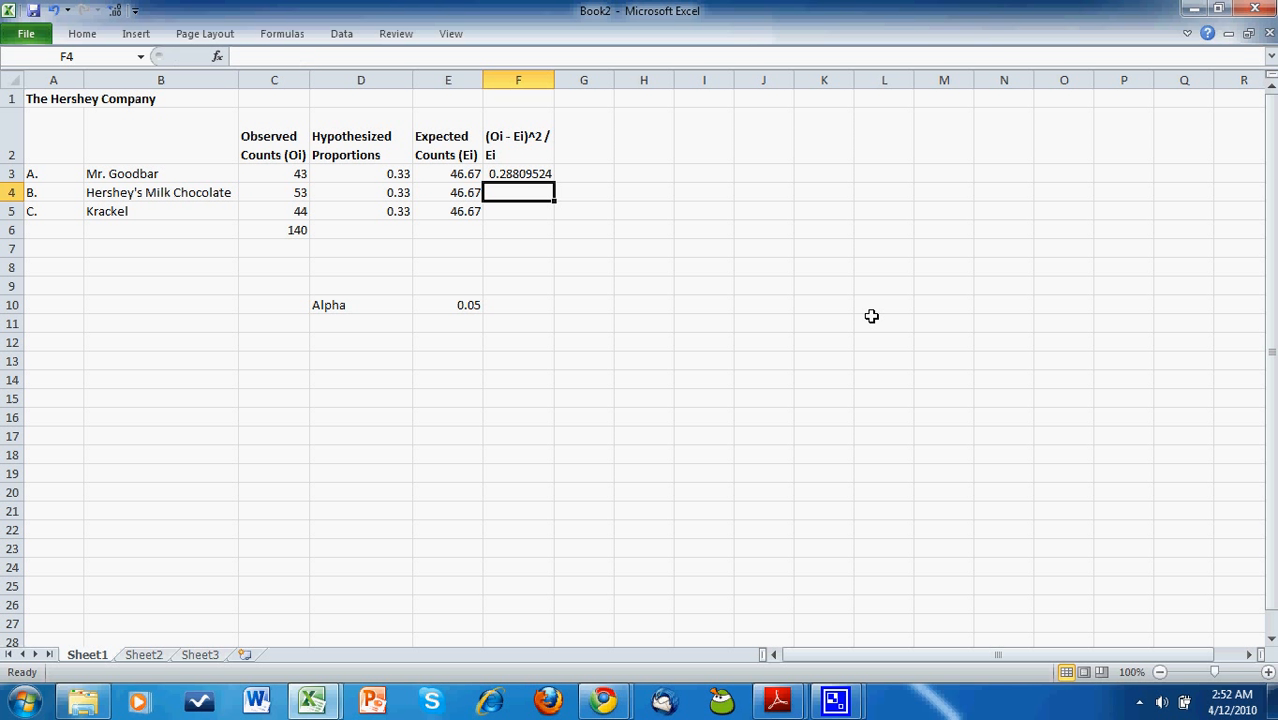
- Format F3 as Number with three decimal places
key(Up)
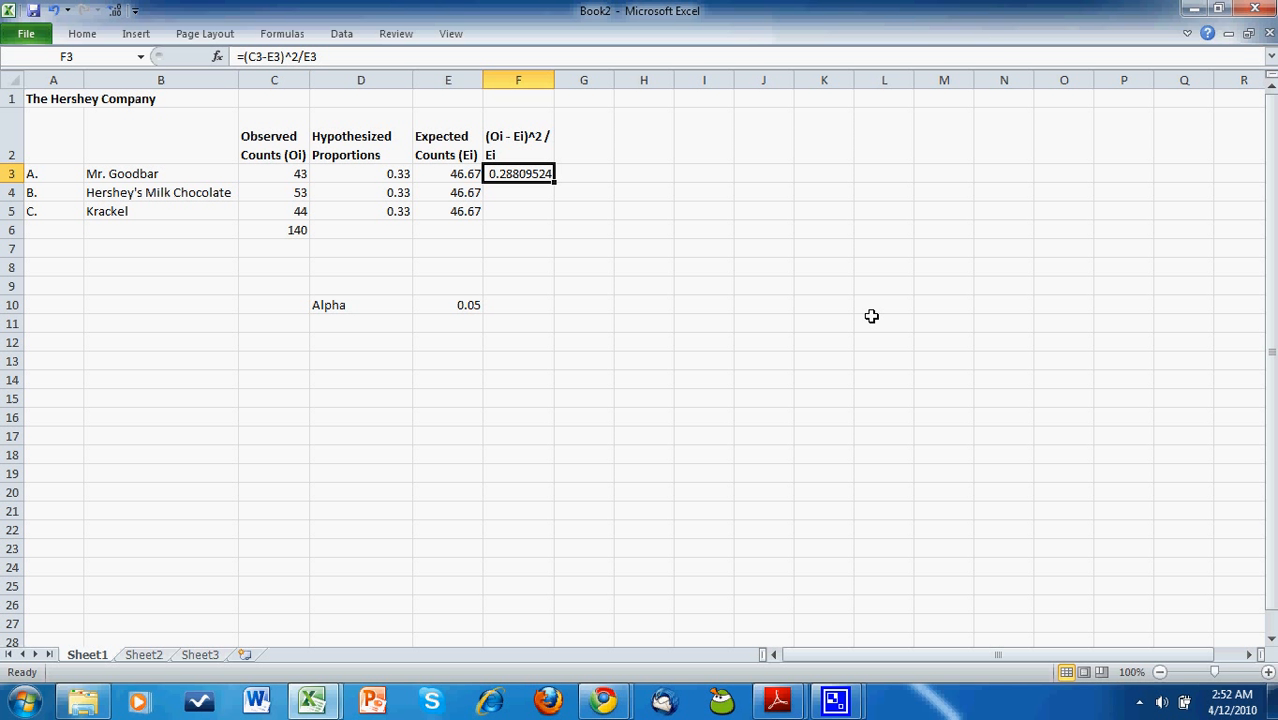
key(ctrl+1)
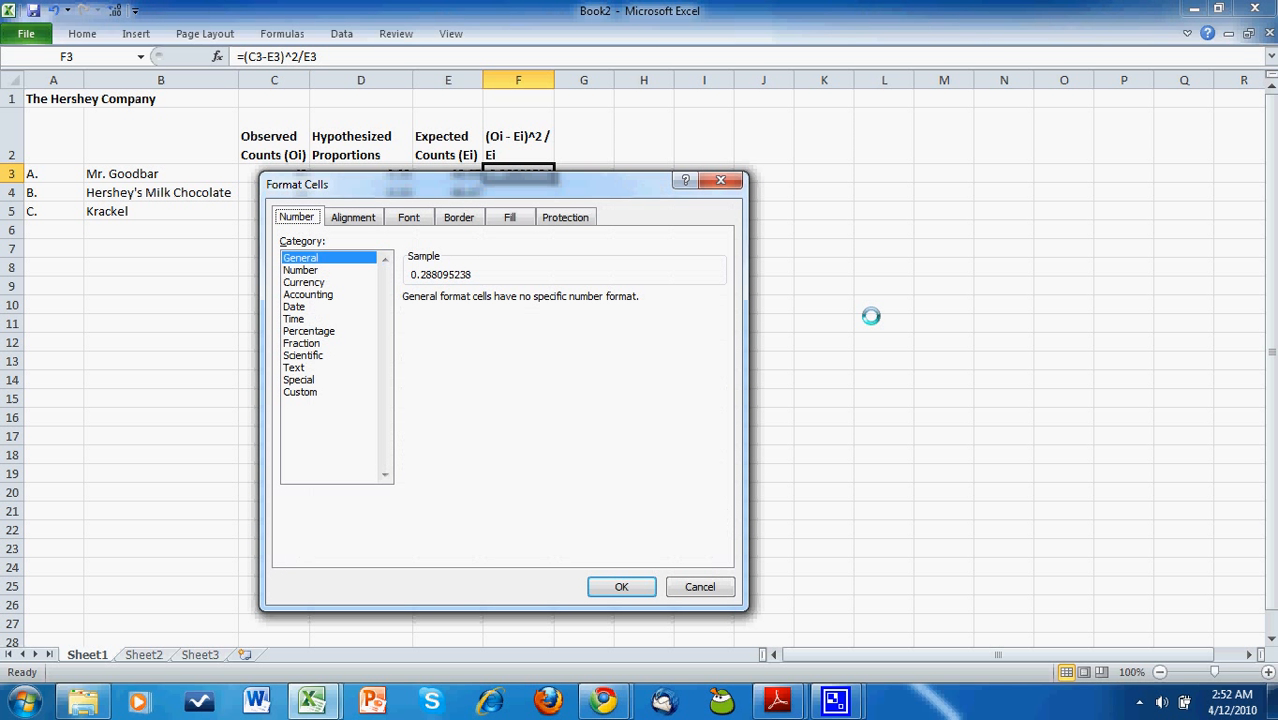
key(Tab)
key(shift+Tab)
key(Tab)
key(Down)
key(Tab)
text(3)
key(Return)
- Copy the chi-square term formula from F3 down through F5
key(ctrl+c)
key(shift+Down)
key(shift+Down)
key(ctrl+v)
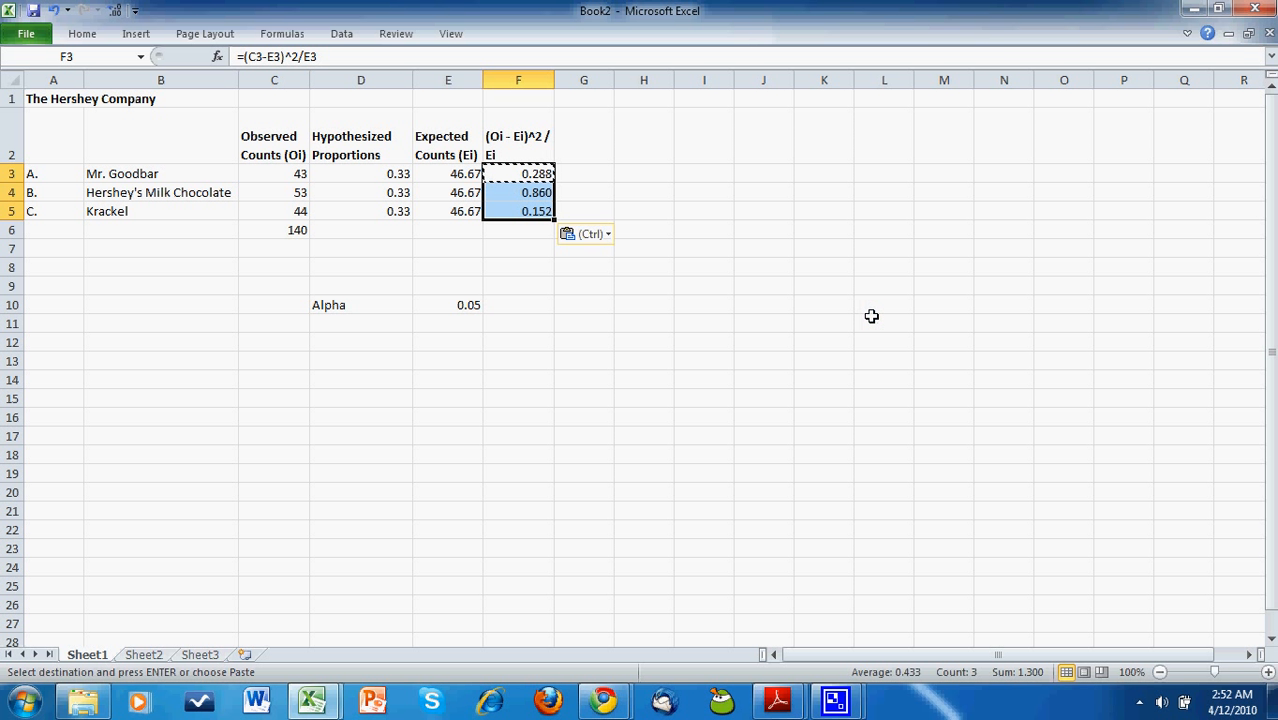
- Total the chi-square terms in F6 with =SUM(F3:F5)
key(Down)
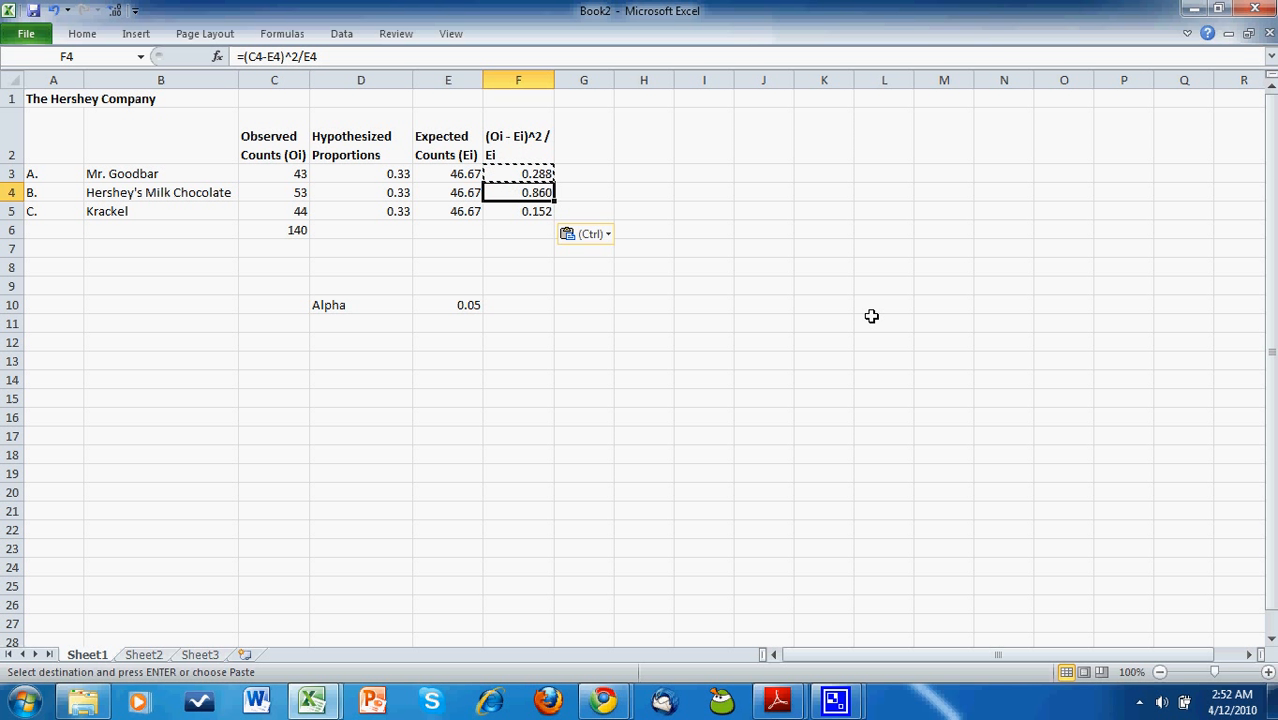
key(Down)
key(Down)
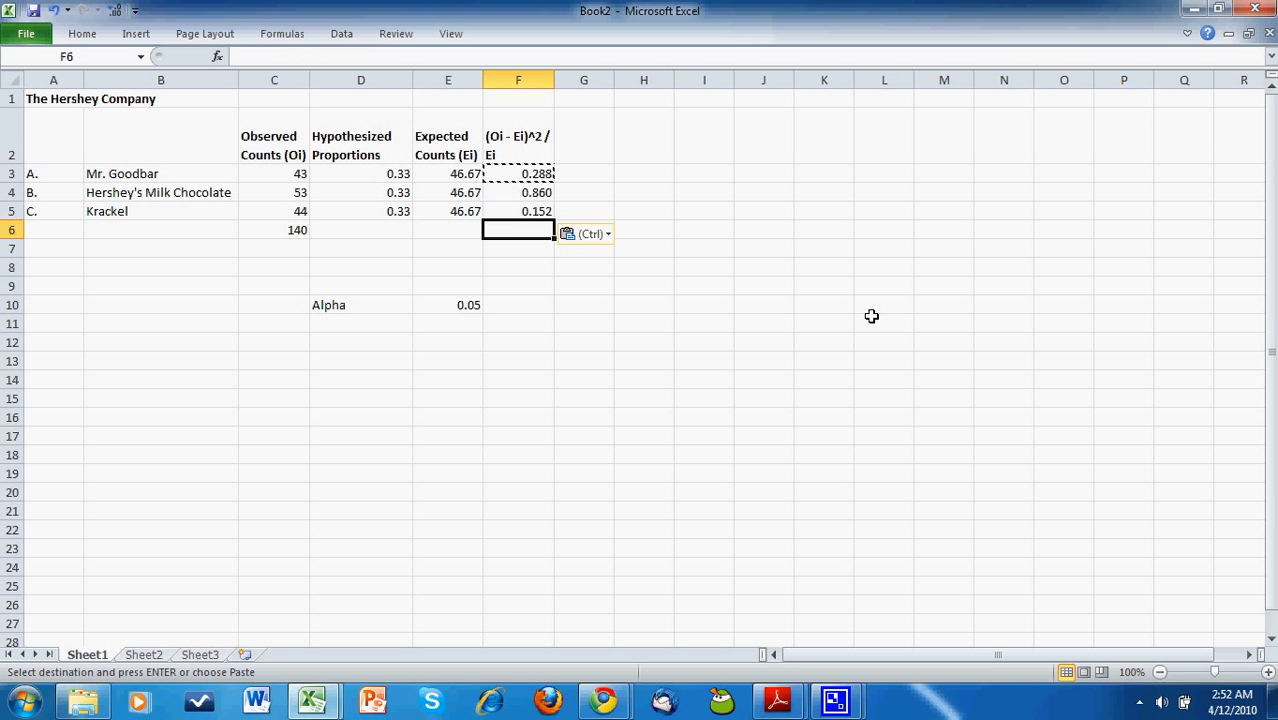
key(Down)
key(ctrl+s)
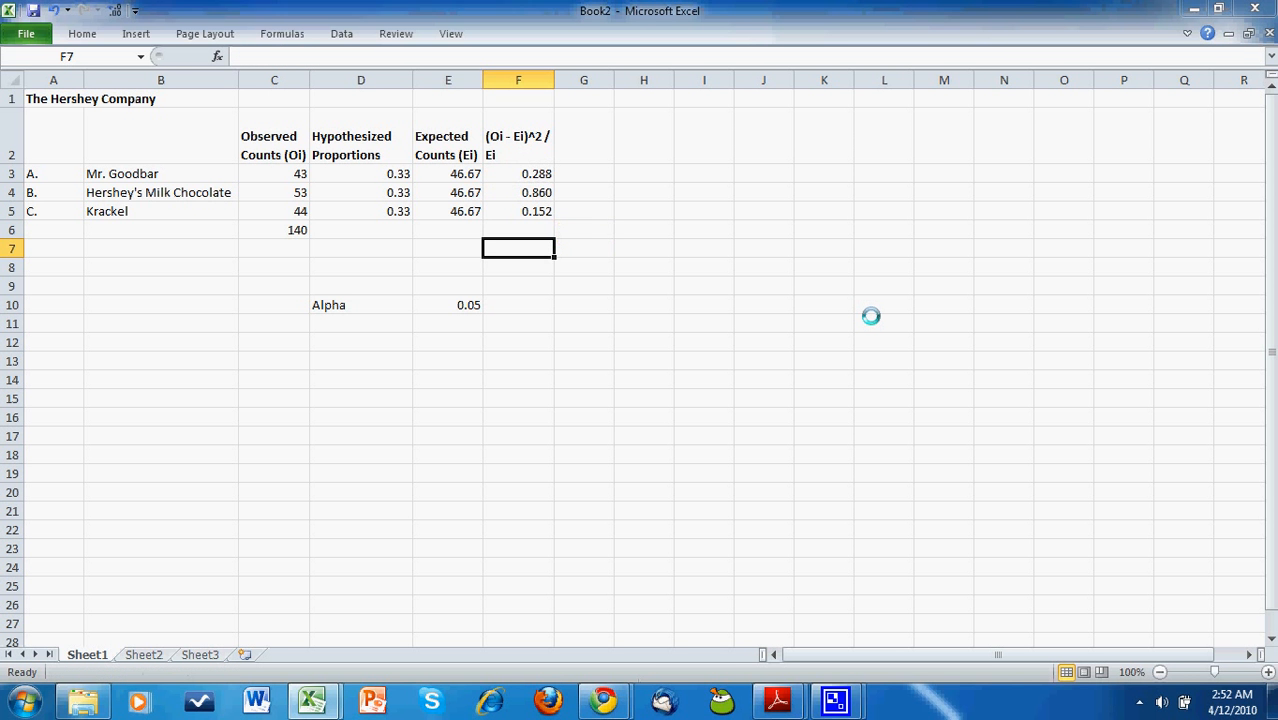
key(Escape)
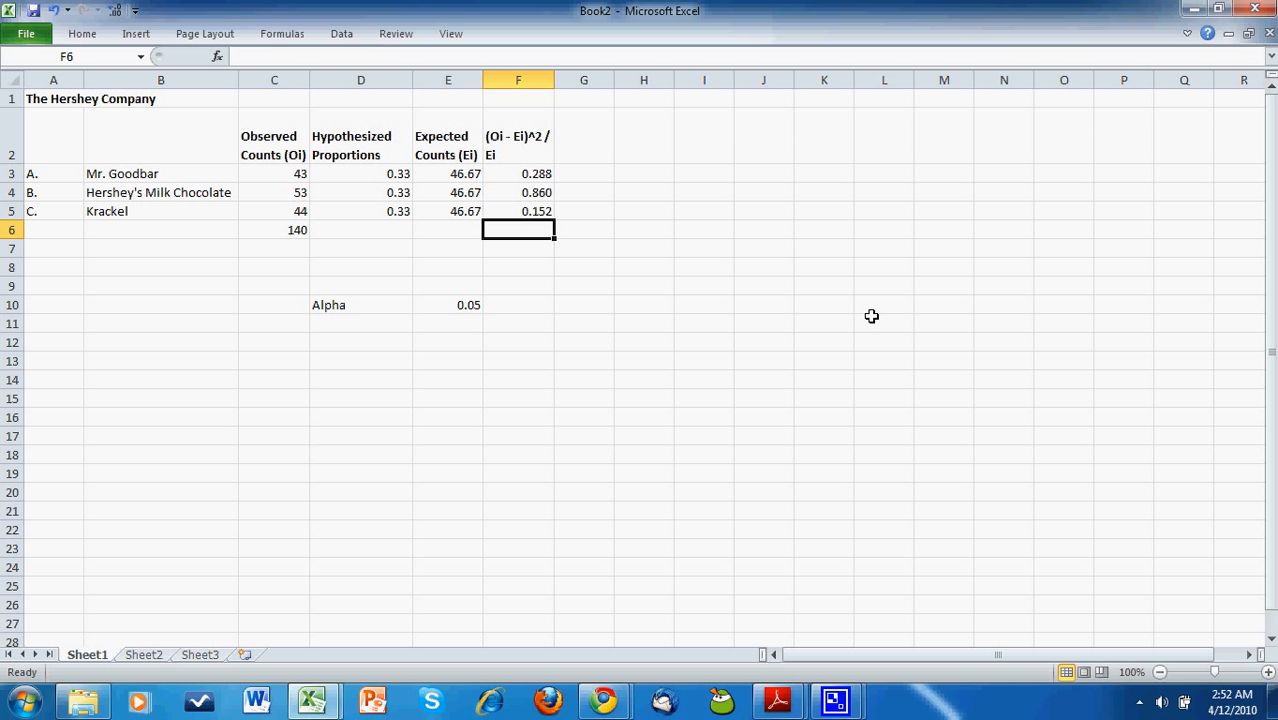
key(alt+equal)
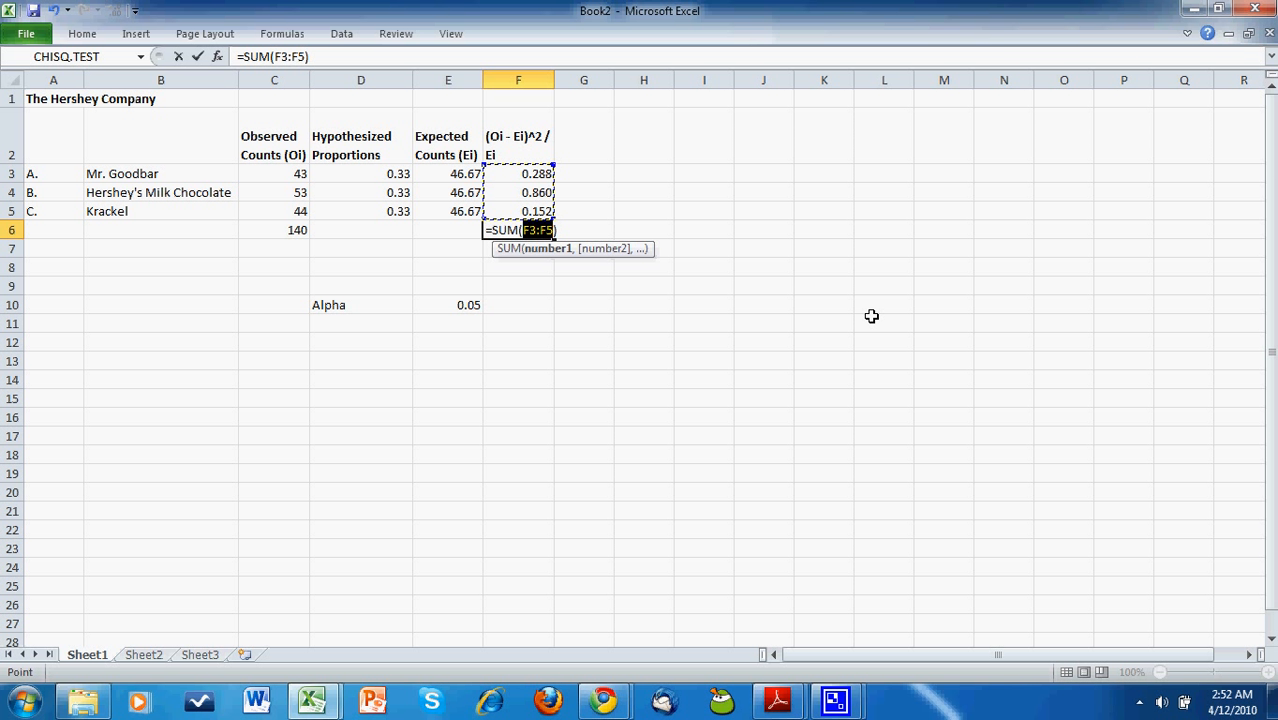
key(Return)
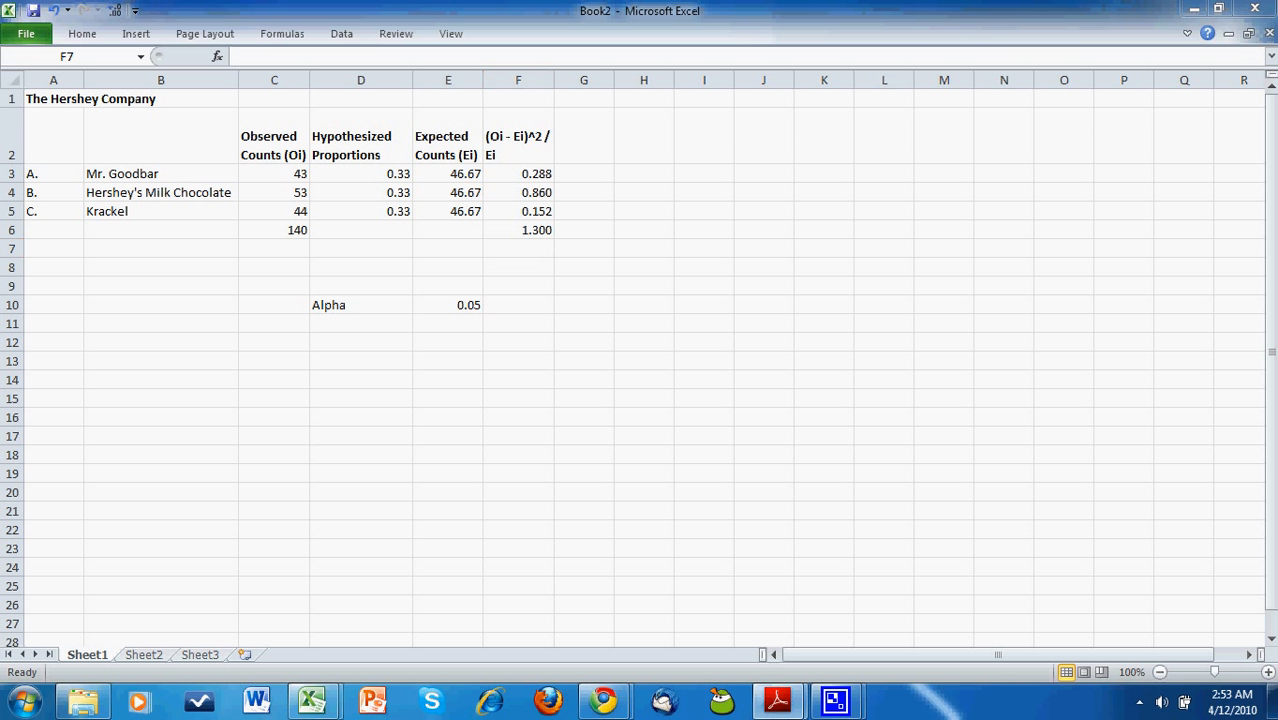
- Enter the label "T.S." in E6 and the label "Total" in B6
click(448, 230)
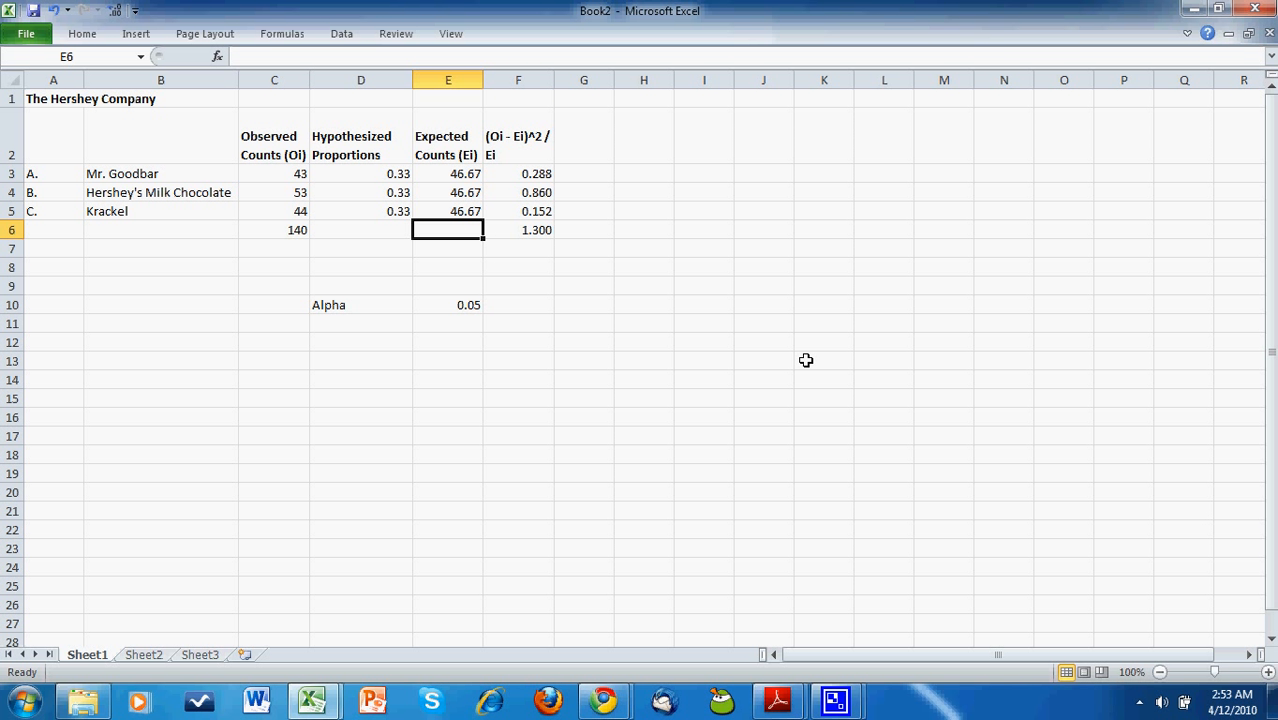
text(T.S.)
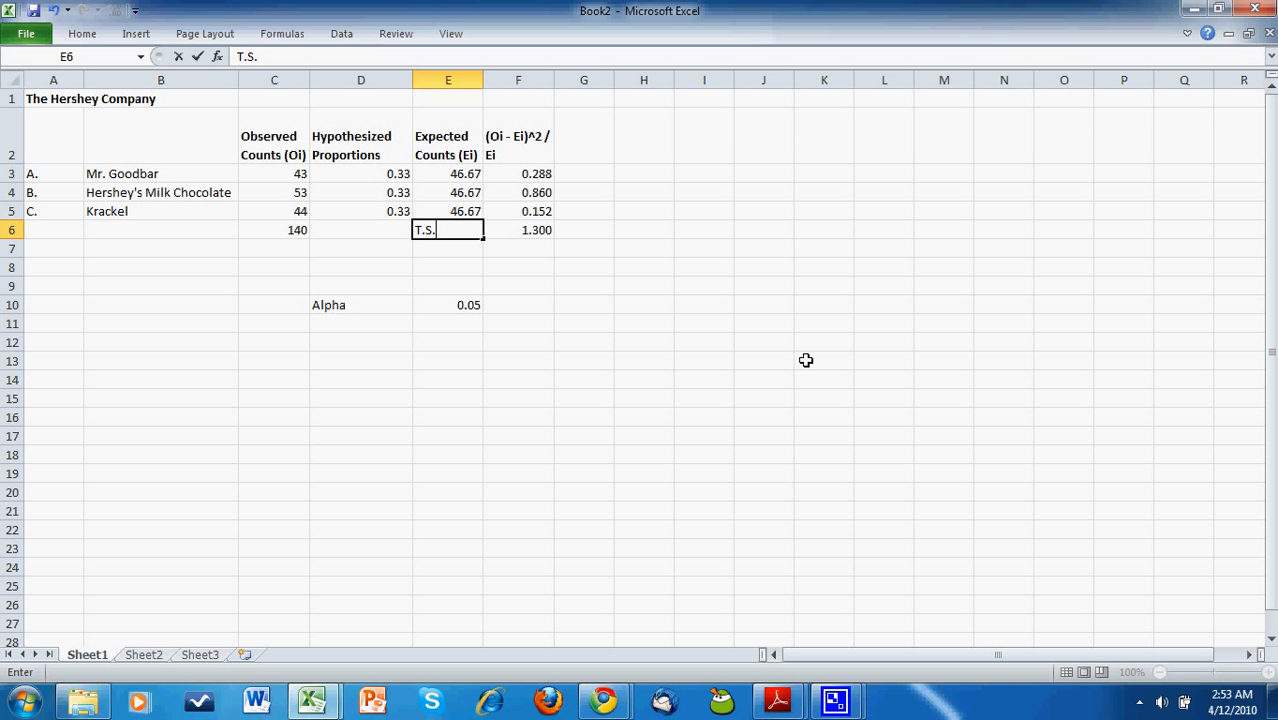
key(Return)
key(Up)
key(Left)
key(Left)
key(Left)
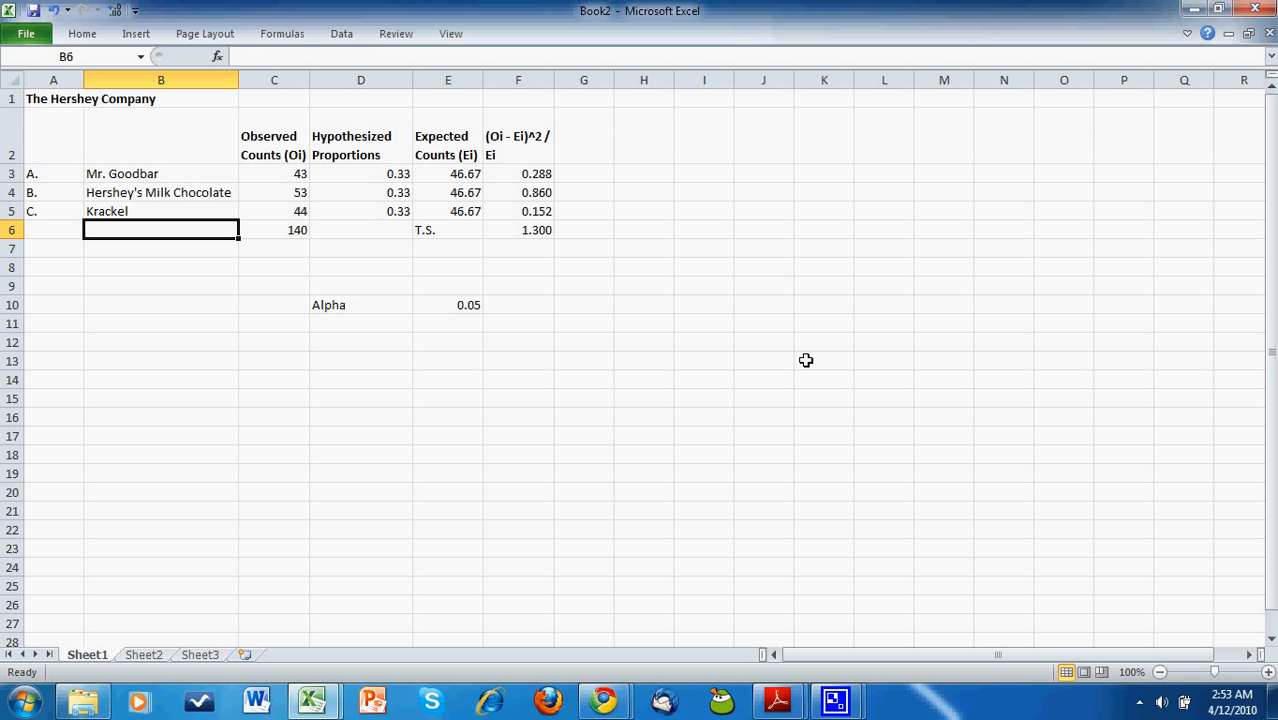
text(Total)
key(Tab)
- Make the "Total" label in B6 and the "T.S." label in E6 bold
key(Left)
key(ctrl+b)
key(Right)
key(Right)
key(Right)
key(ctrl+b)
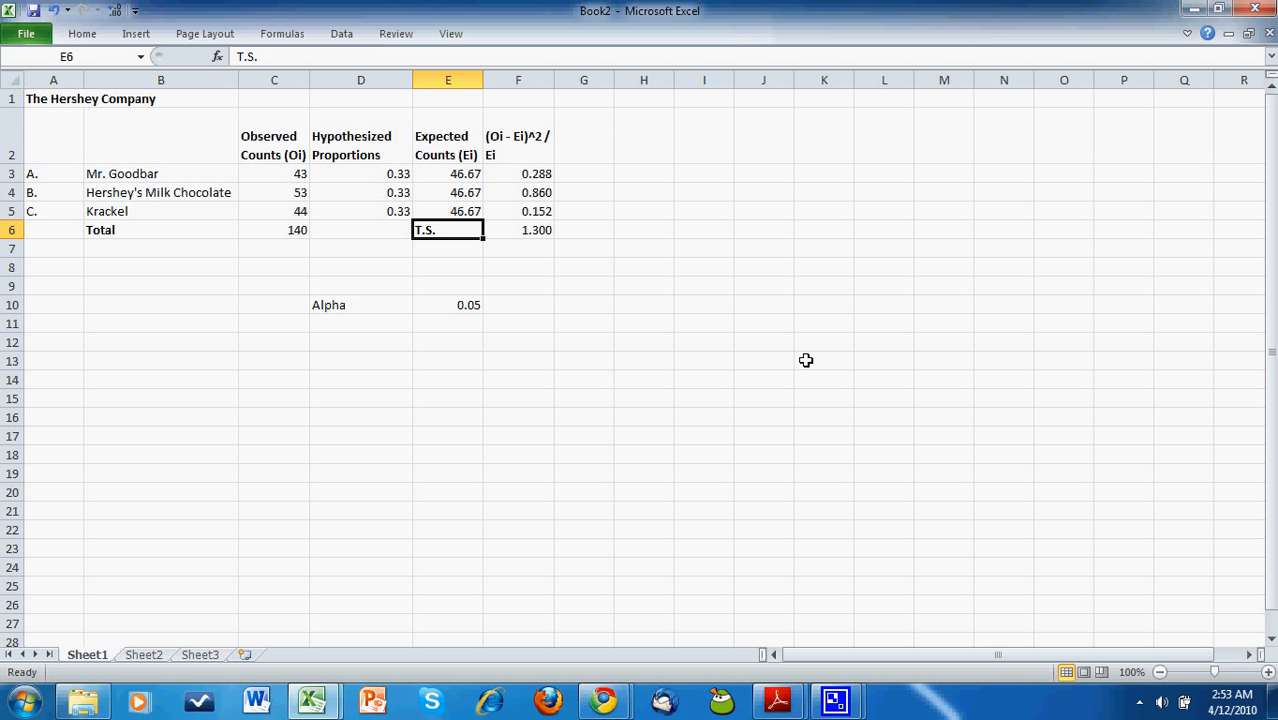
- Switch to the PDF reader to consult its open document, and return to the worksheet
key(alt+Tab)
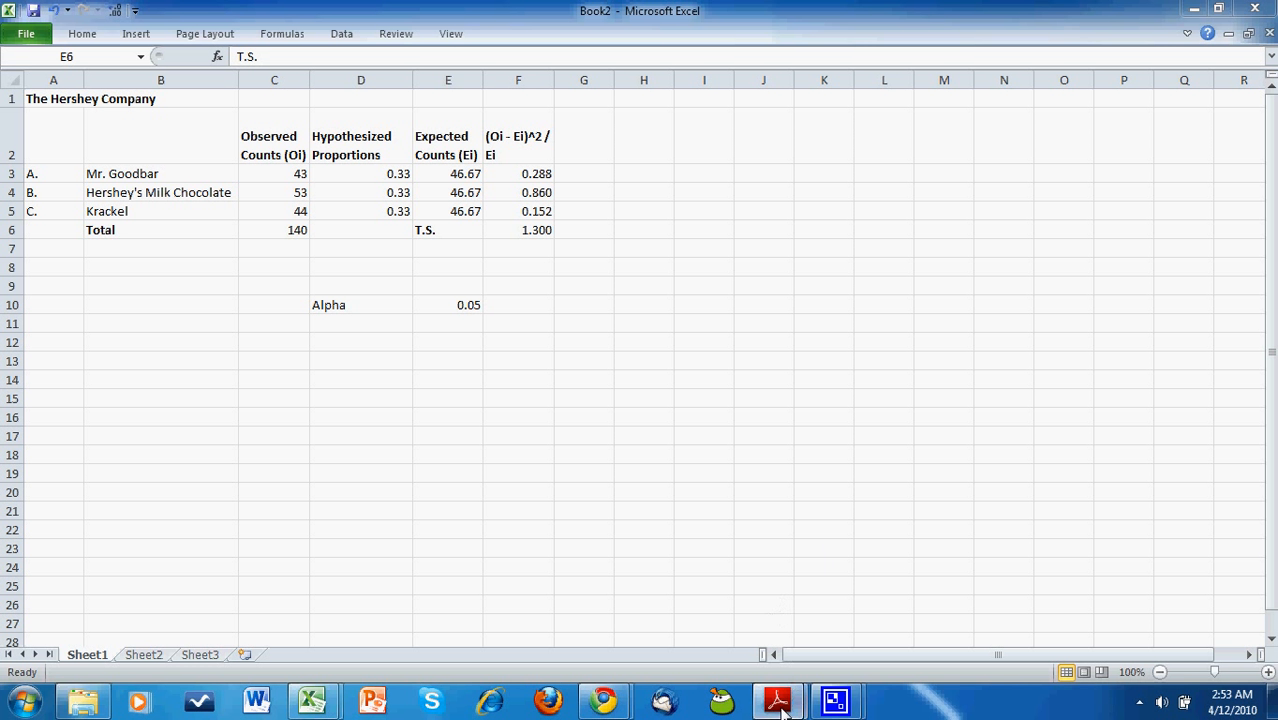
mouse_move(785, 700)
click(862, 610)
mouse_move(778, 700)
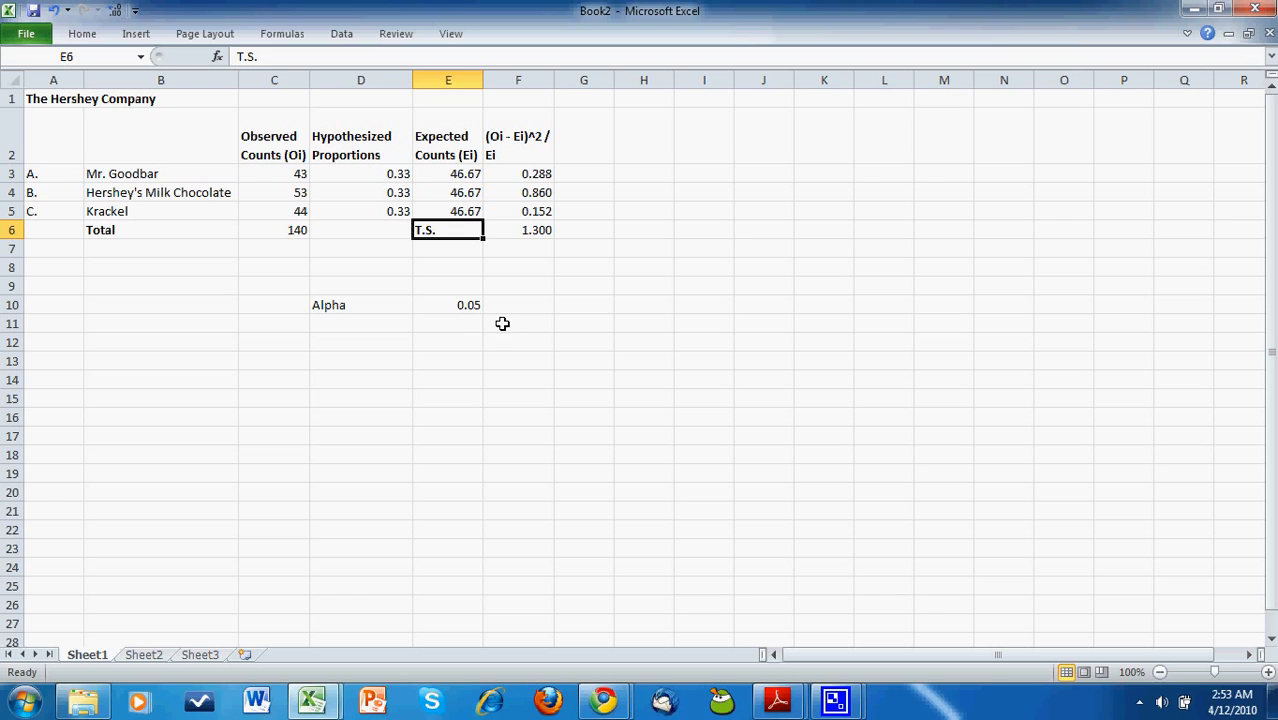
- Enter the label "df" in D8 and the formula =3-1 beside it in E8
click(364, 282)
key(Up)
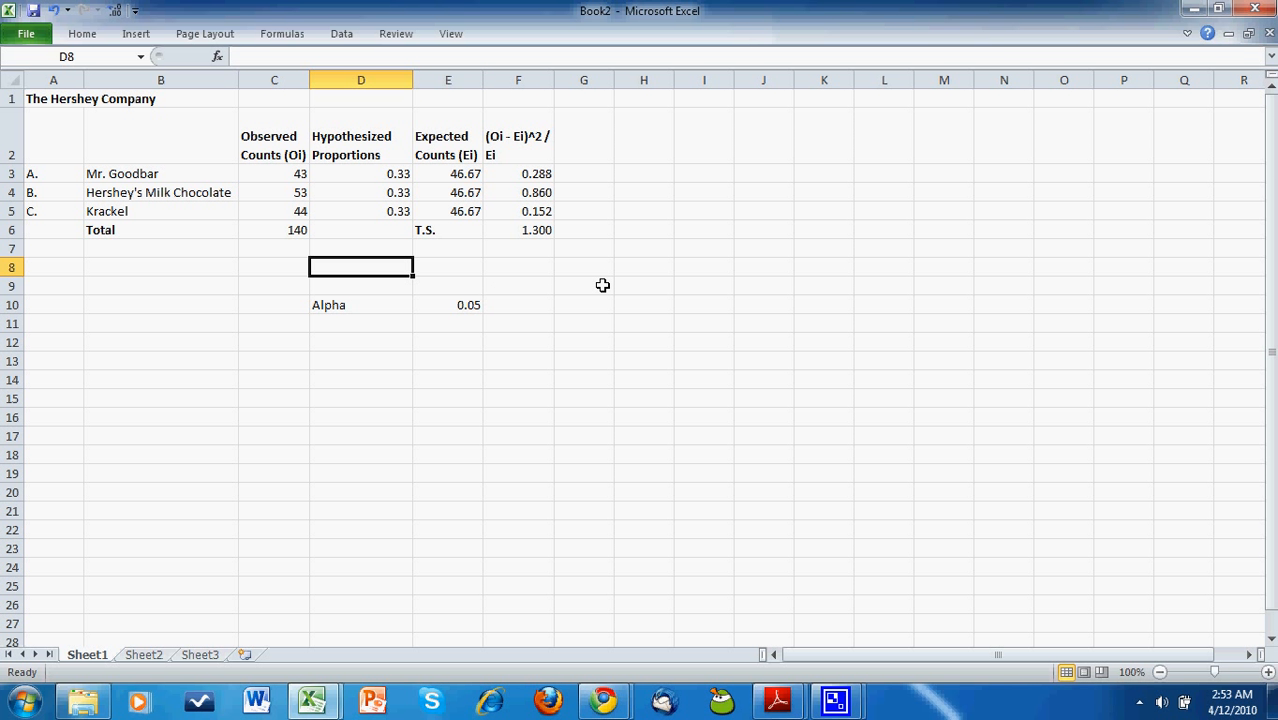
text(k-1)
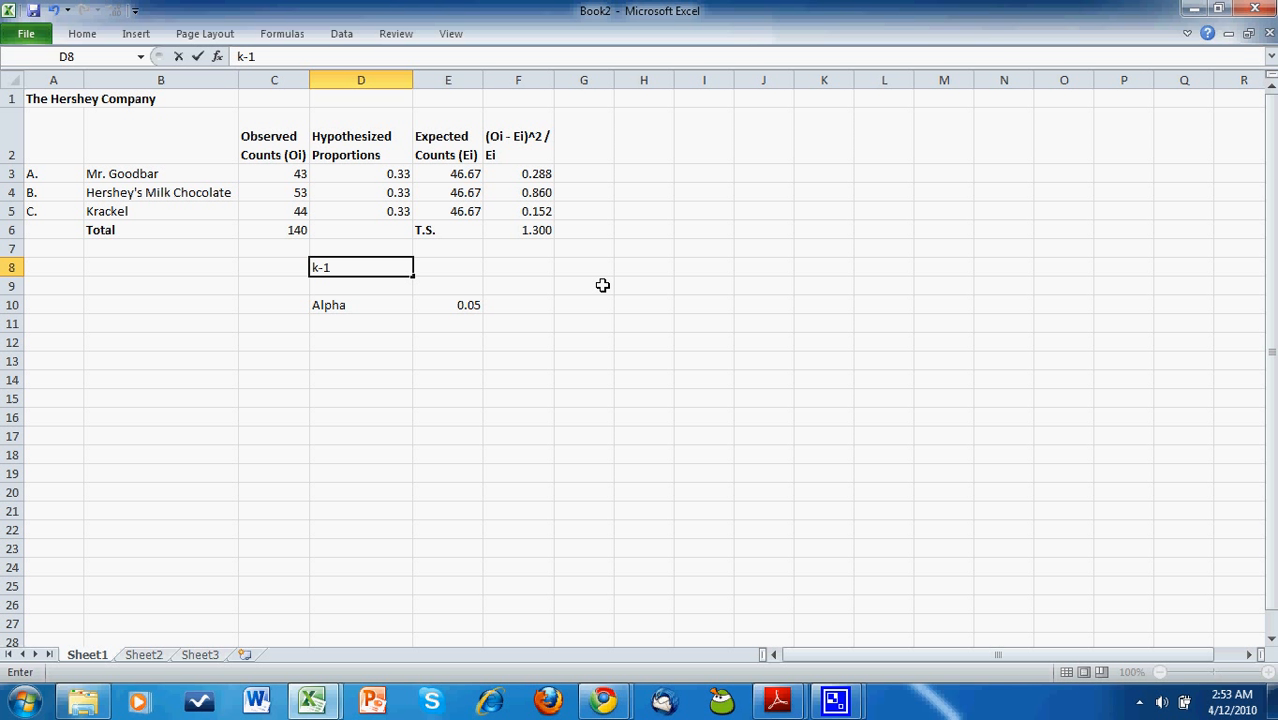
key(BackSpace)
key(BackSpace)
key(BackSpace)
text(df)
key(Tab)
text(=)
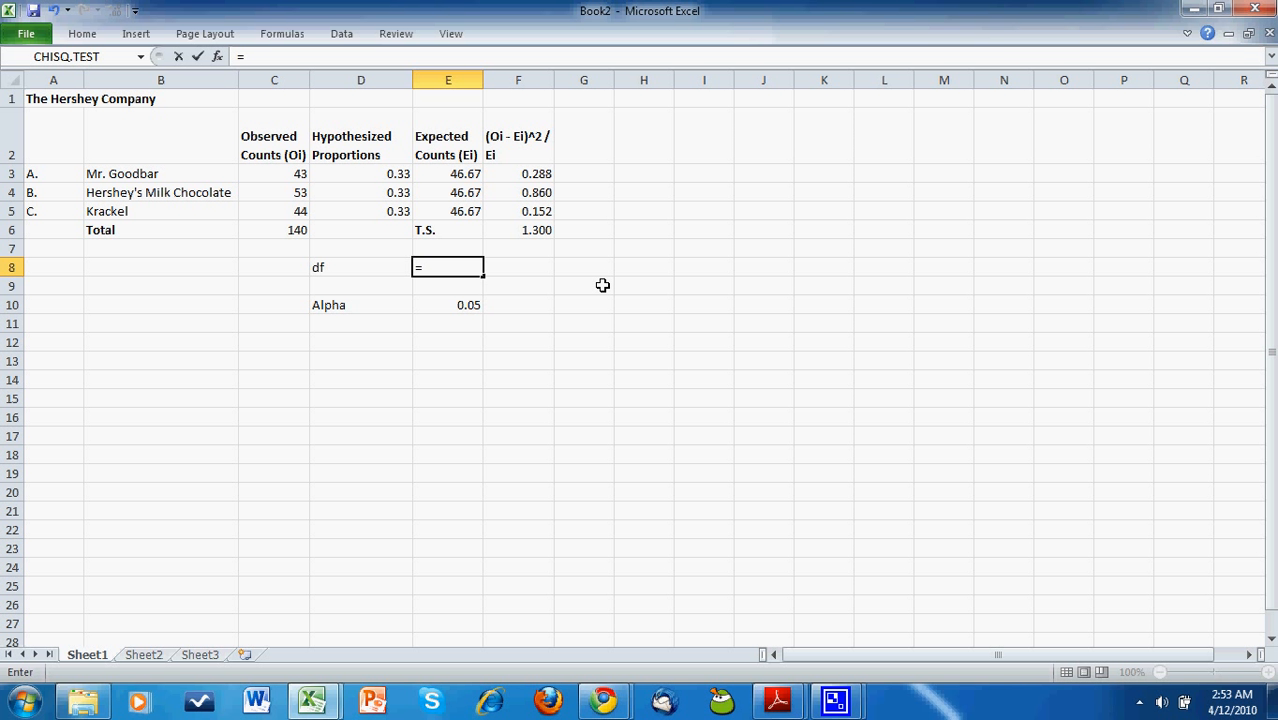
text(3-1)
key(Return)
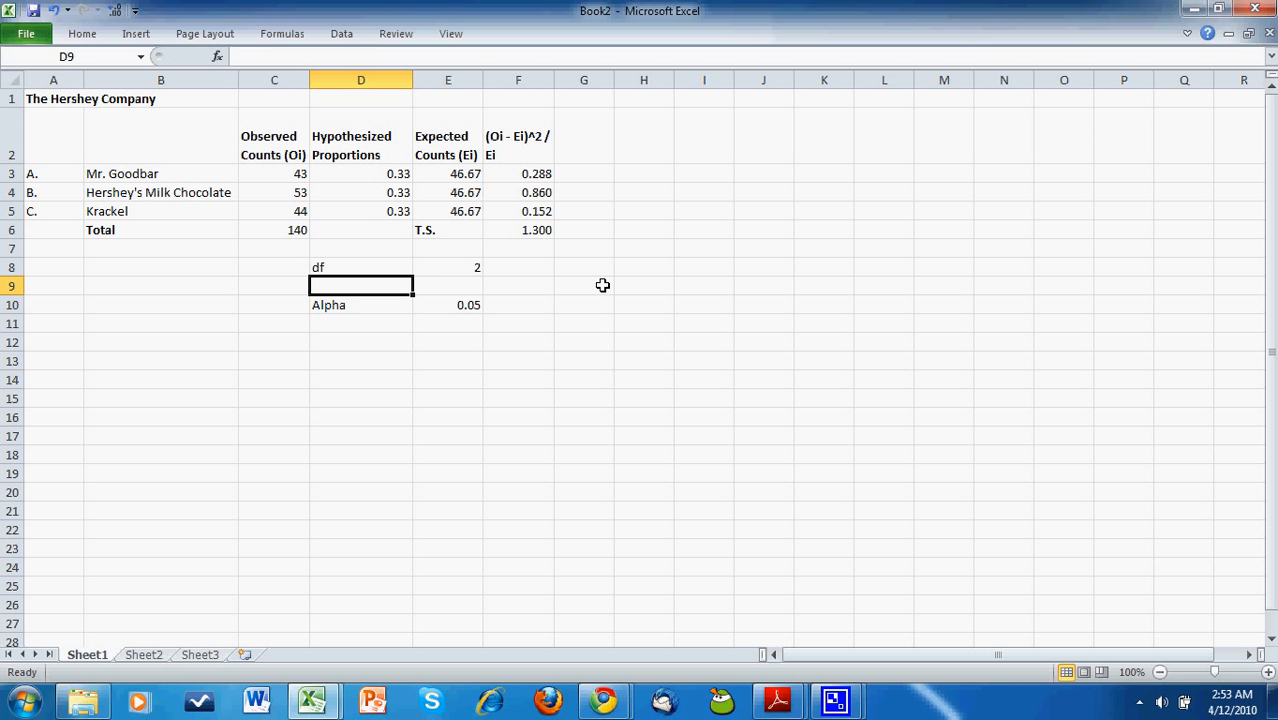
- Move the df label and its value from D8:E8 down to D9:E9
key(Up)
key(shift+Right)
key(Down)
key(Down)
key(Down)
key(Up)
key(Up)
key(Up)
key(shift+Right)
key(Down)
key(Up)
key(shift+Right)
key(ctrl+x)
key(Down)
key(ctrl+v)
- Enter the formula =CHIDIST(F6,E9) in D8 to compute the p-value from the test statistic and degrees of freedom
key(Up)
key(Right)
key(Left)
text(=CHIDIST()
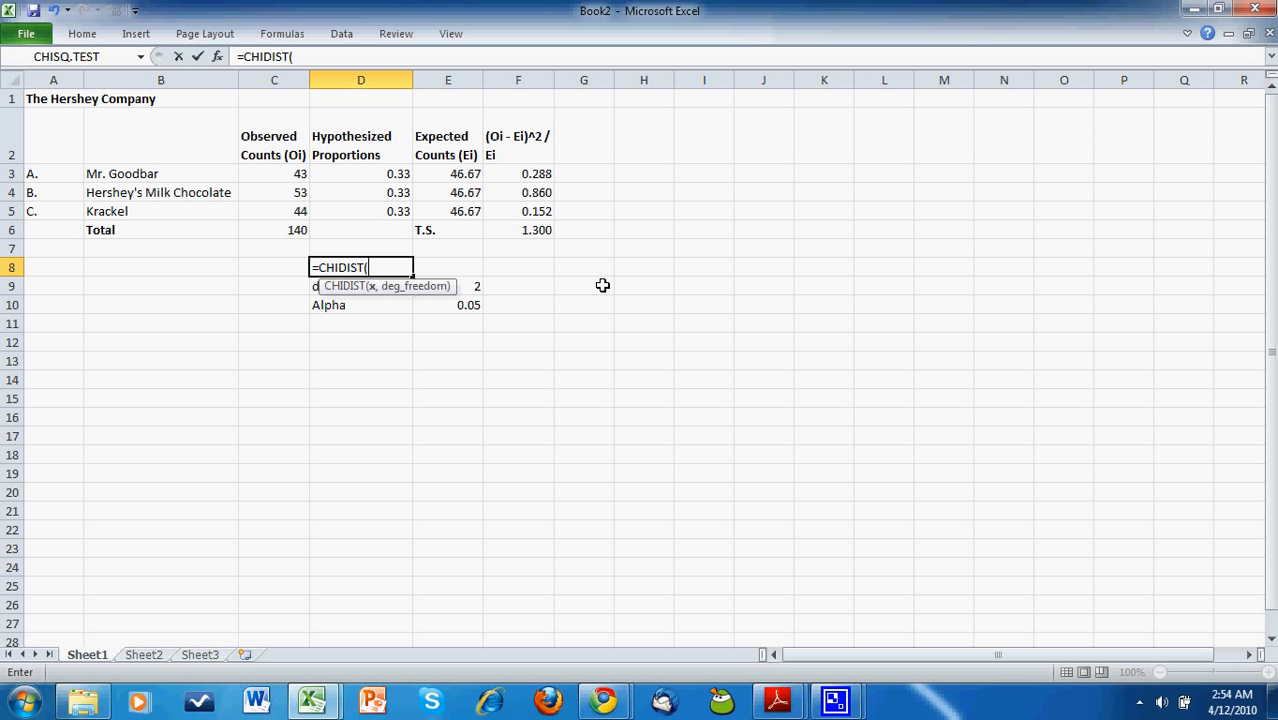
key(Right)
key(Right)
key(Up)
key(Up)
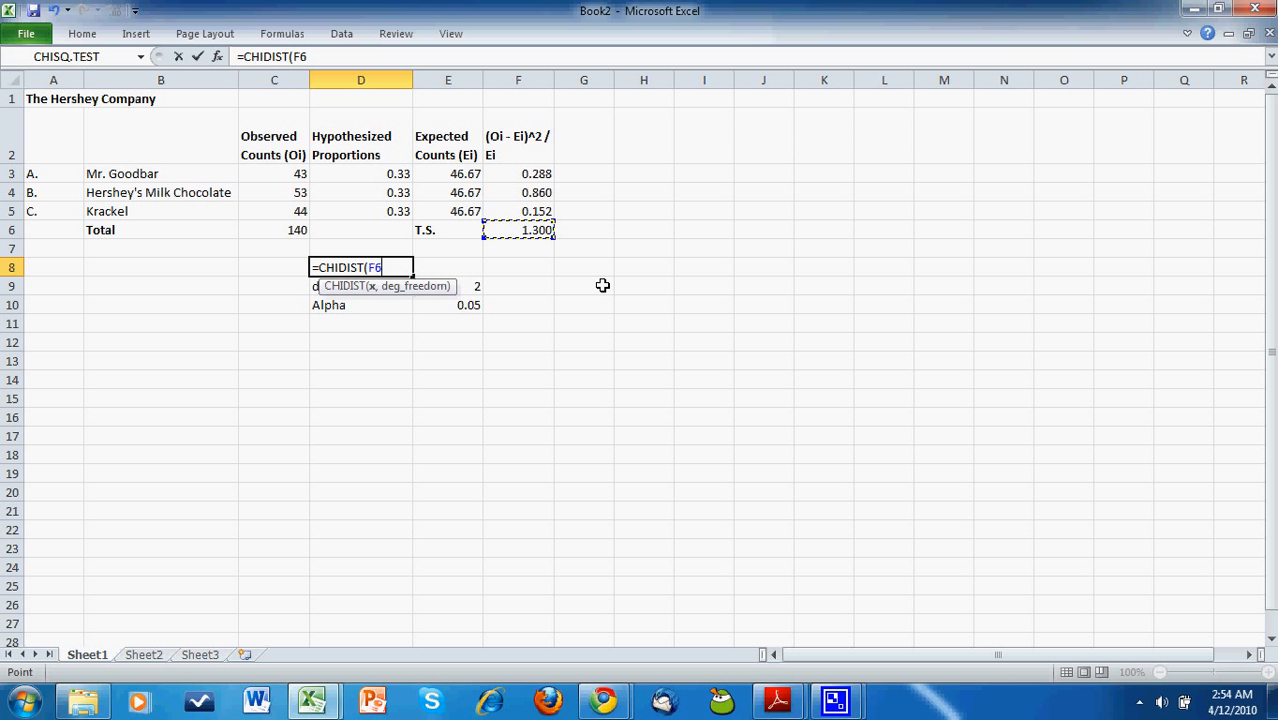
text(,)
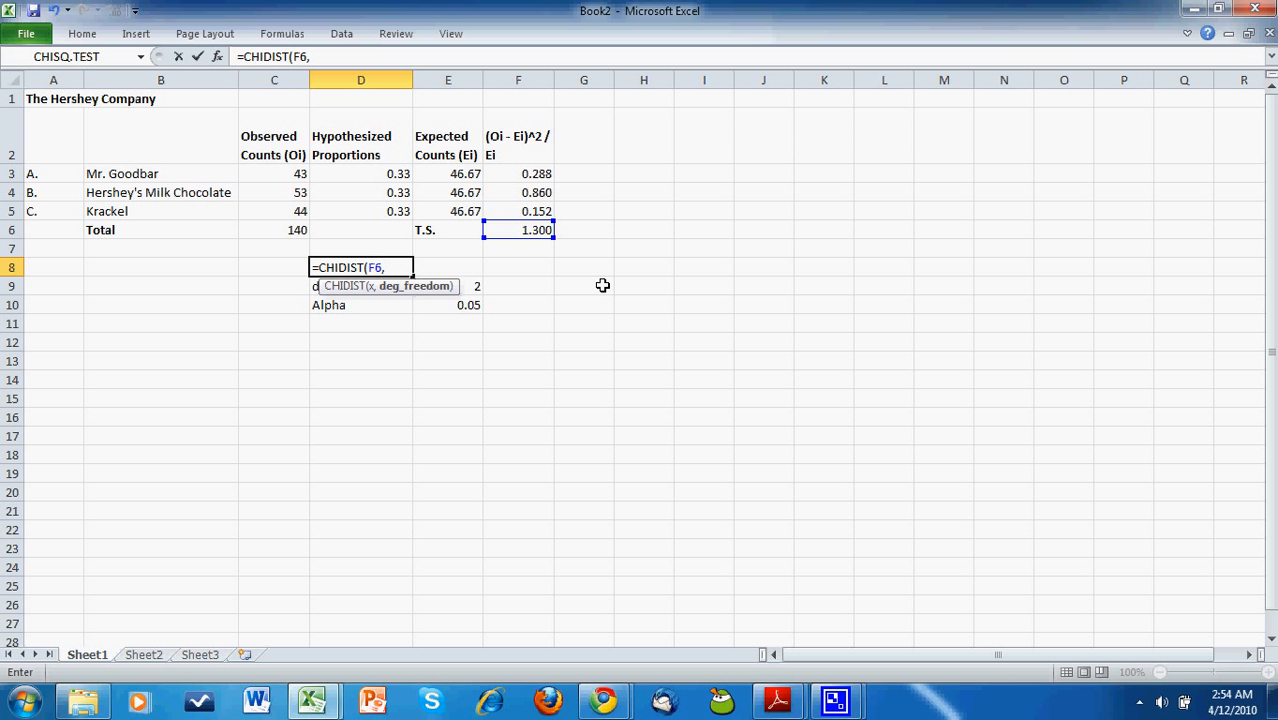
key(Left)
key(Down)
key(Right)
key(Right)
text())
key(Return)
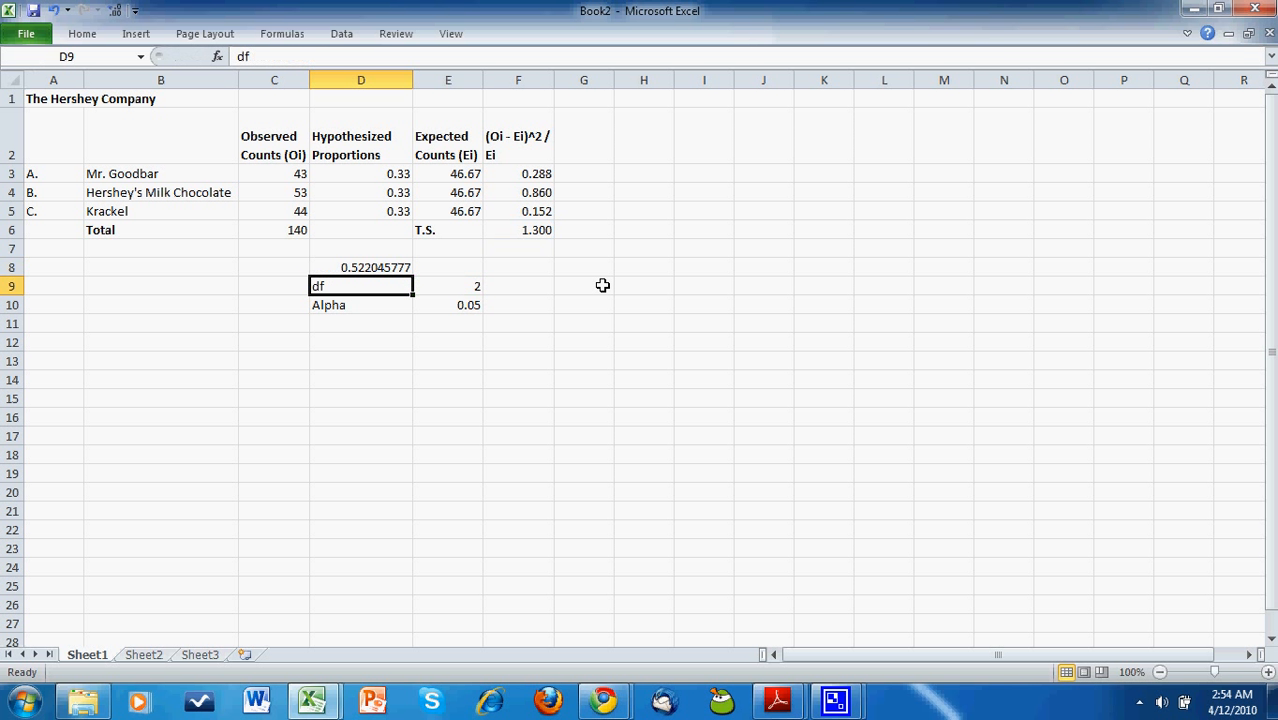
key(Up)
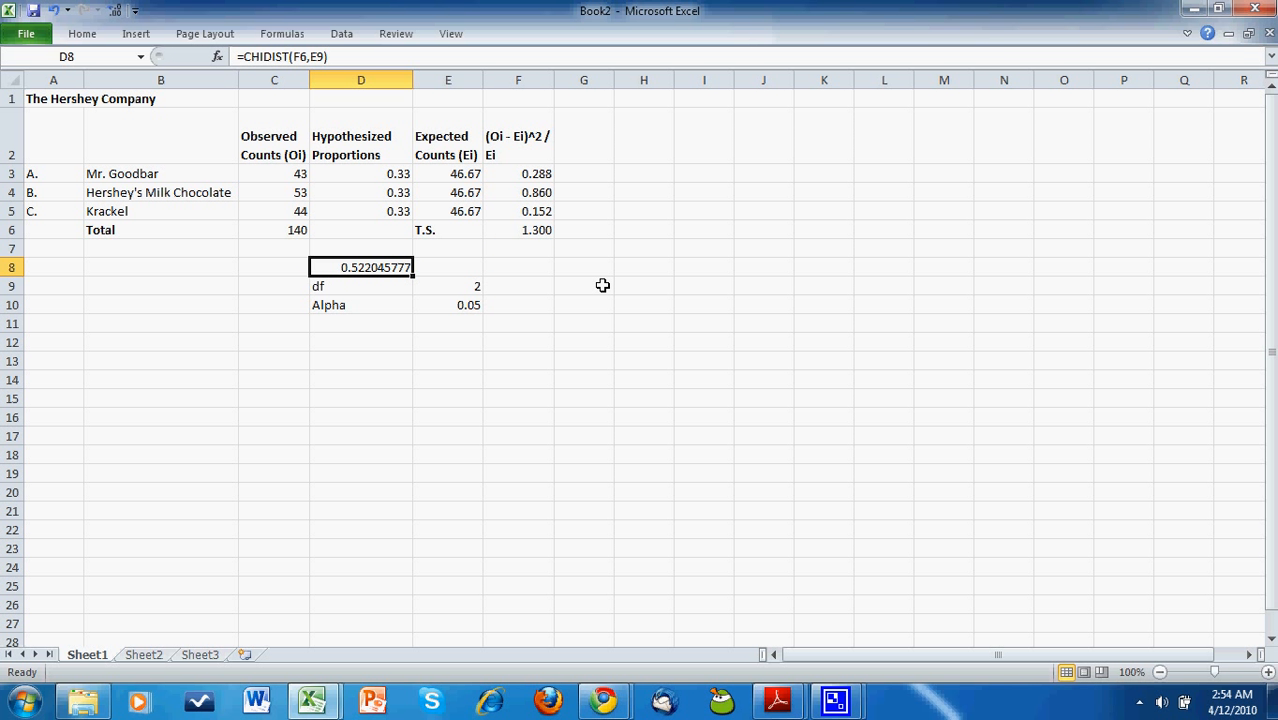
- Move the p-value formula from D8 to E8 and enter the label "P-value" in D8
key(ctrl+x)
key(Right)
key(ctrl+v)
key(Left)
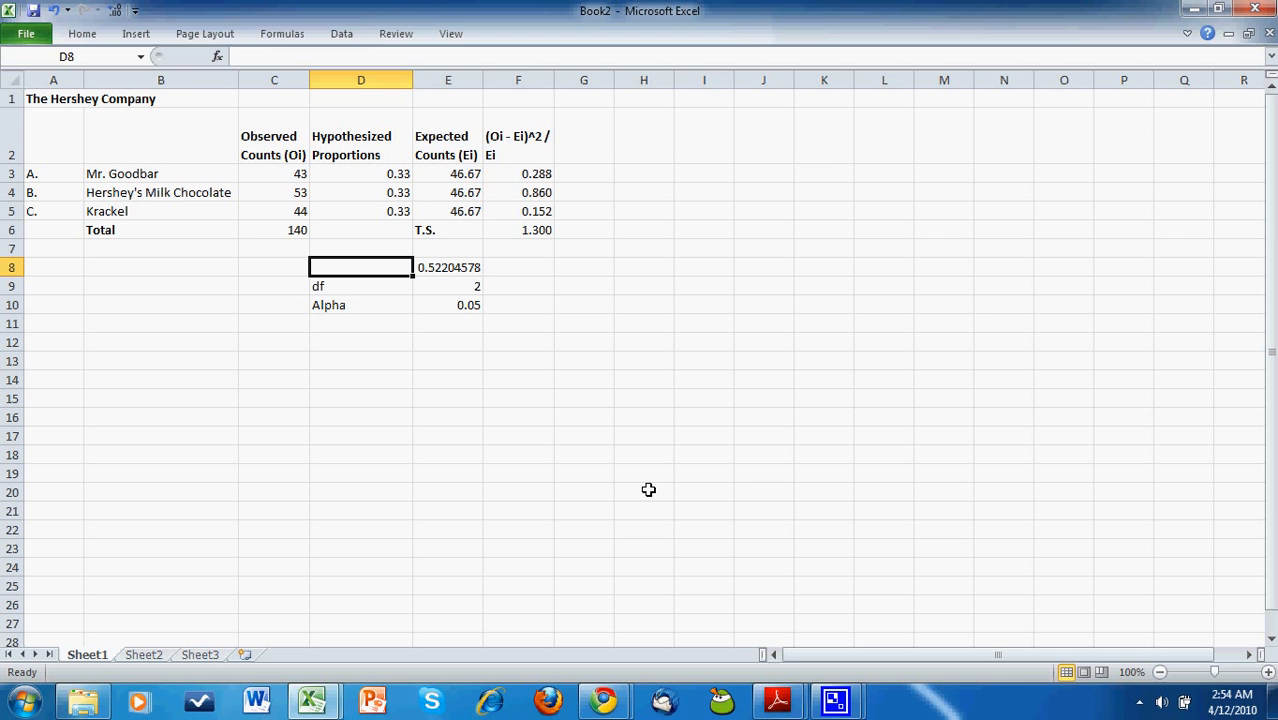
mouse_move(778, 700)
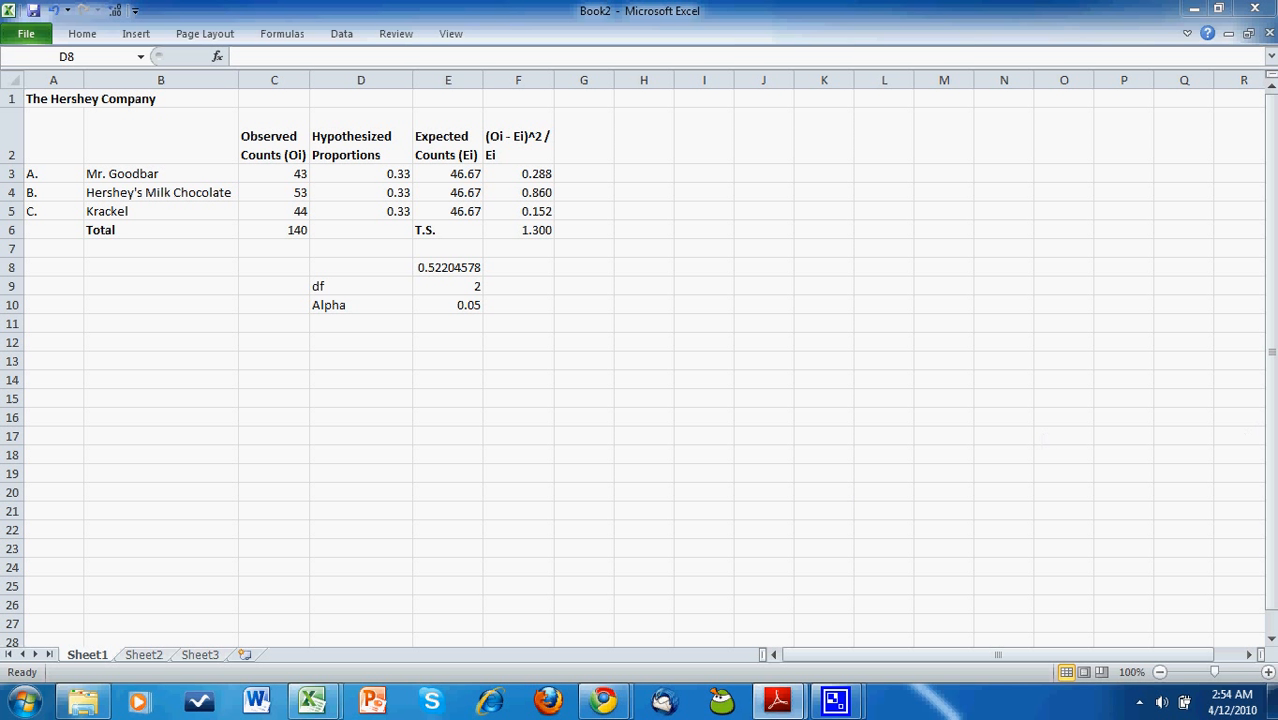
click(677, 421)
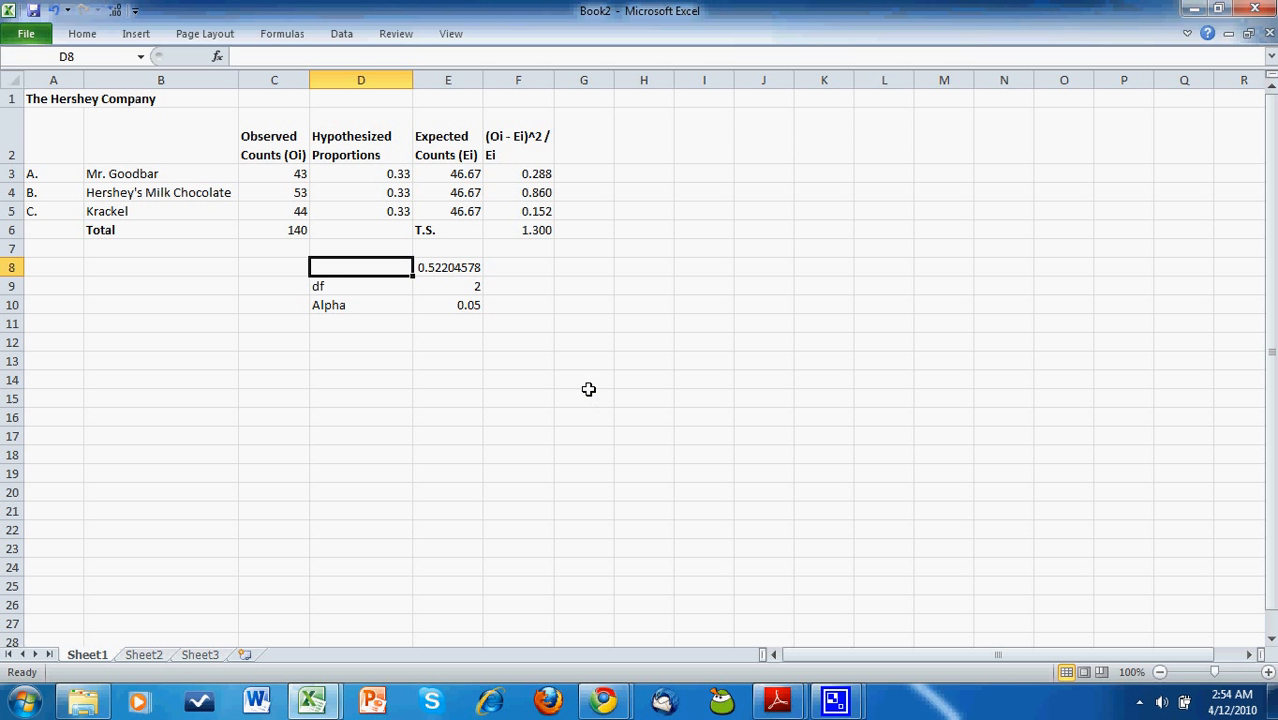
text(P-value)
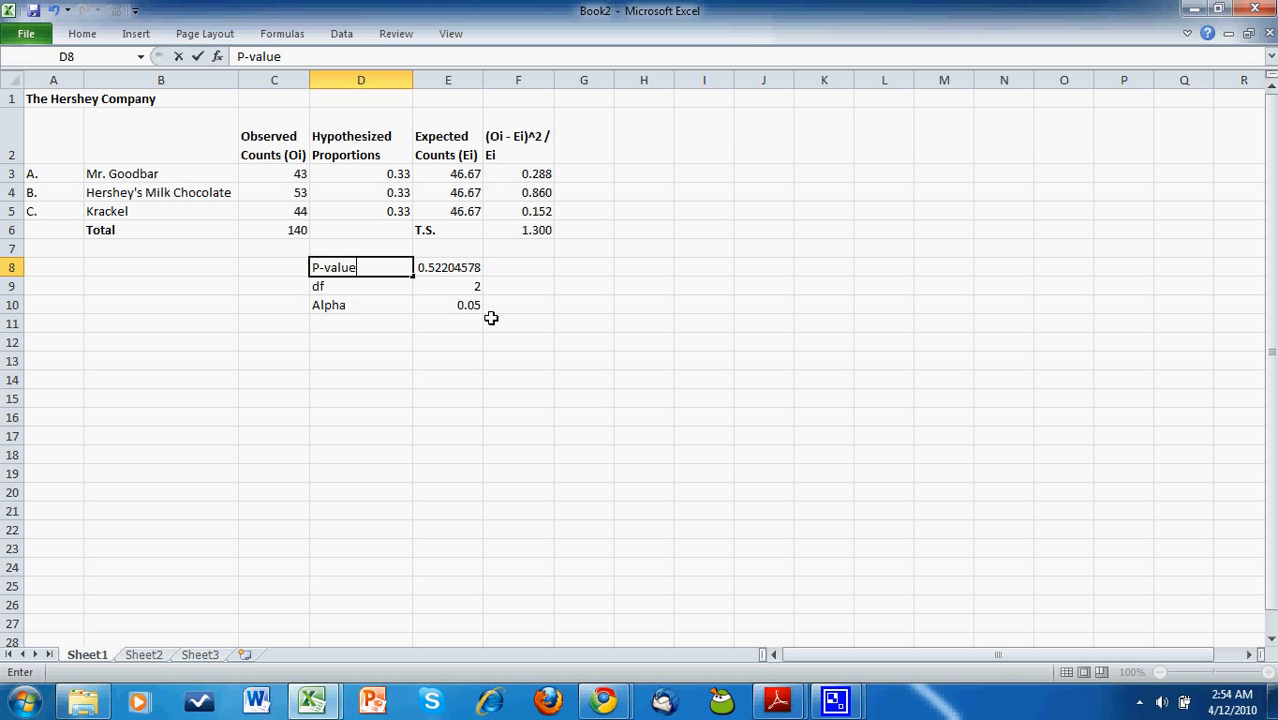
key(Return)
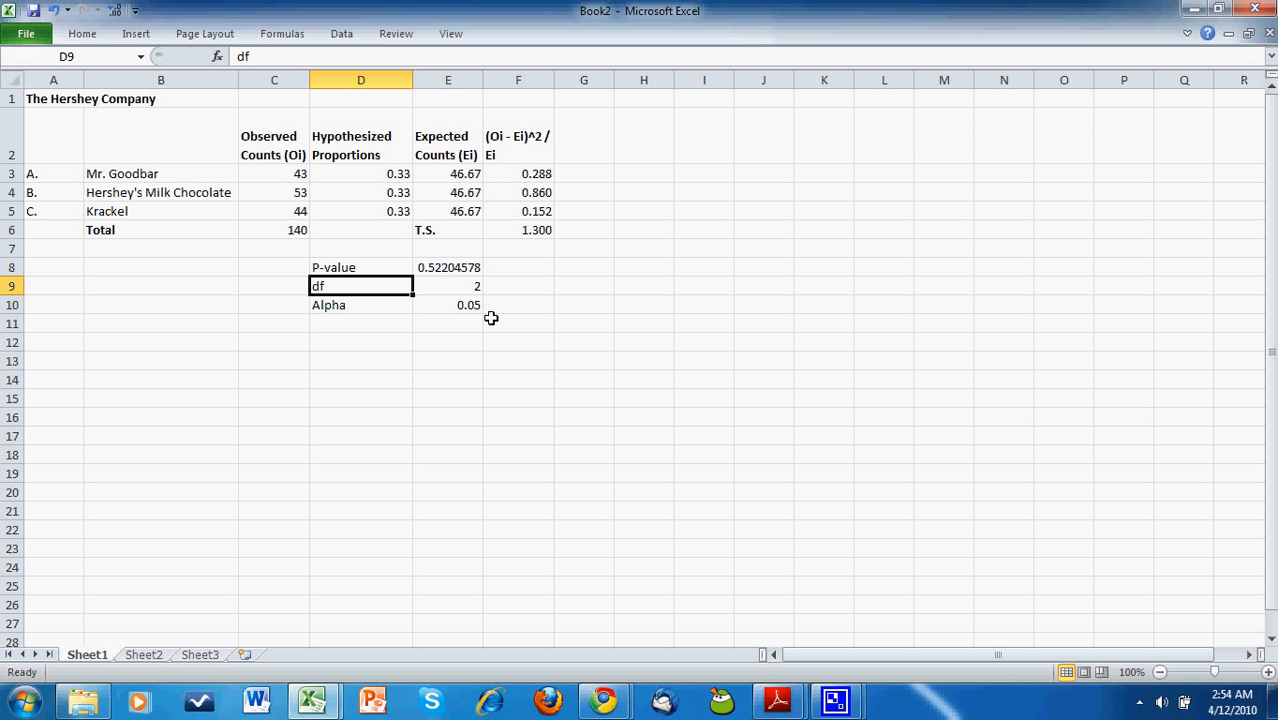
key(shift+Right)
key(Down)
key(Left)
key(Up)
key(Up)
key(Up)
key(Up)
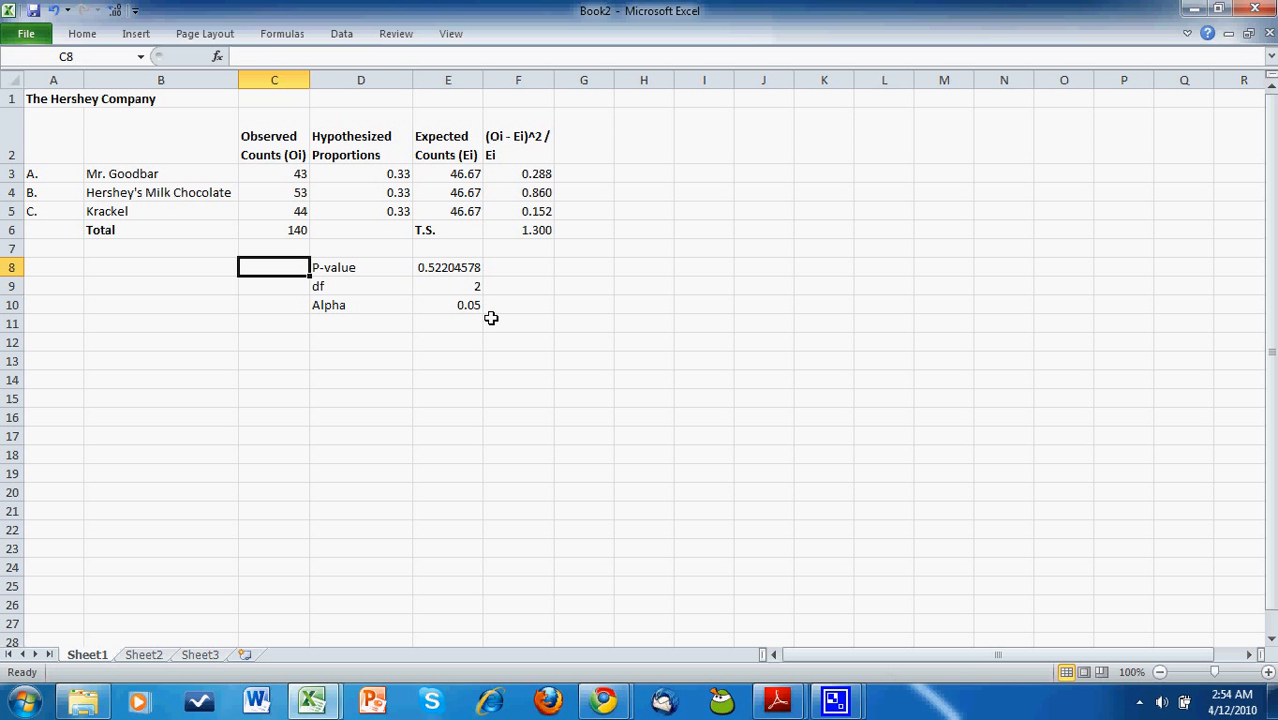